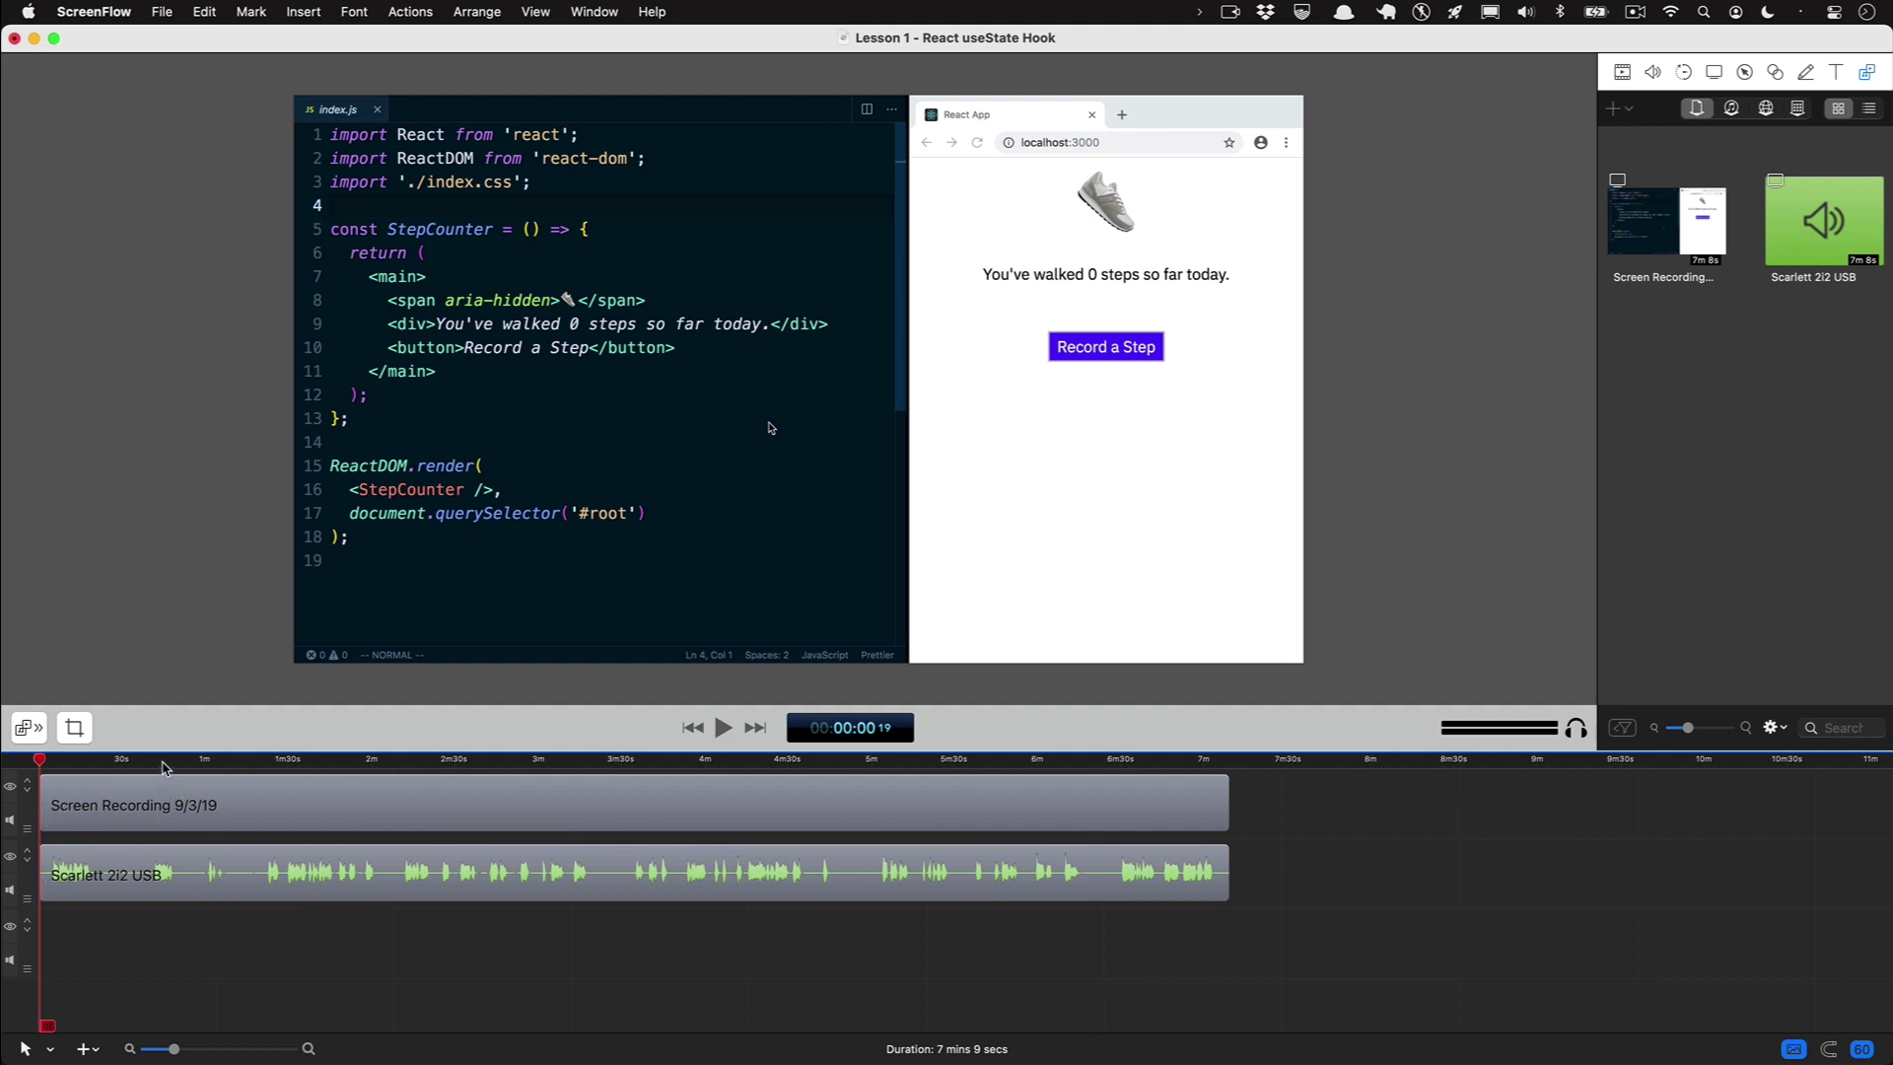
# - Ripple delete the first 41.2 seconds of both the screen recording and the audio track
pyautogui.moveTo(162, 763); pyautogui.dragTo(153, 761)
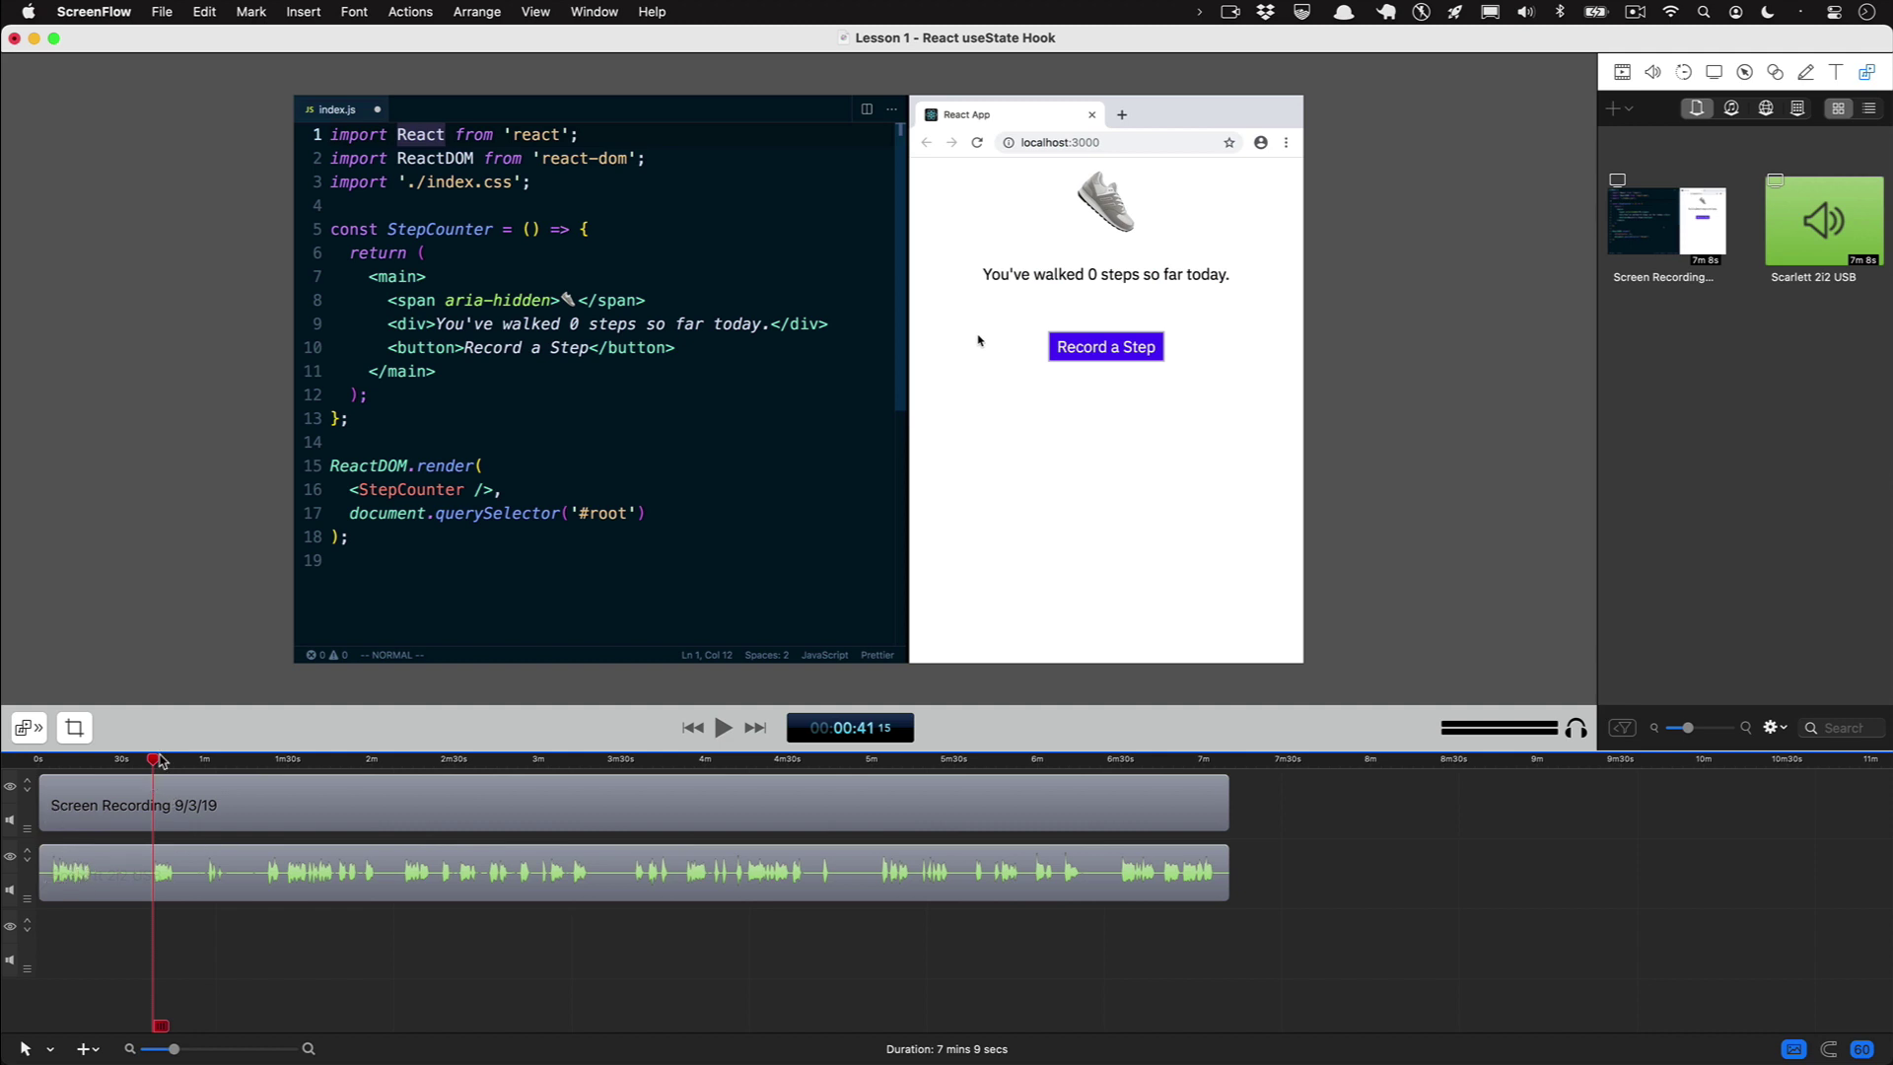
pyautogui.moveTo(155, 764); pyautogui.dragTo(32, 754)
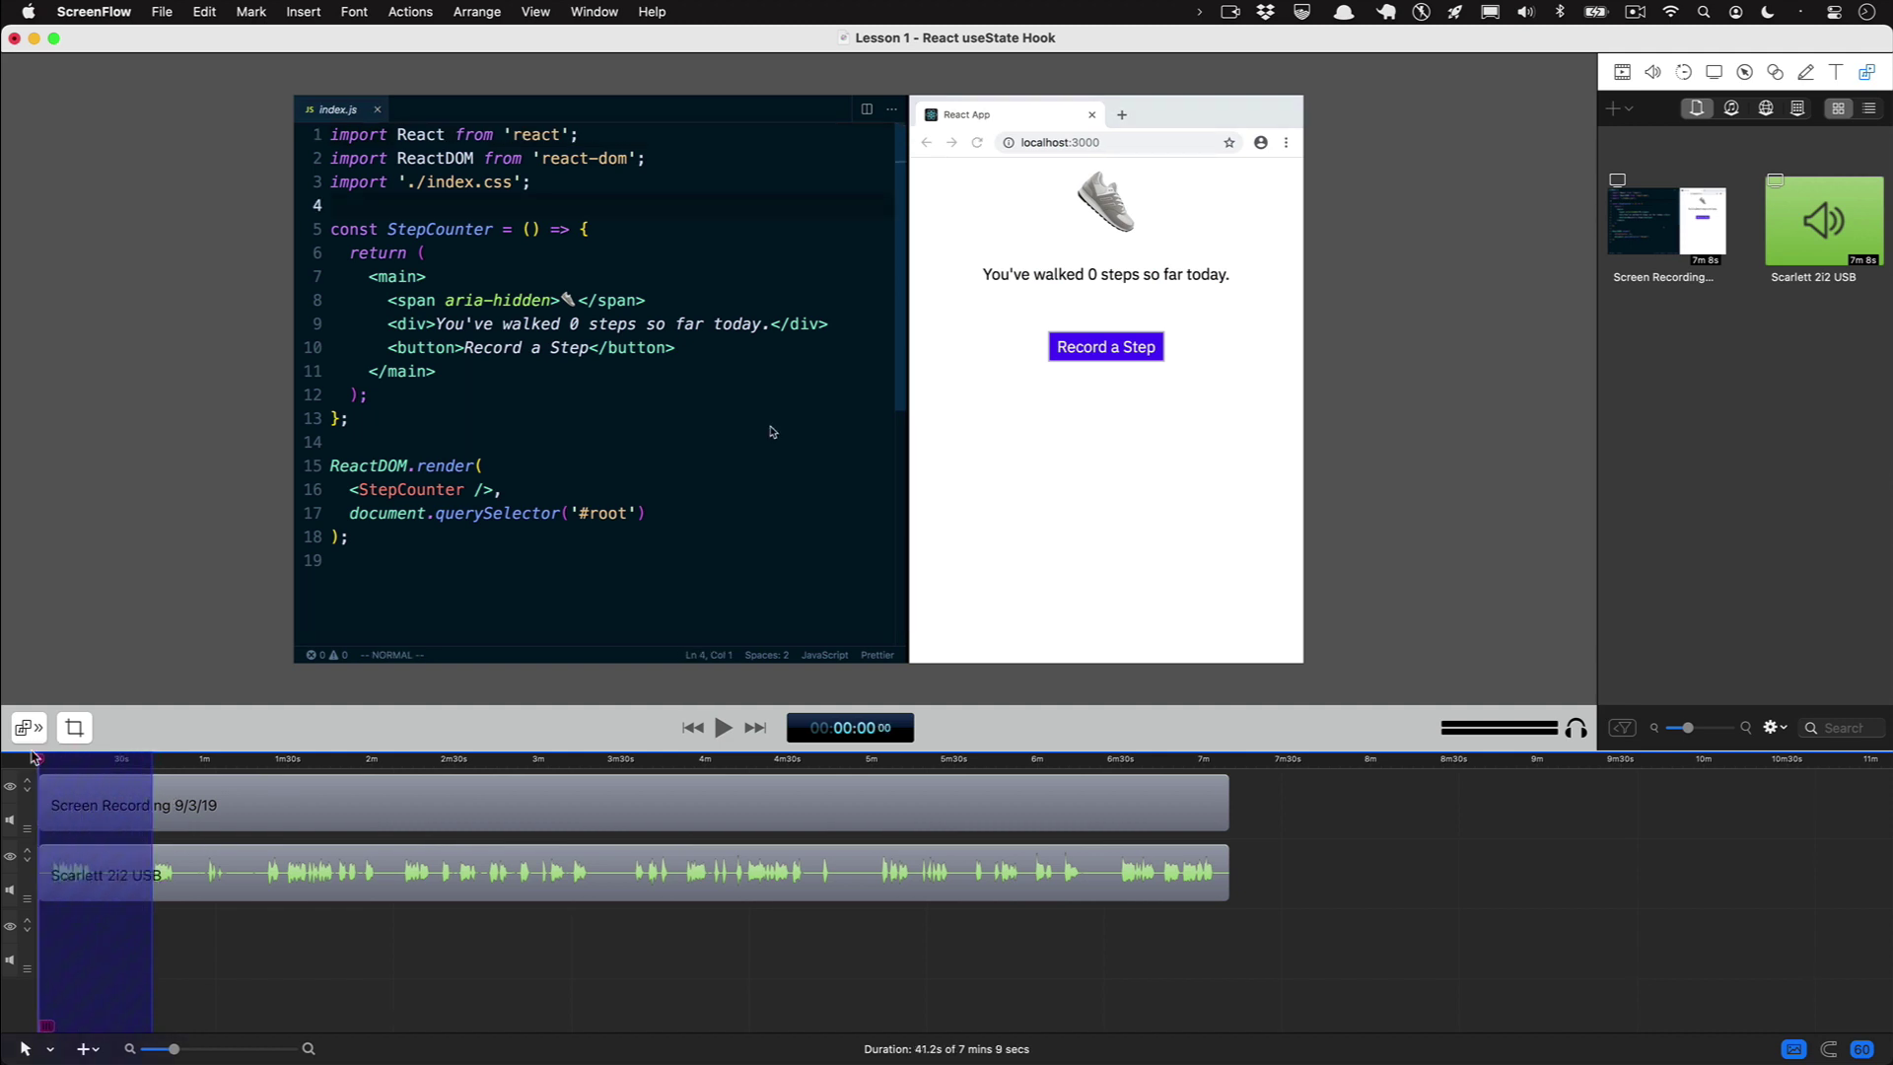
pyautogui.press('Delete')
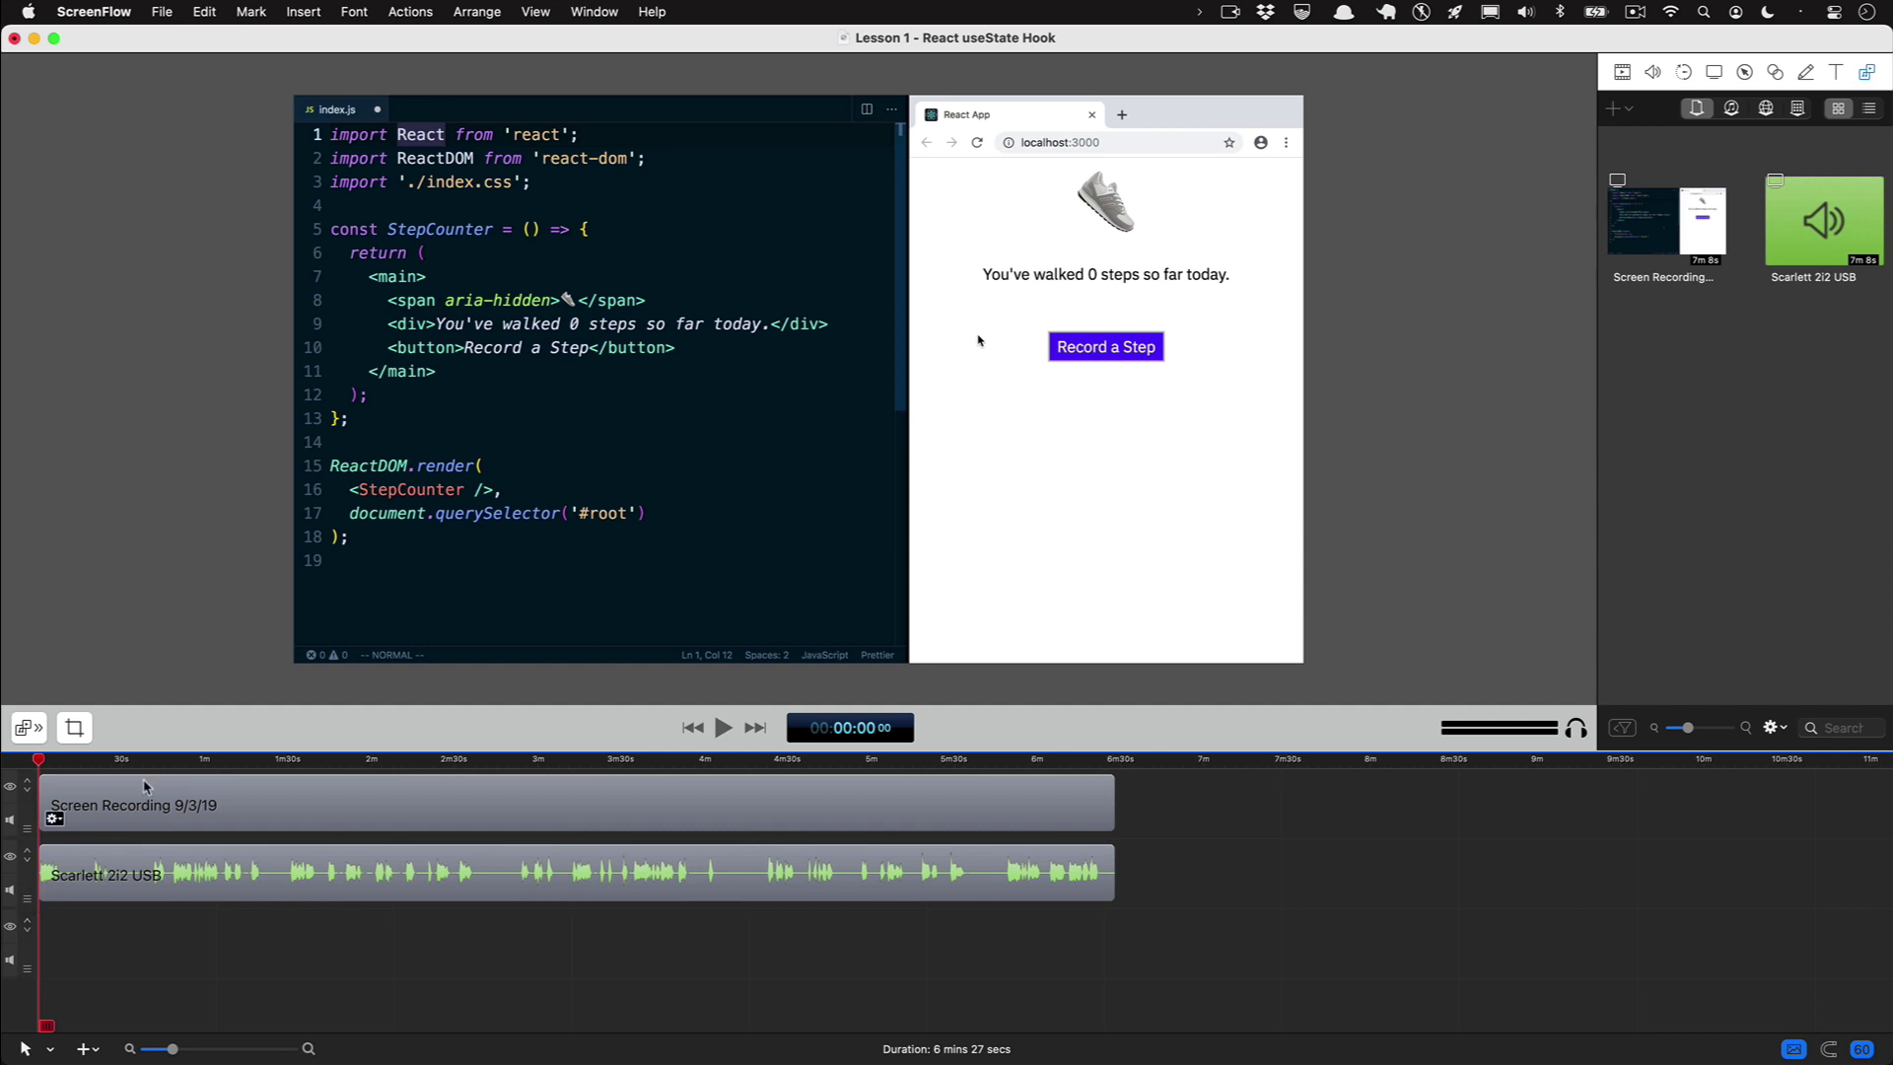
# - Review the customized keyboard shortcuts in the program's preferences, including Ripple Delete, Deselect All and Split Clip
pyautogui.click(112, 10)
pyautogui.click(113, 95)
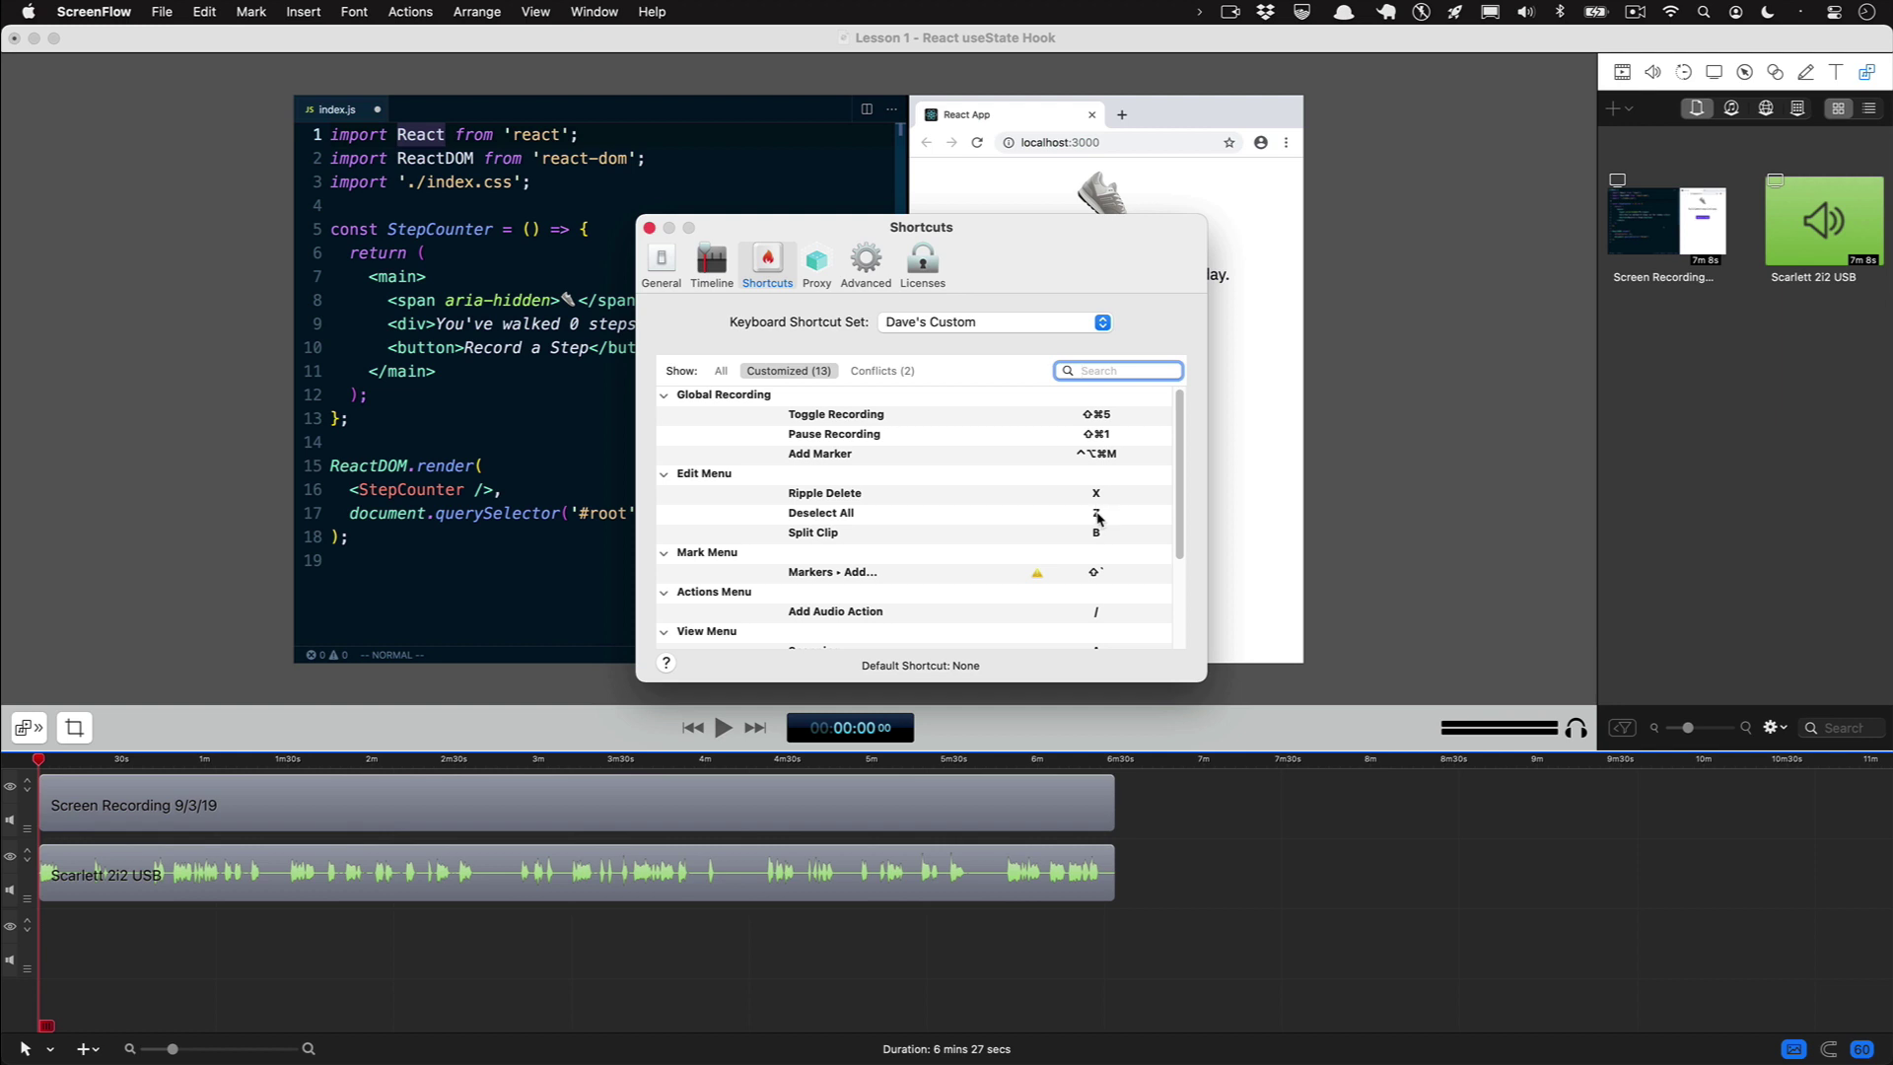
pyautogui.press('super+w')
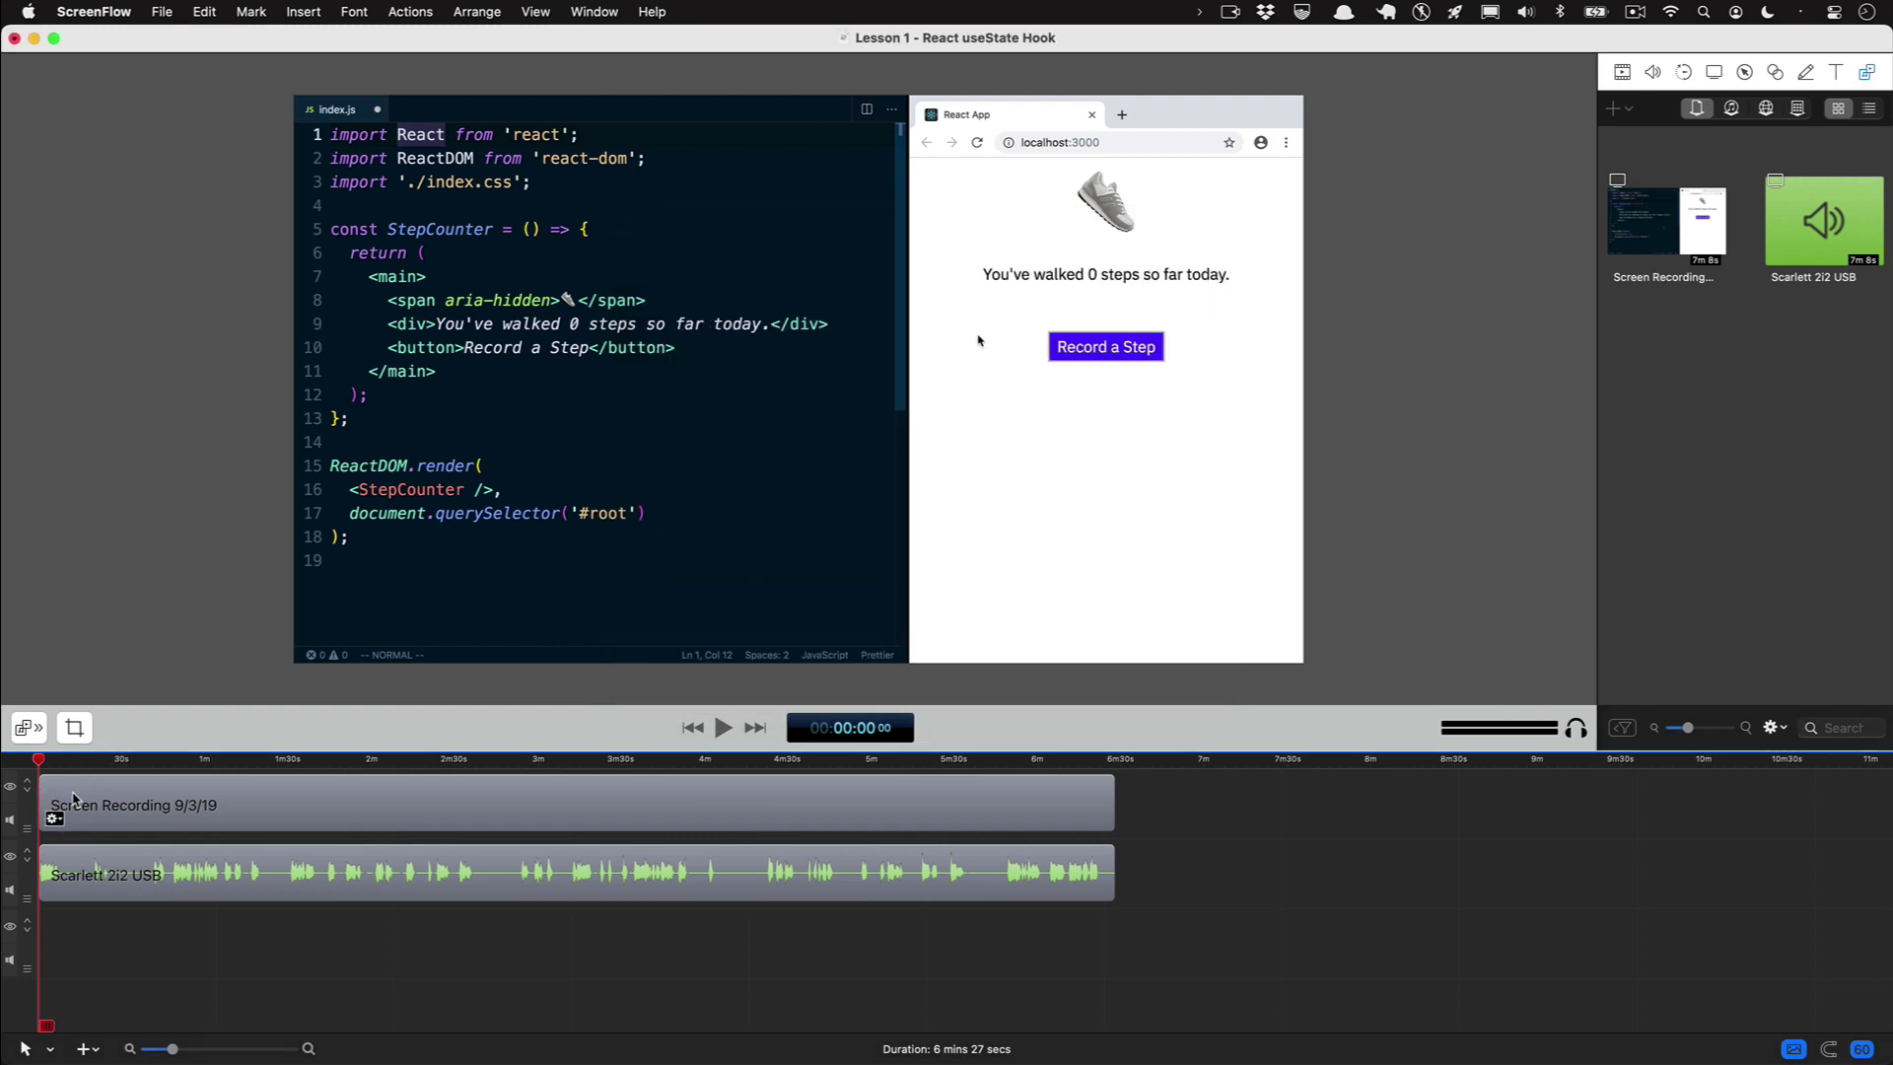
# - Split the video and audio clips at about 7 seconds, where the first spoken passage ends
pyautogui.click(62, 761)
pyautogui.press('super+equal')
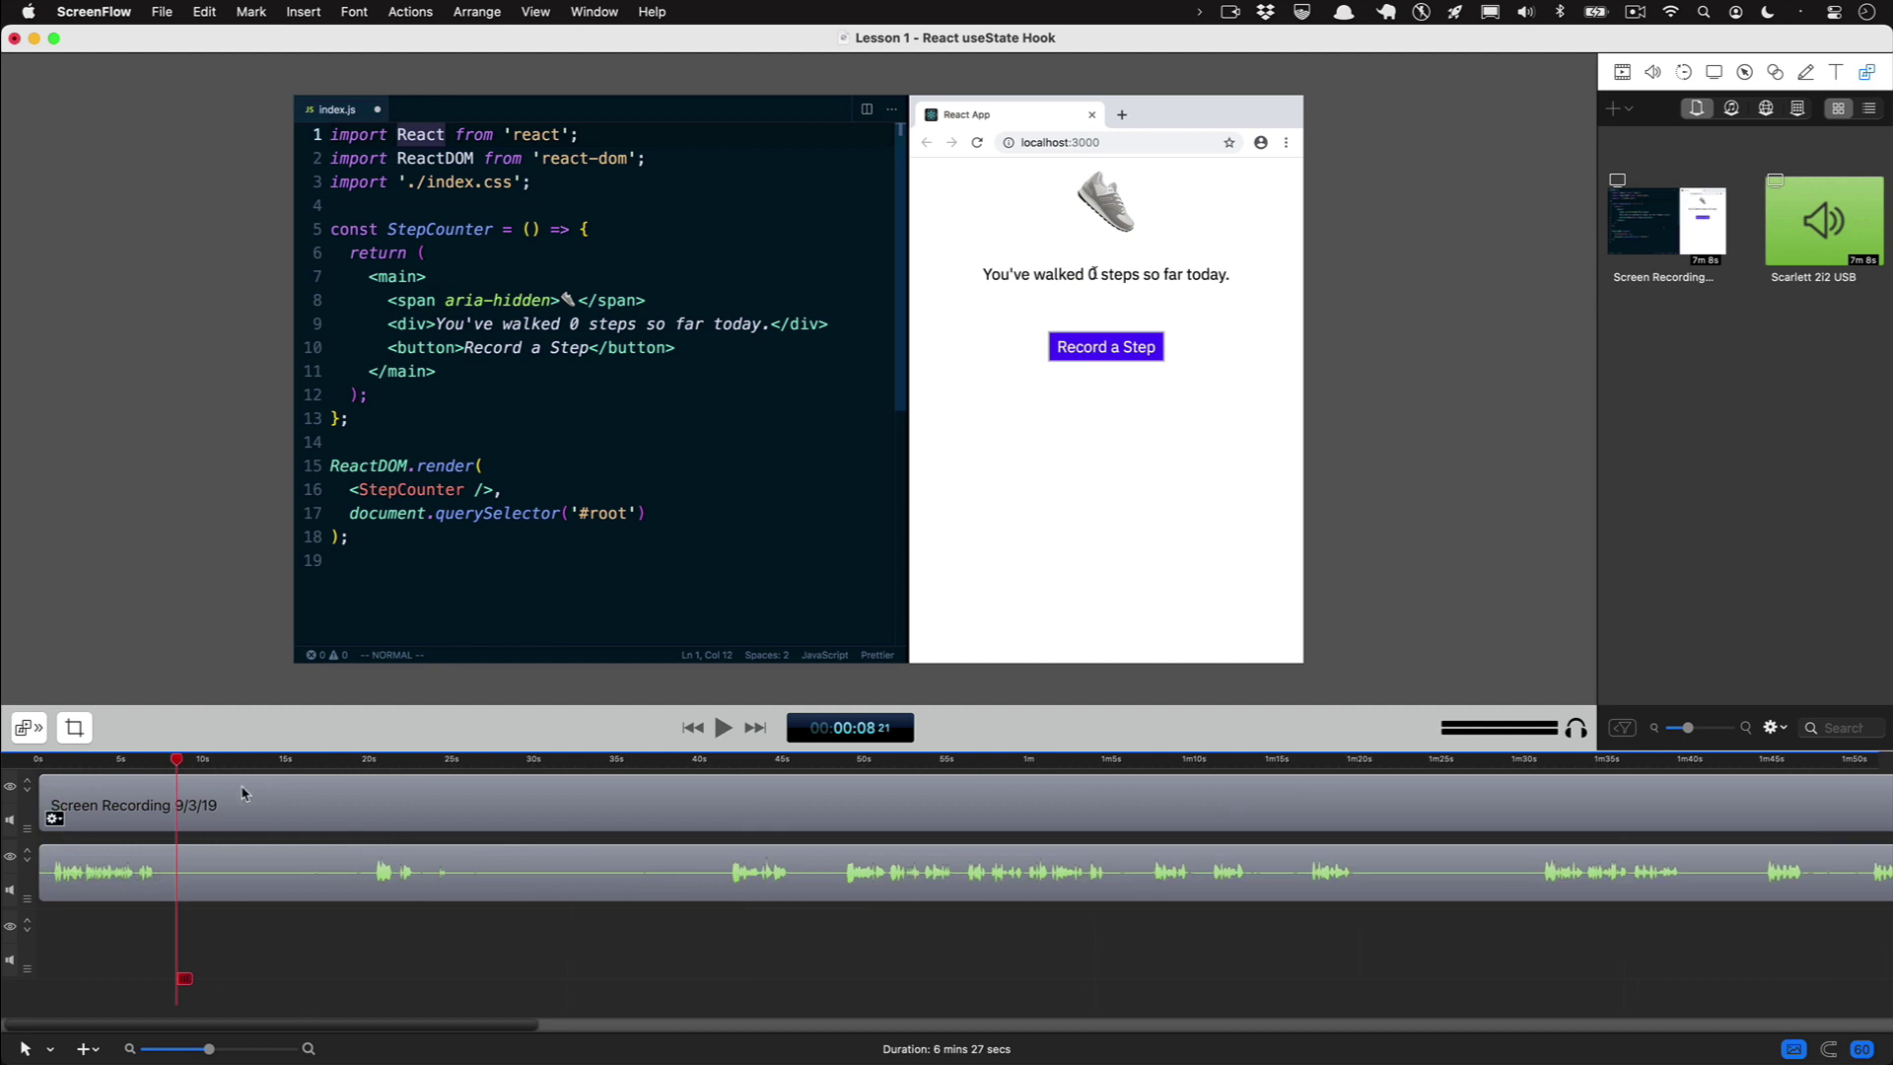
pyautogui.moveTo(138, 765)
pyautogui.mouseDown()
pyautogui.moveTo(118, 765)
pyautogui.moveTo(159, 770)
pyautogui.mouseUp()
pyautogui.press('t')
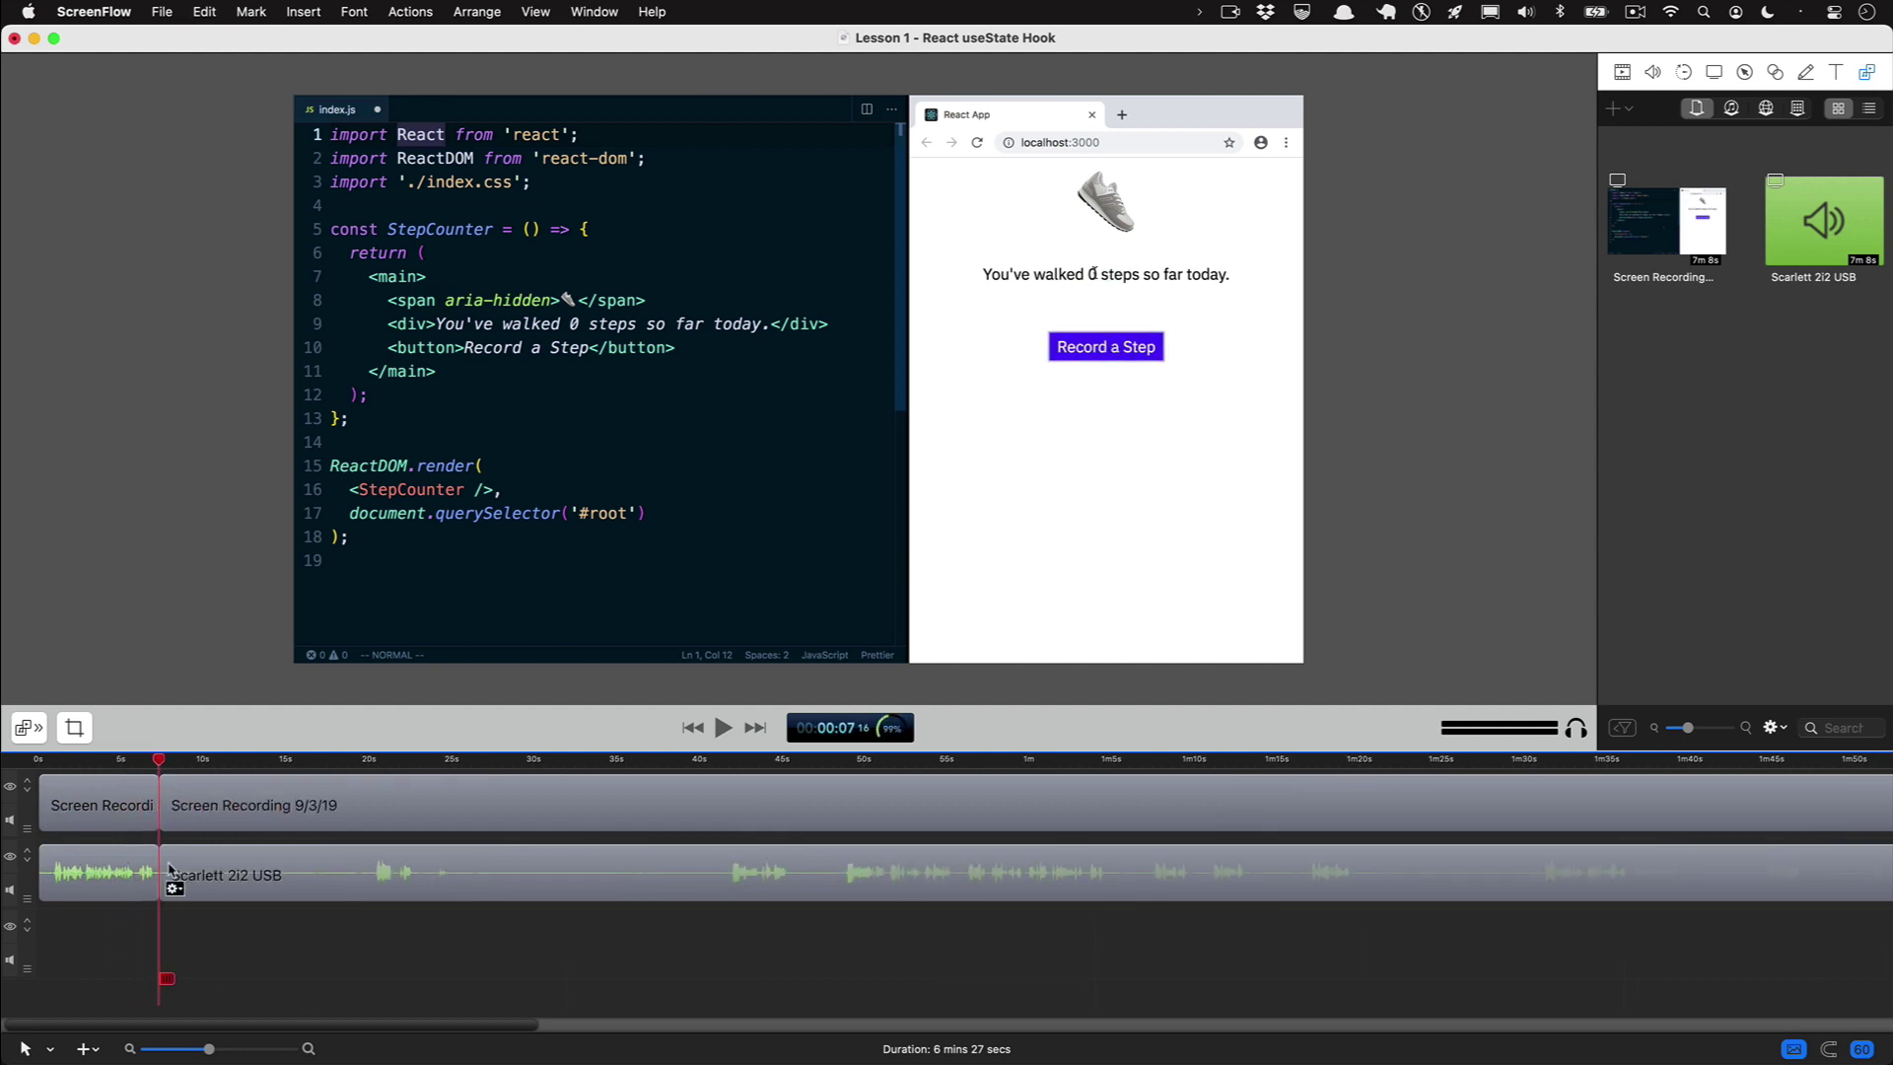
# - Cut out the section between about 7 and 20 seconds on both tracks and move the remaining clips back to close the gap
pyautogui.click(372, 762)
pyautogui.press('t')
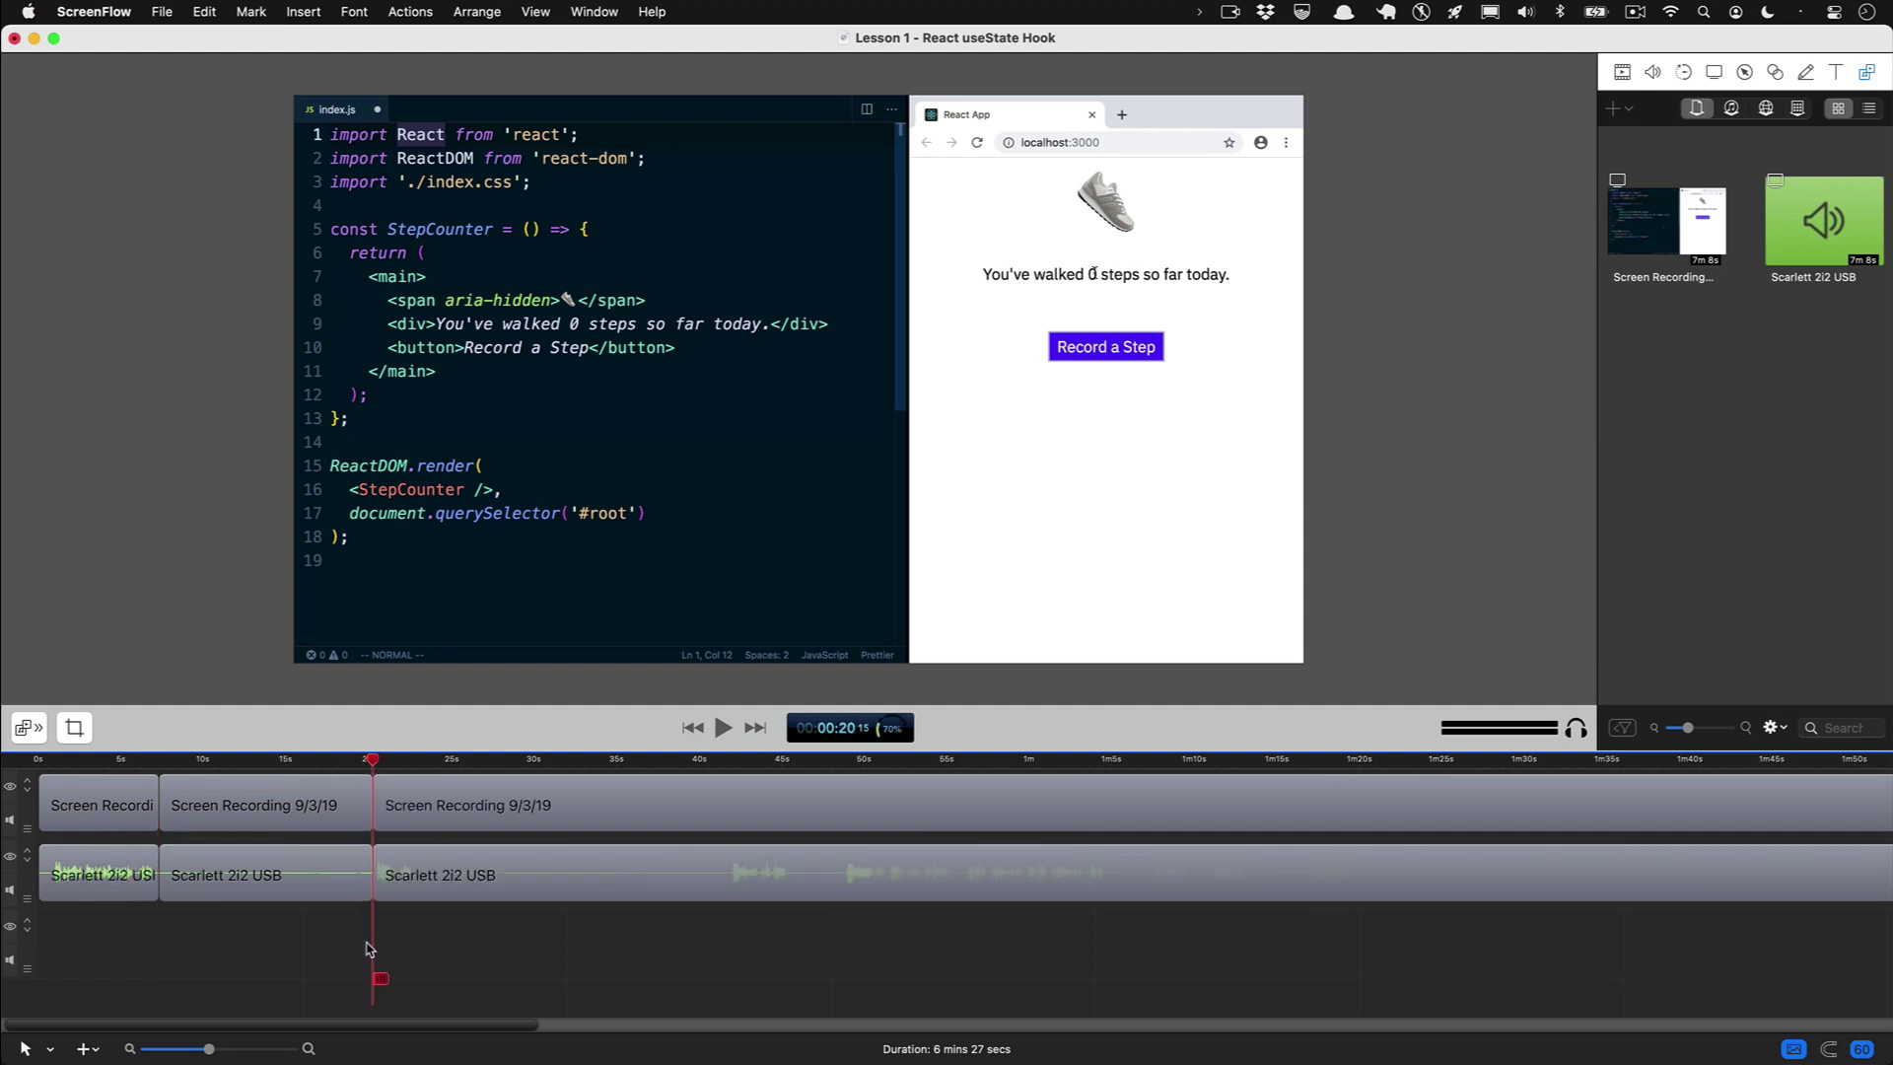
pyautogui.moveTo(333, 966); pyautogui.dragTo(294, 778)
pyautogui.press('Delete')
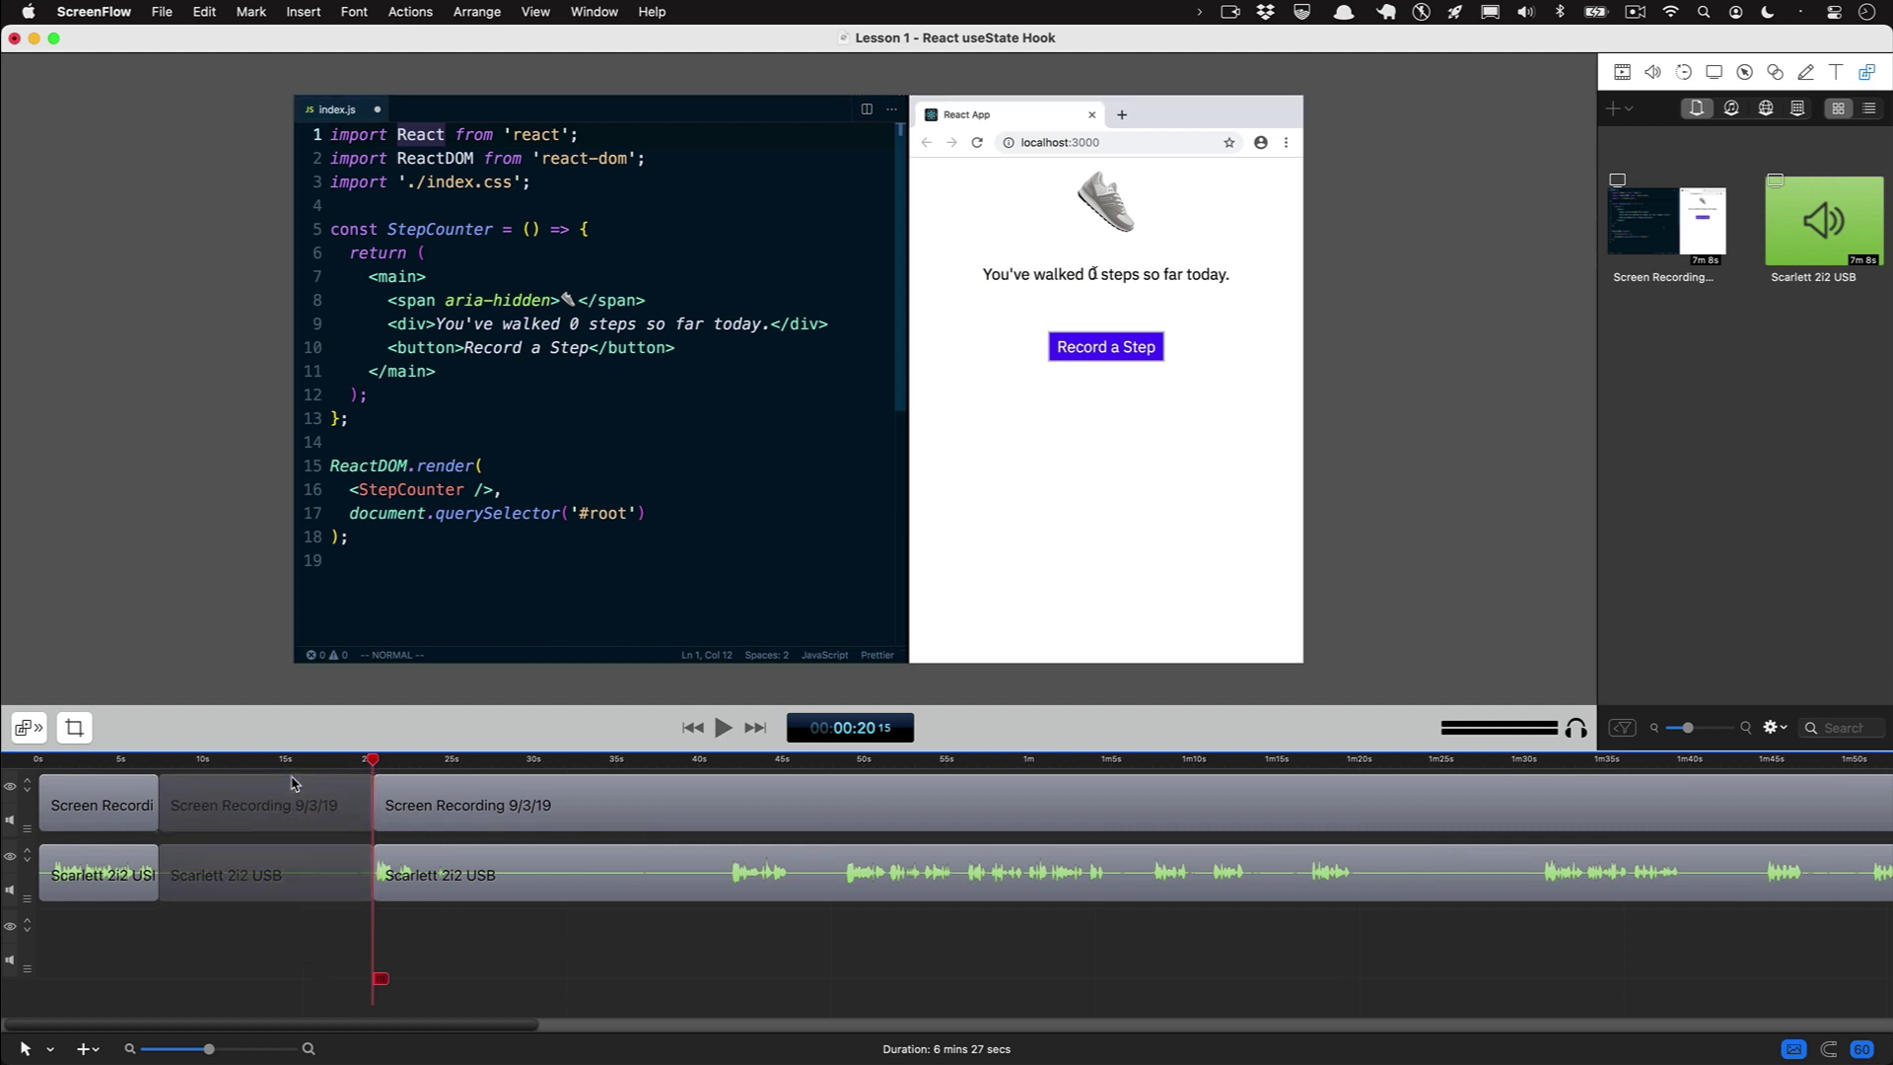
pyautogui.moveTo(752, 980); pyautogui.dragTo(516, 799)
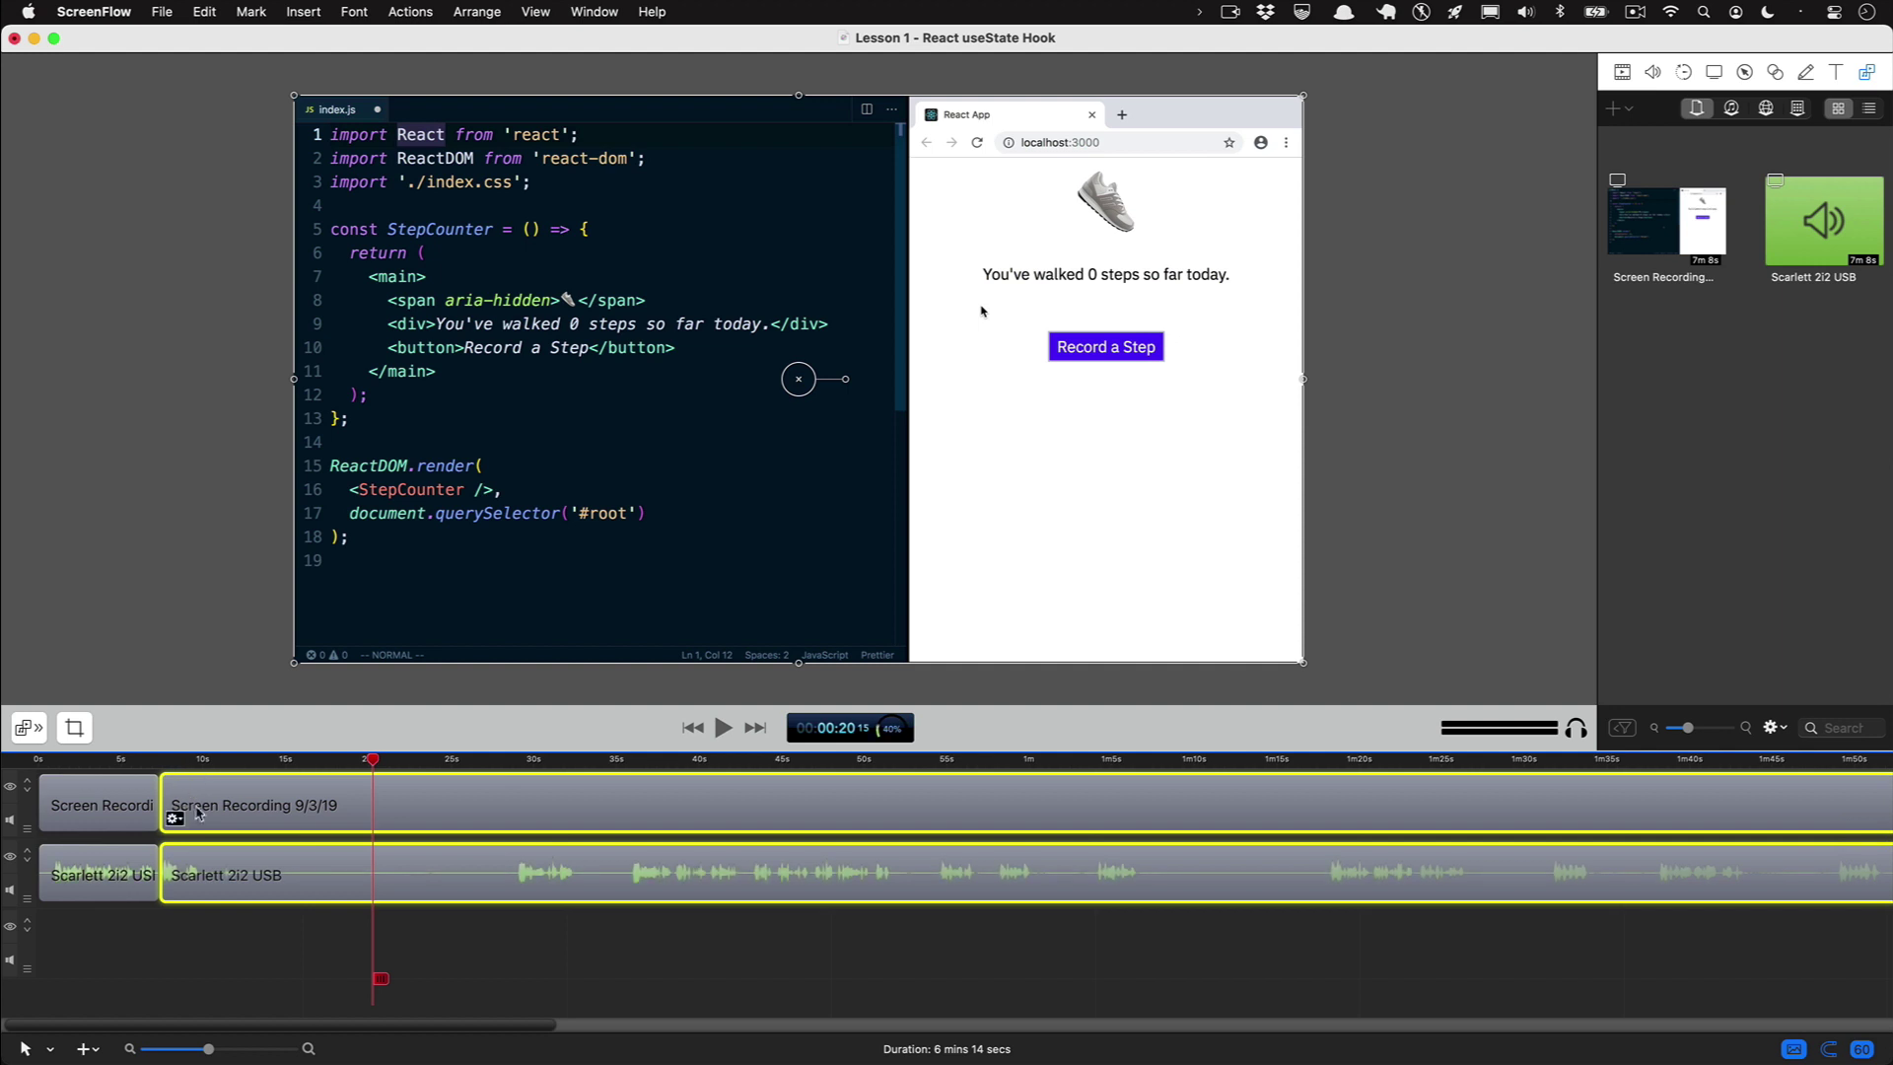
# - Undo the move of the remaining clips and the deletion of the section between 7 and 20 seconds
pyautogui.press('super+z')
pyautogui.press('super+z')
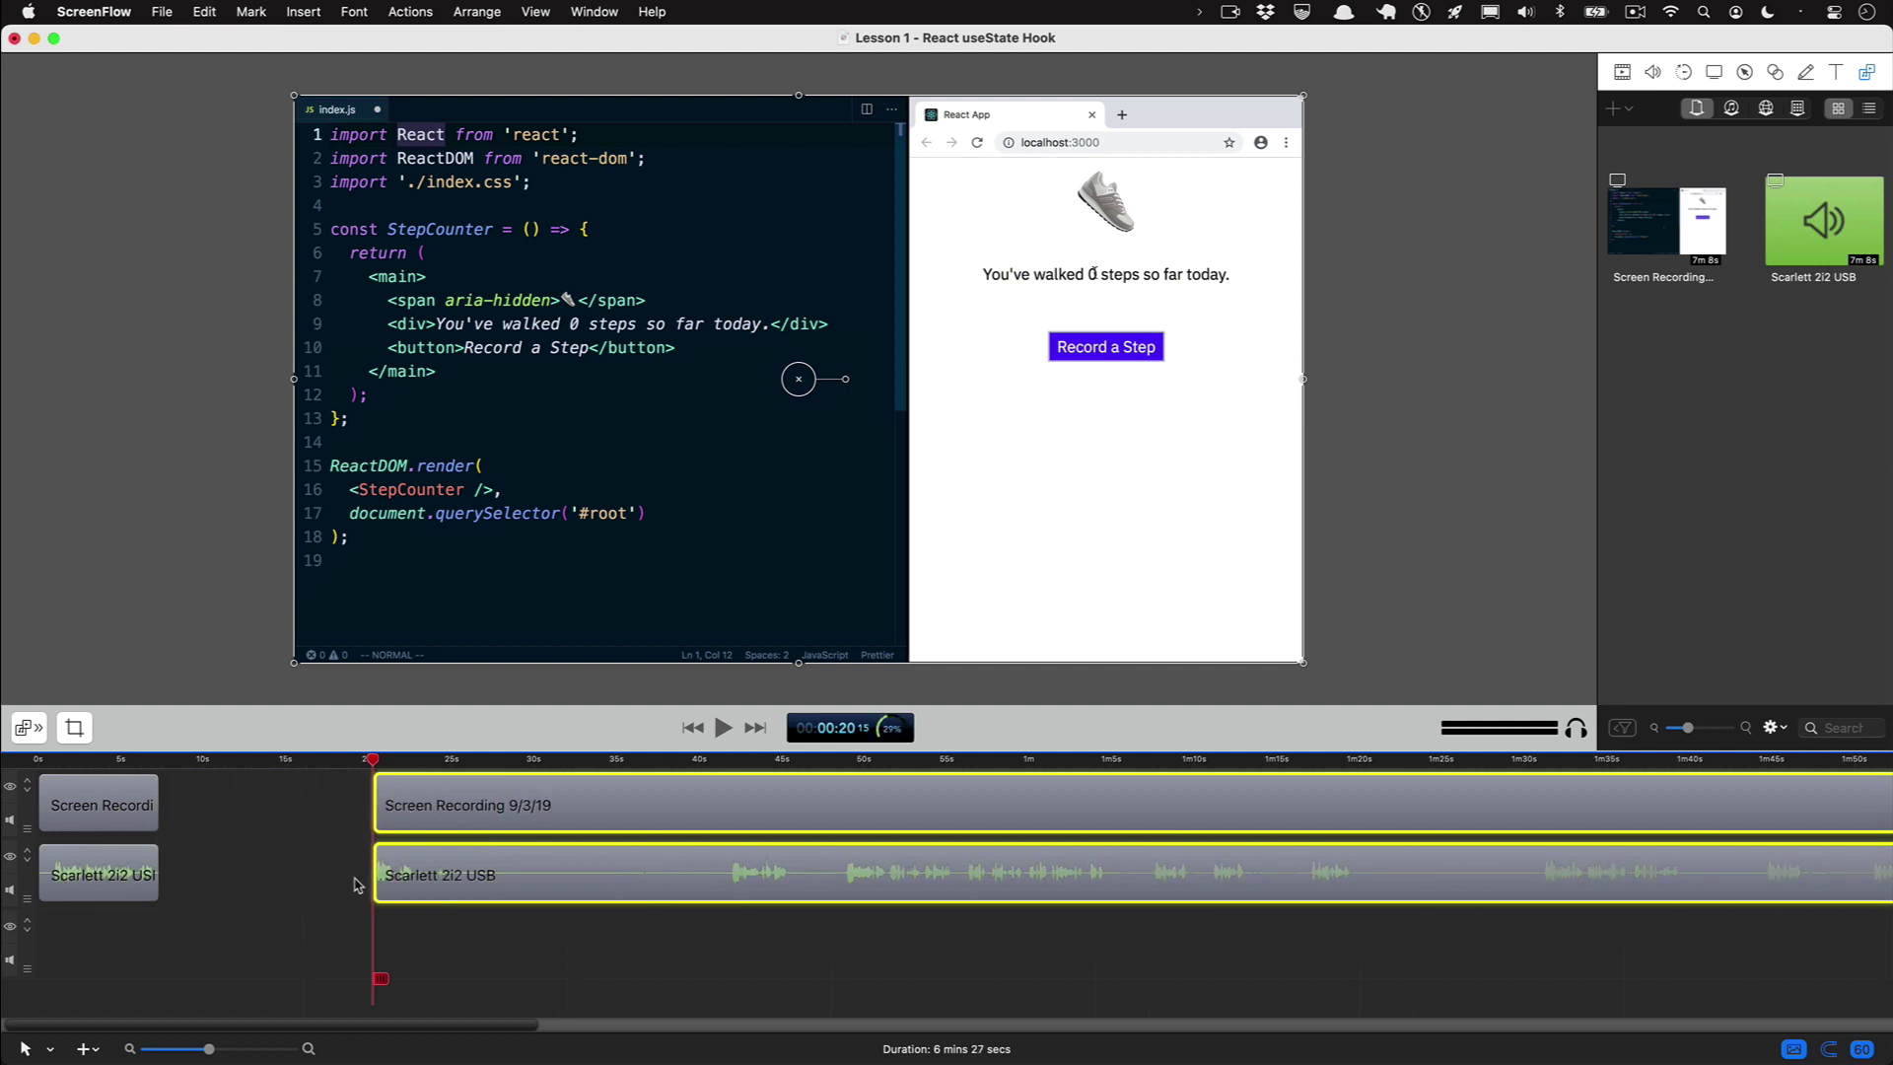
pyautogui.press('super+z')
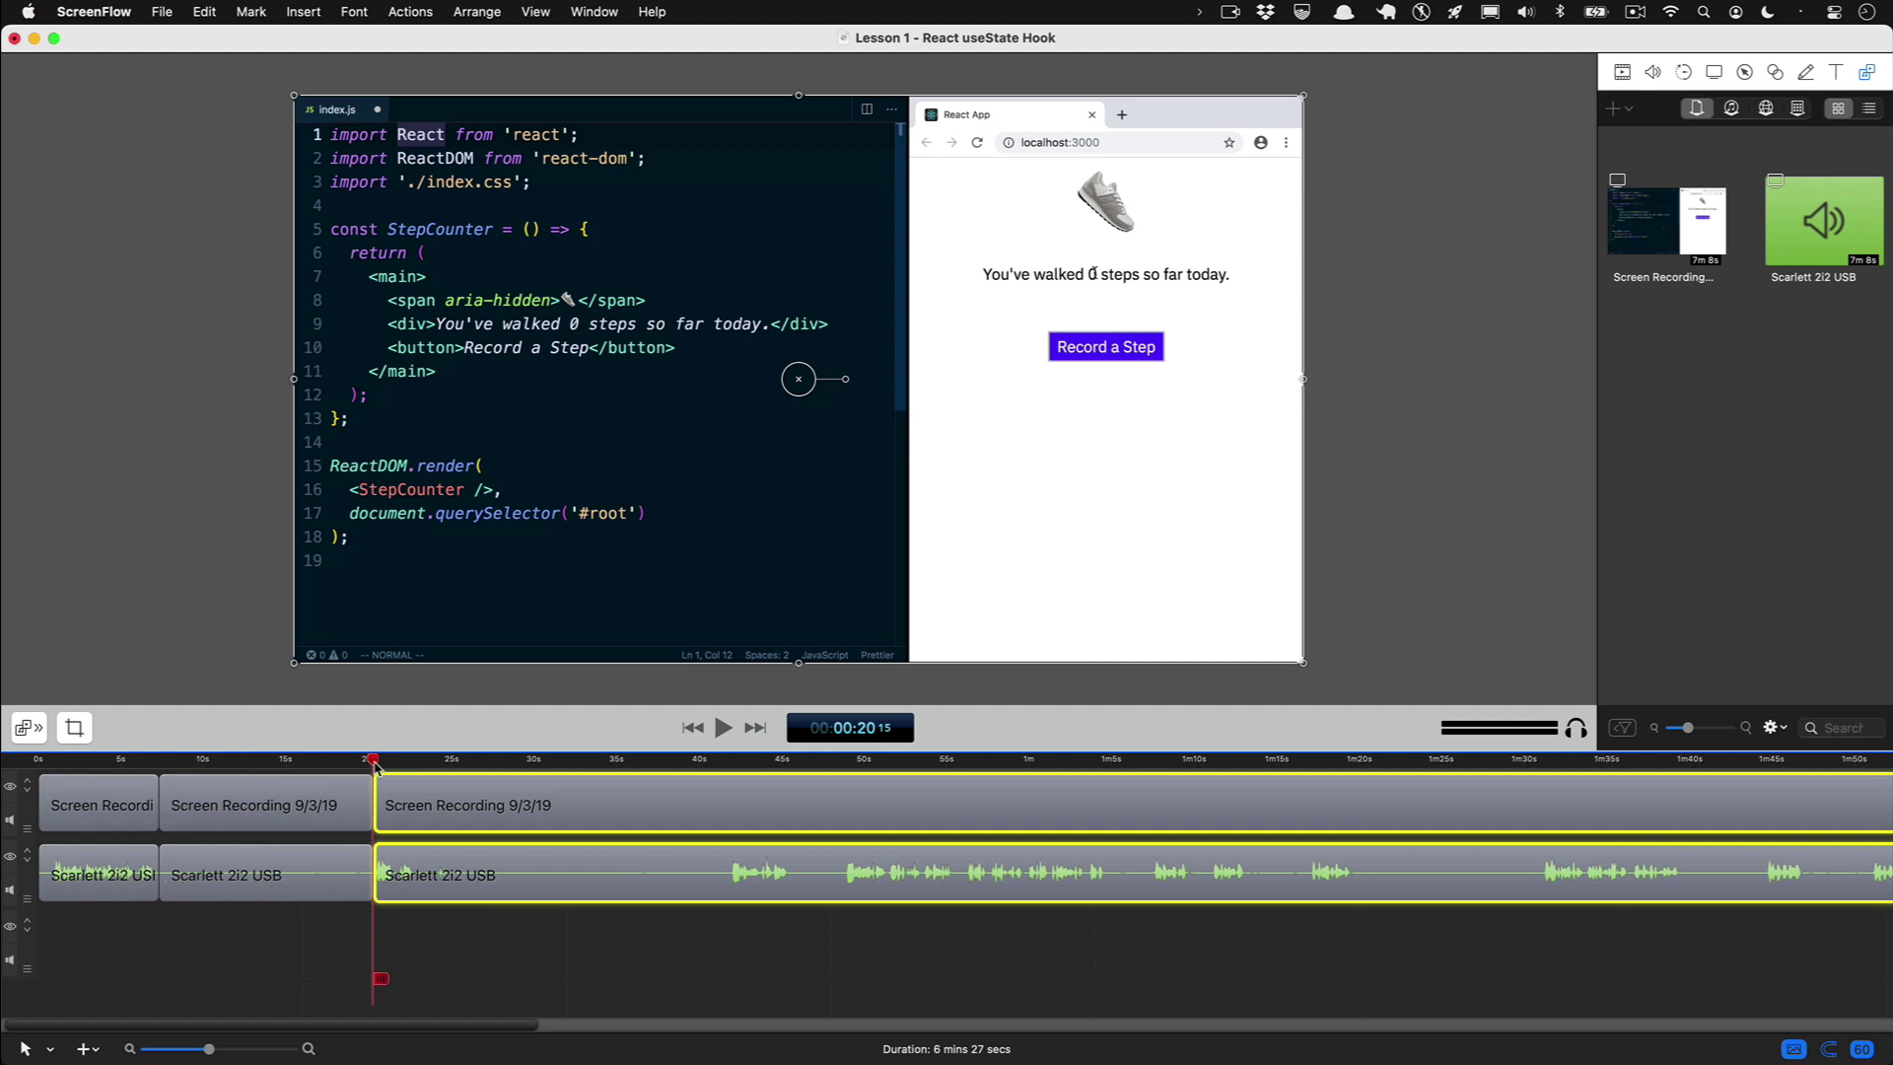
# - Mark the range between about 7 and 20 seconds, ripple delete it from both tracks and deselect the clips
pyautogui.moveTo(374, 764); pyautogui.dragTo(160, 764)
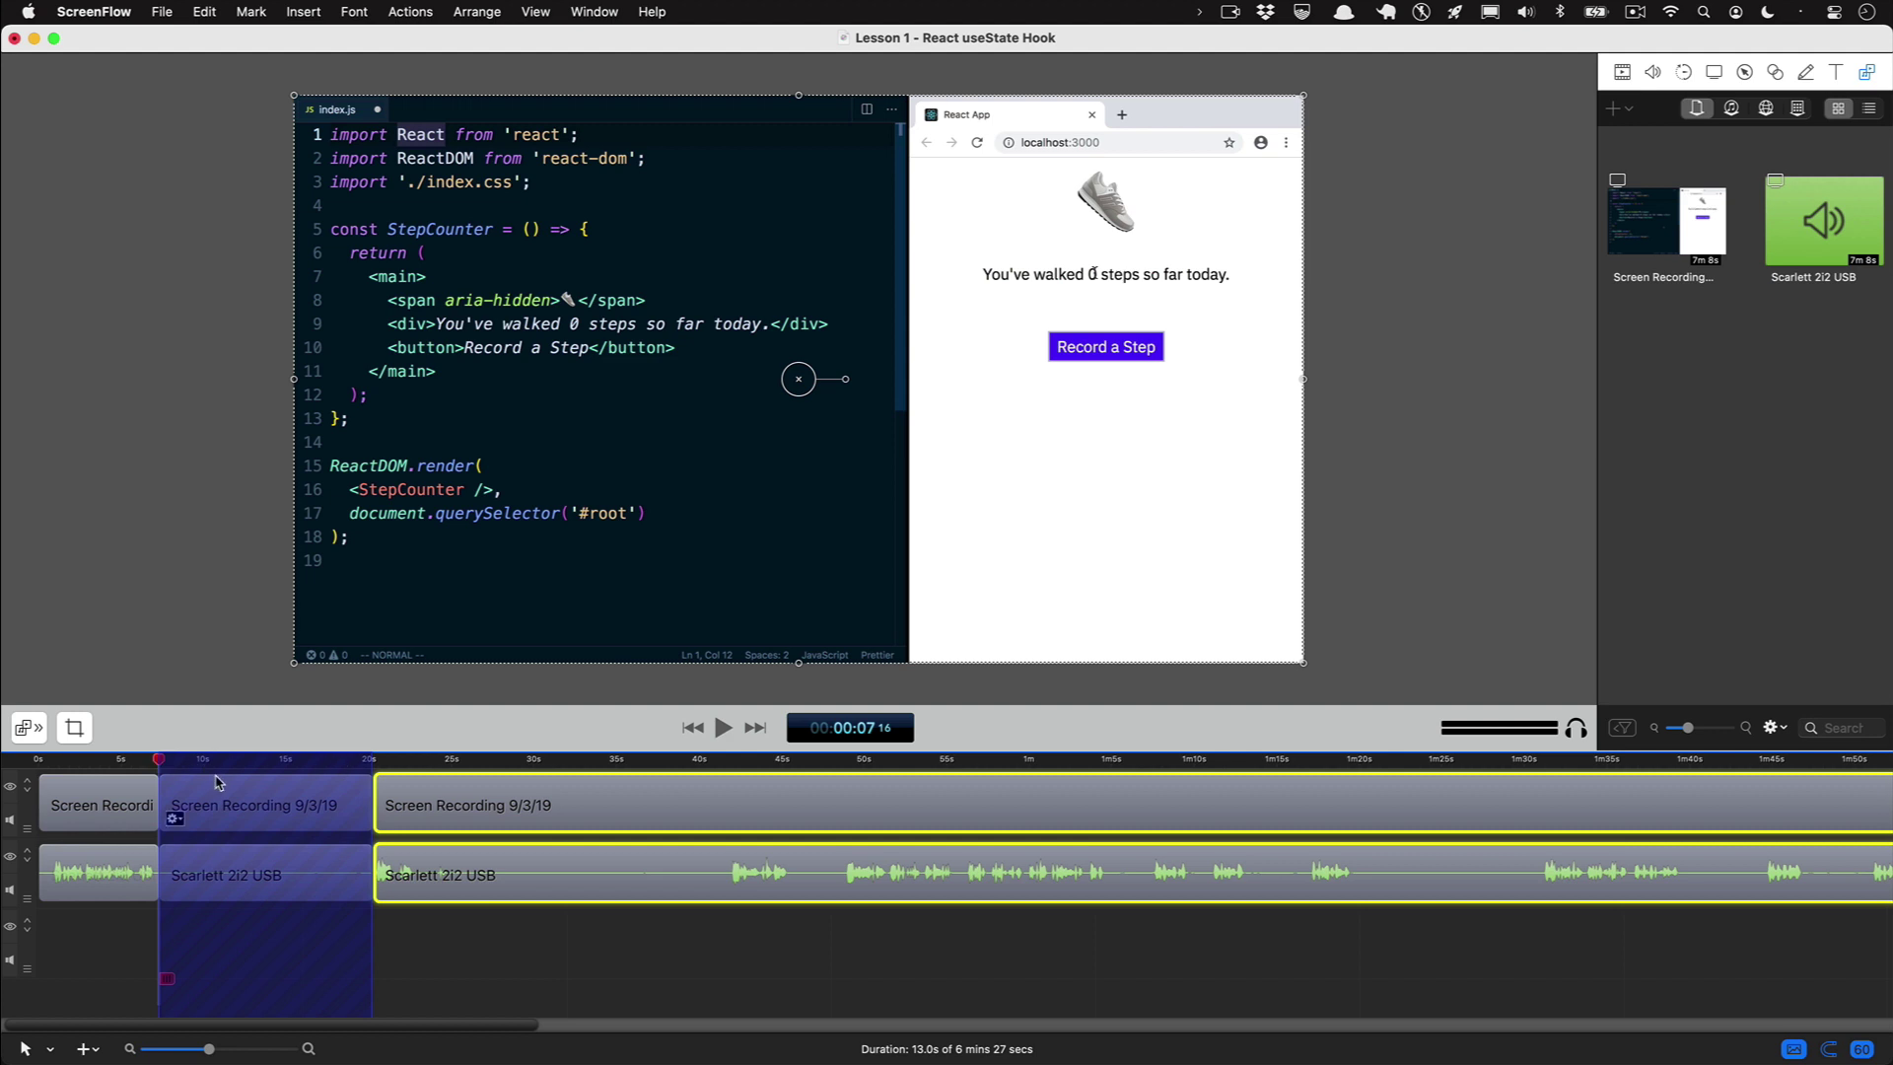
pyautogui.press('BackSpace')
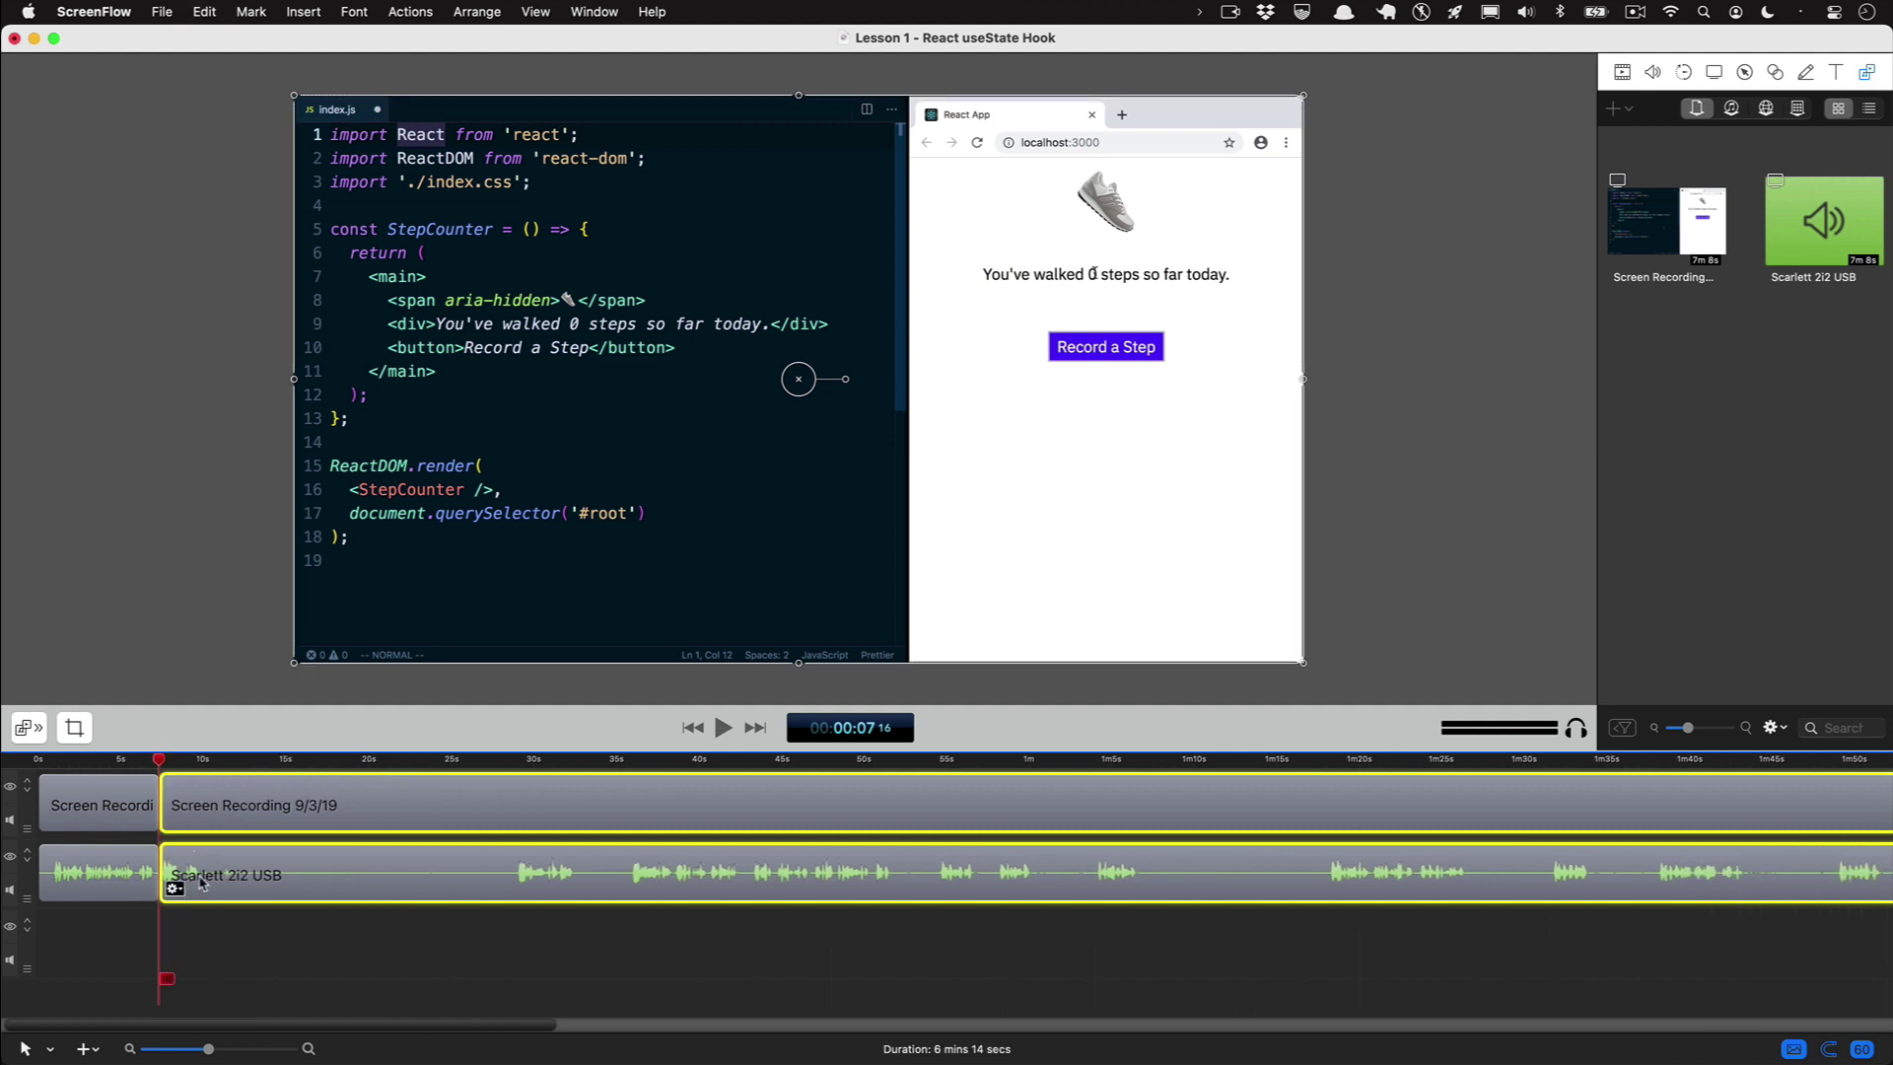
pyautogui.click(222, 953)
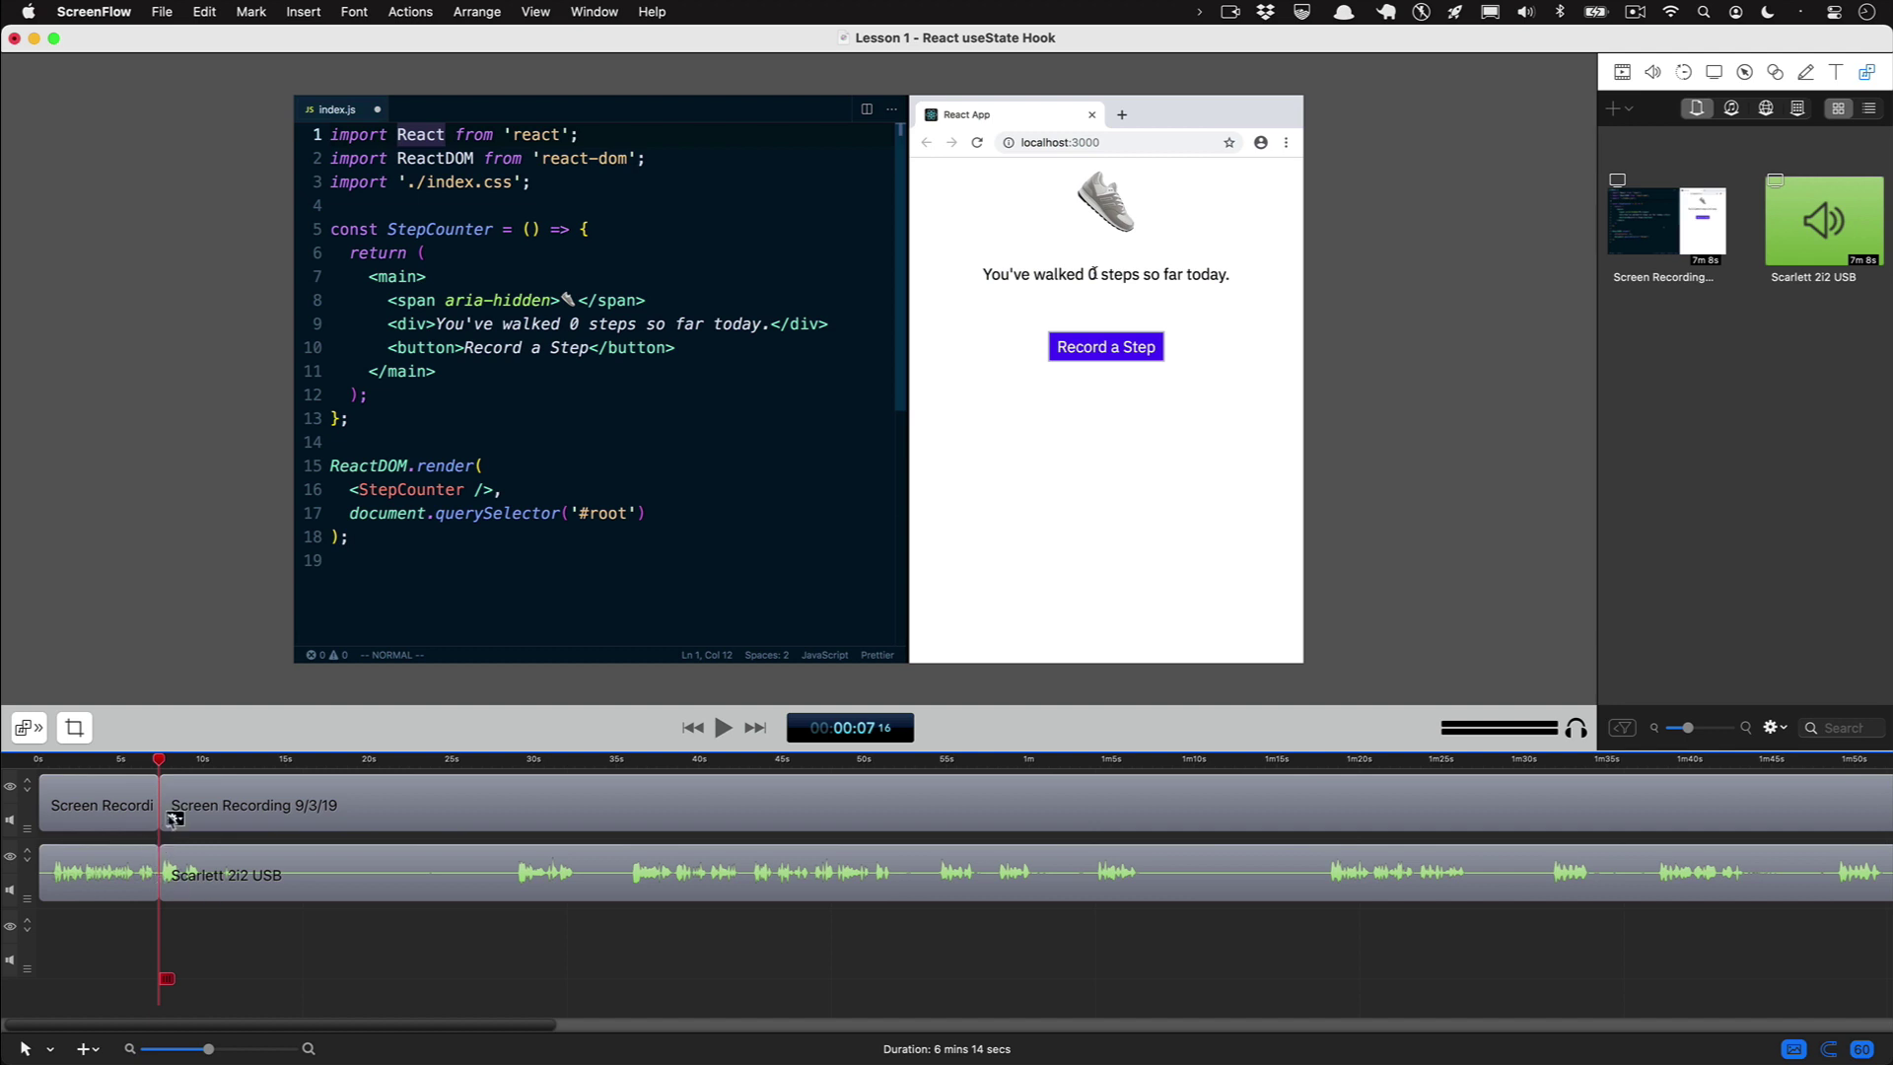
# - Undo the ripple delete and the split at about 20 seconds
pyautogui.press('super+z')
pyautogui.press('super+z')
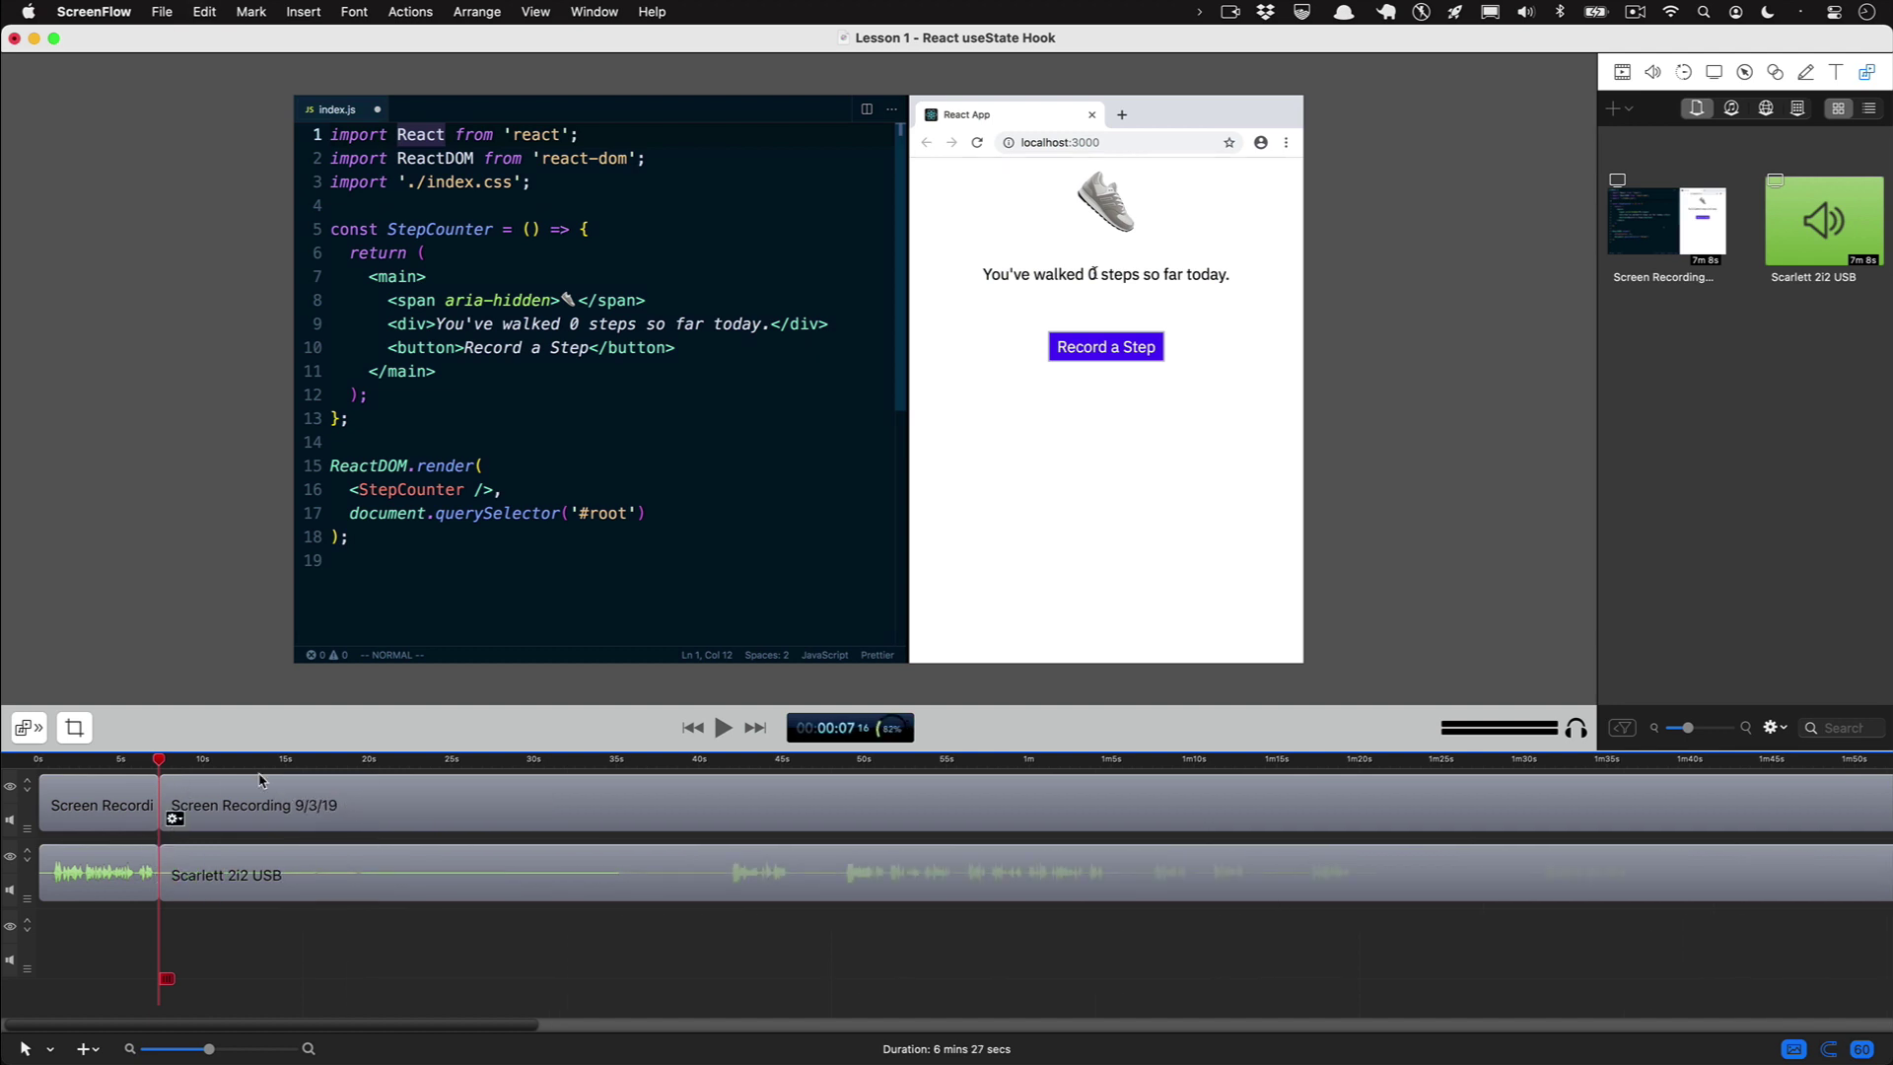
# - Mark the range from the cut at about 7 seconds to 41.8 seconds and ripple delete it from both tracks
pyautogui.moveTo(161, 761); pyautogui.dragTo(438, 763)
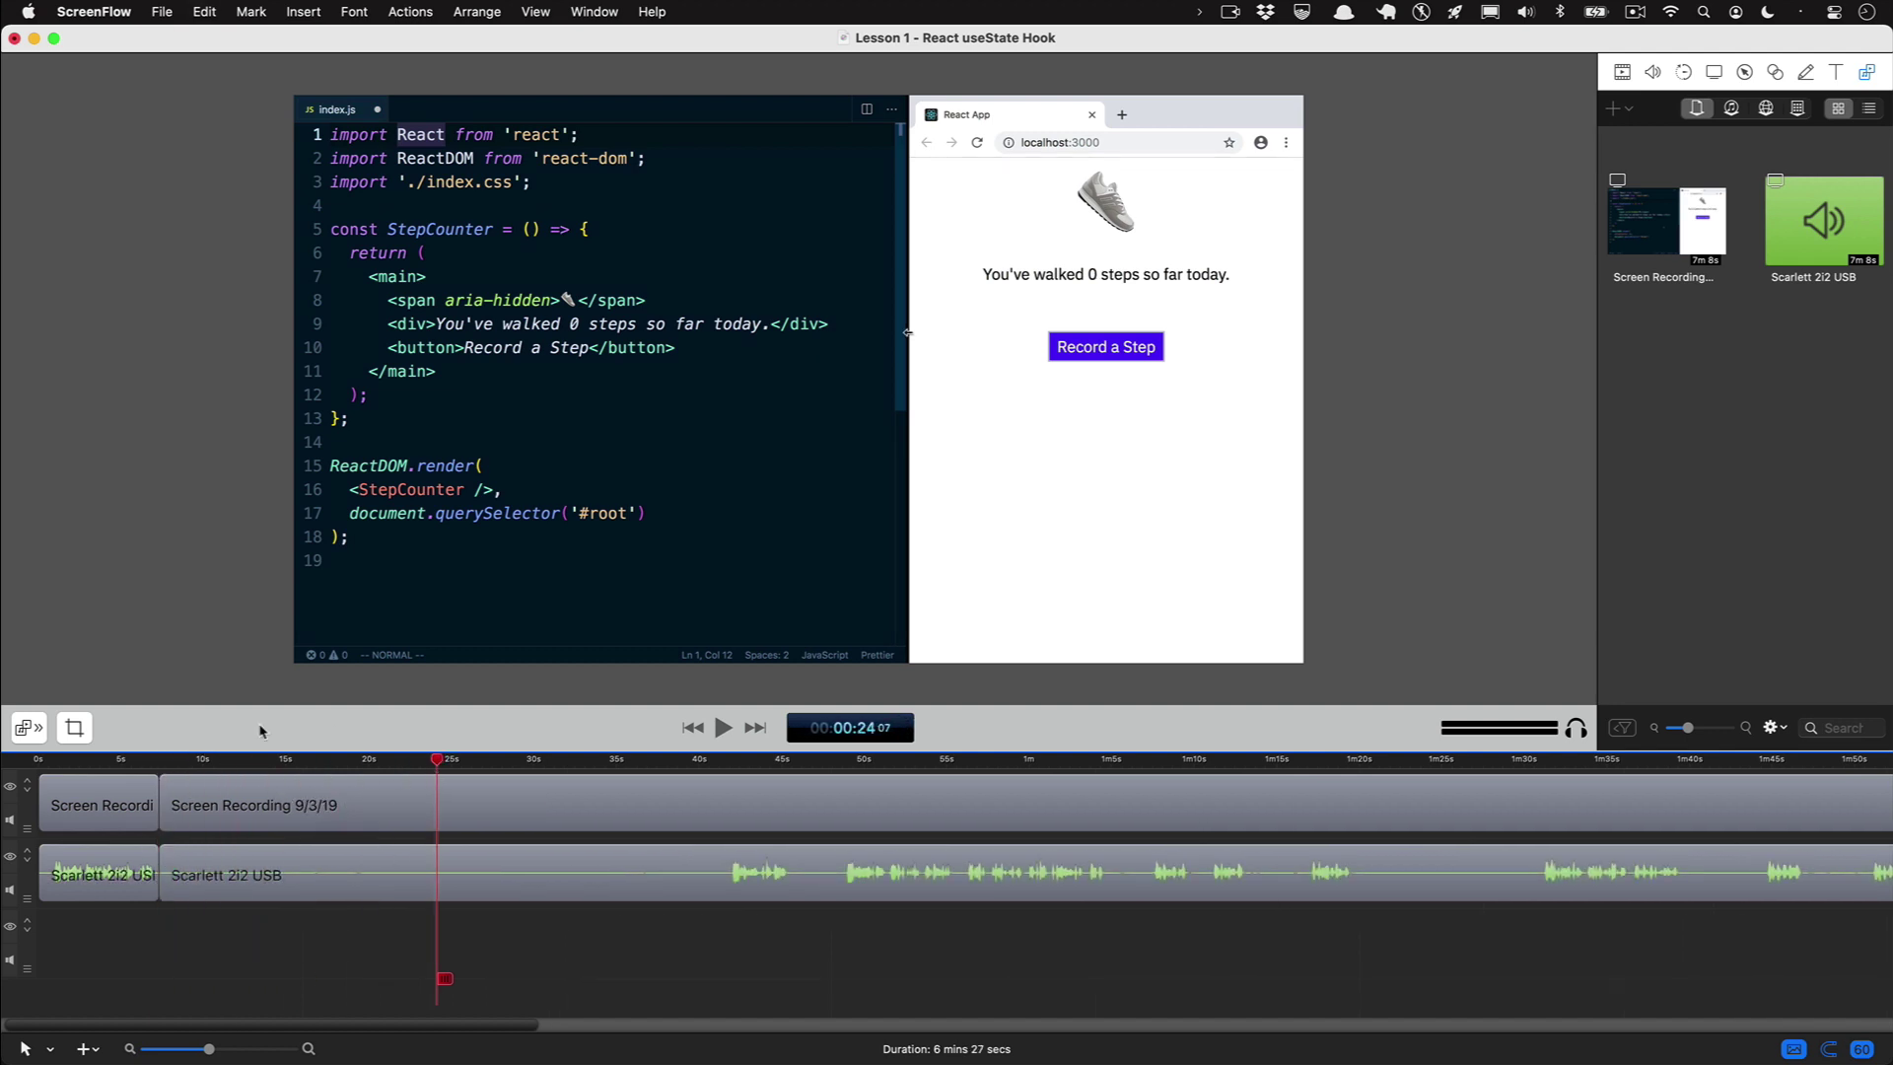
pyautogui.click(727, 761)
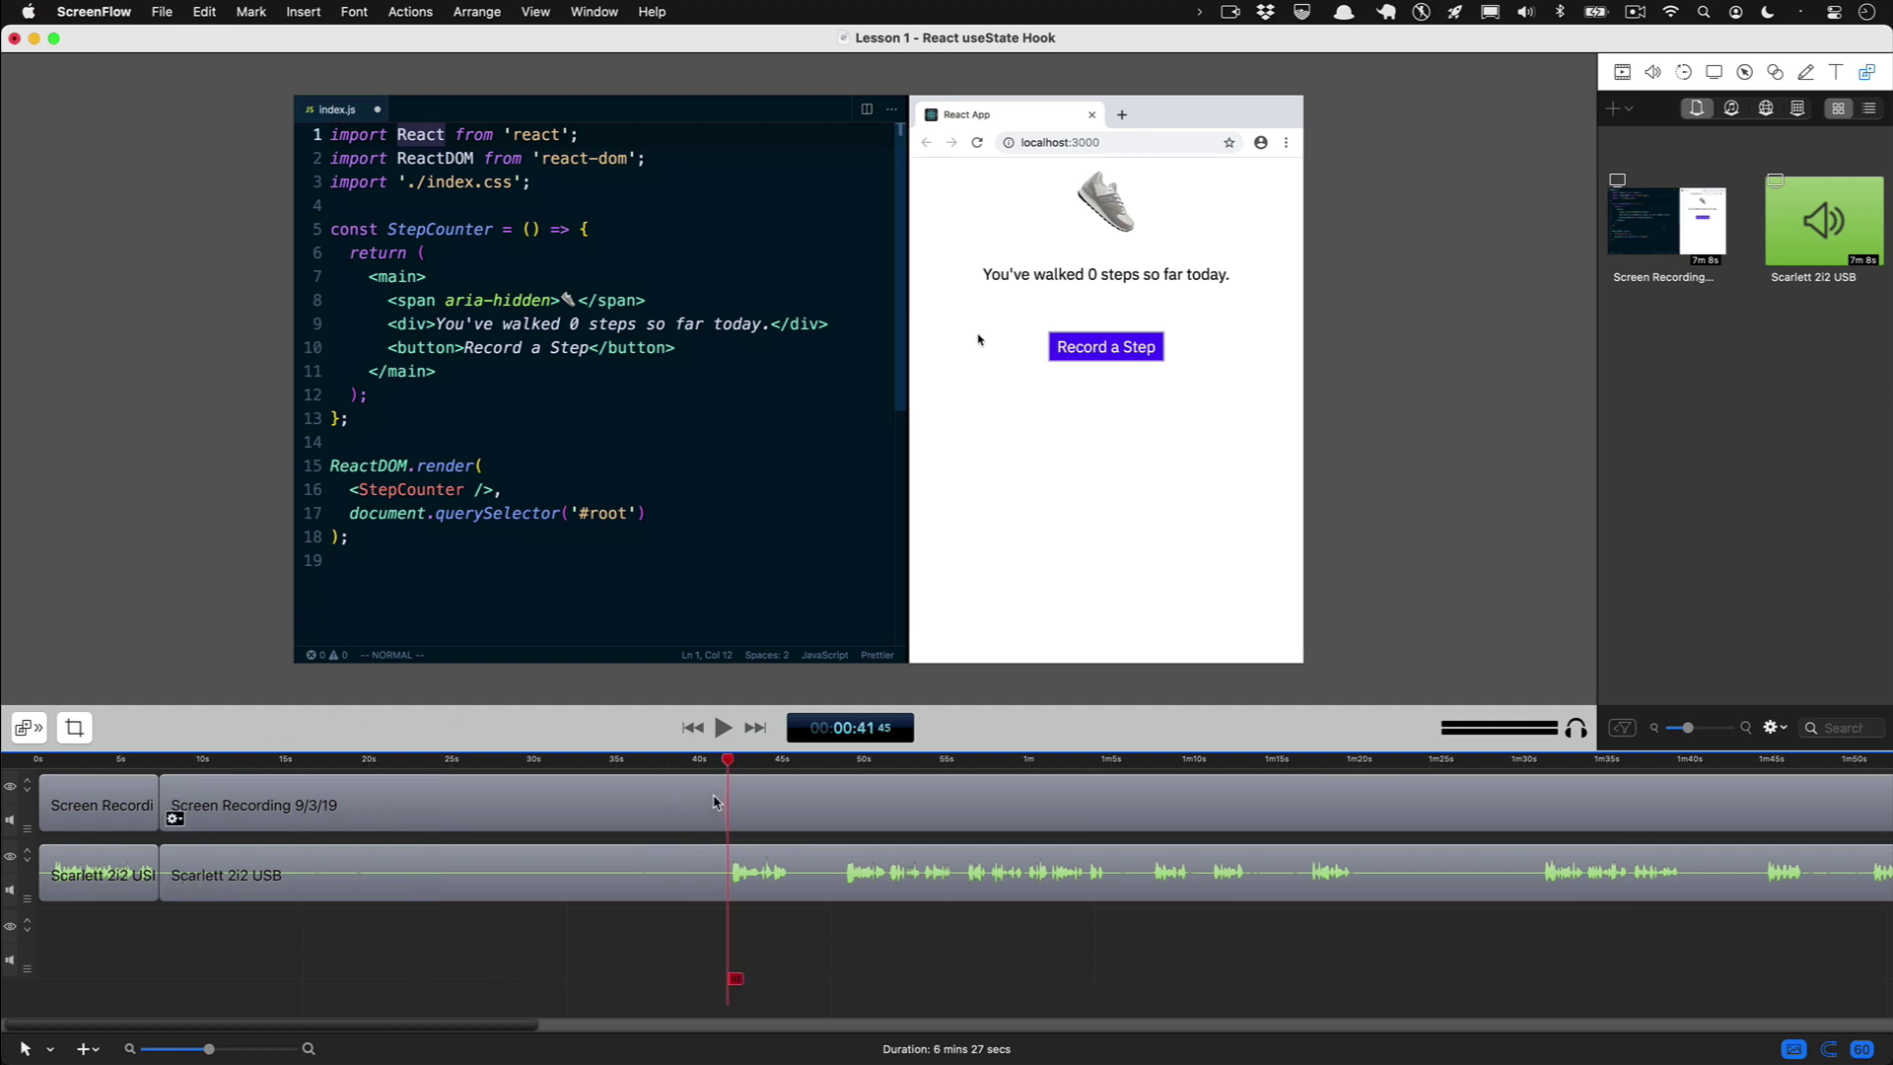
pyautogui.press('o')
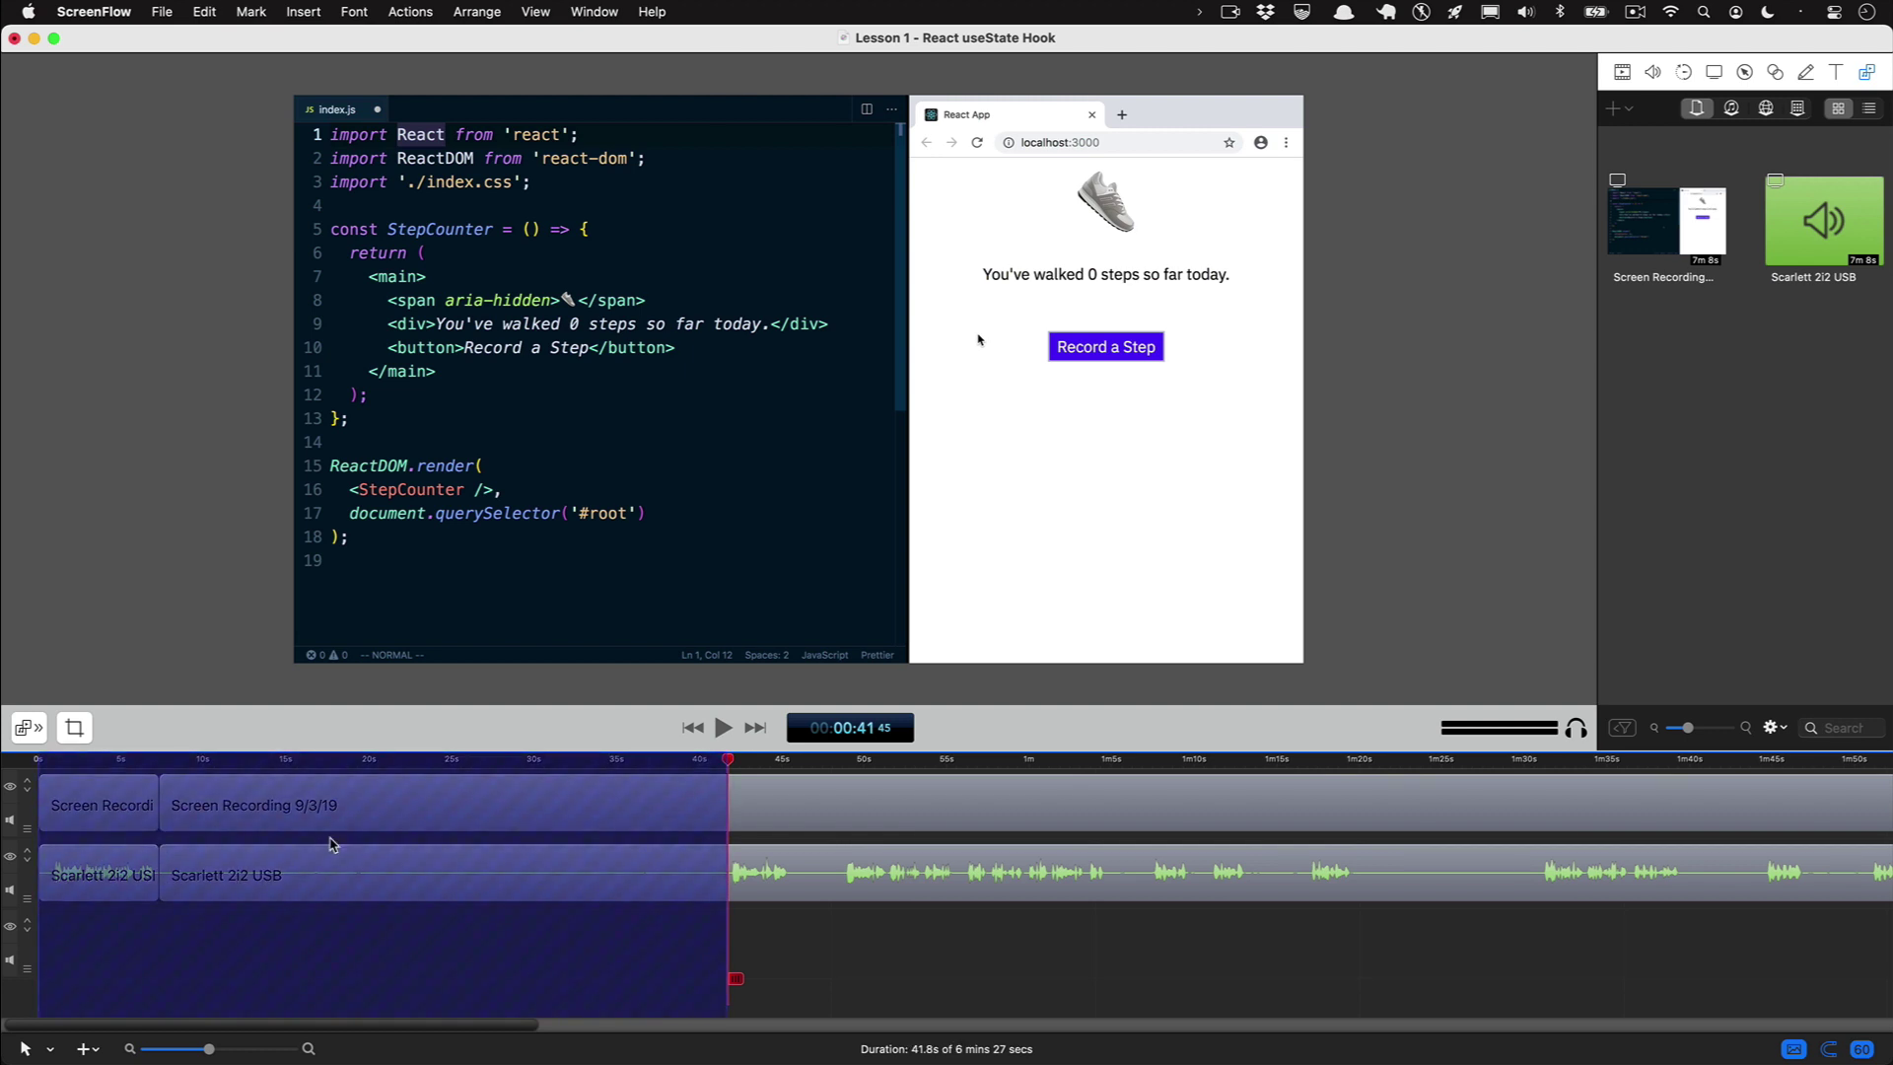
pyautogui.click(691, 729)
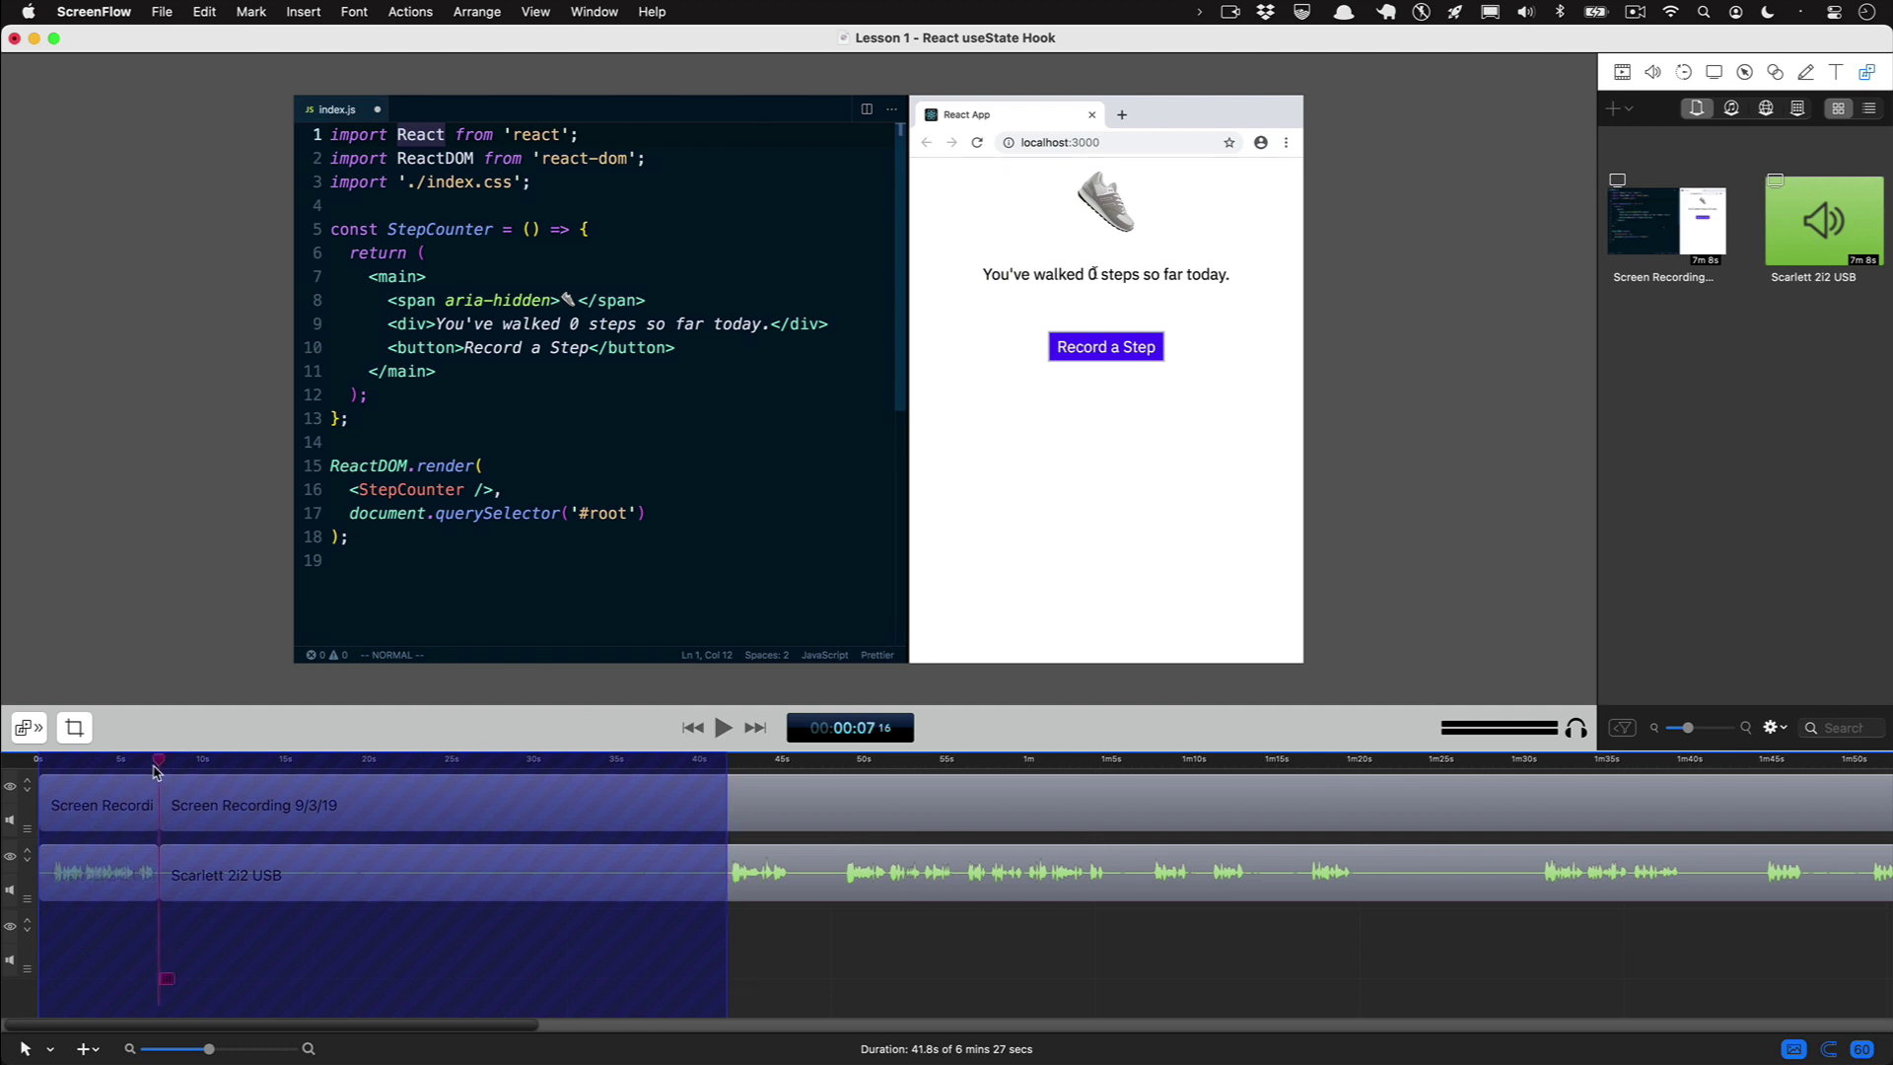
pyautogui.press('i')
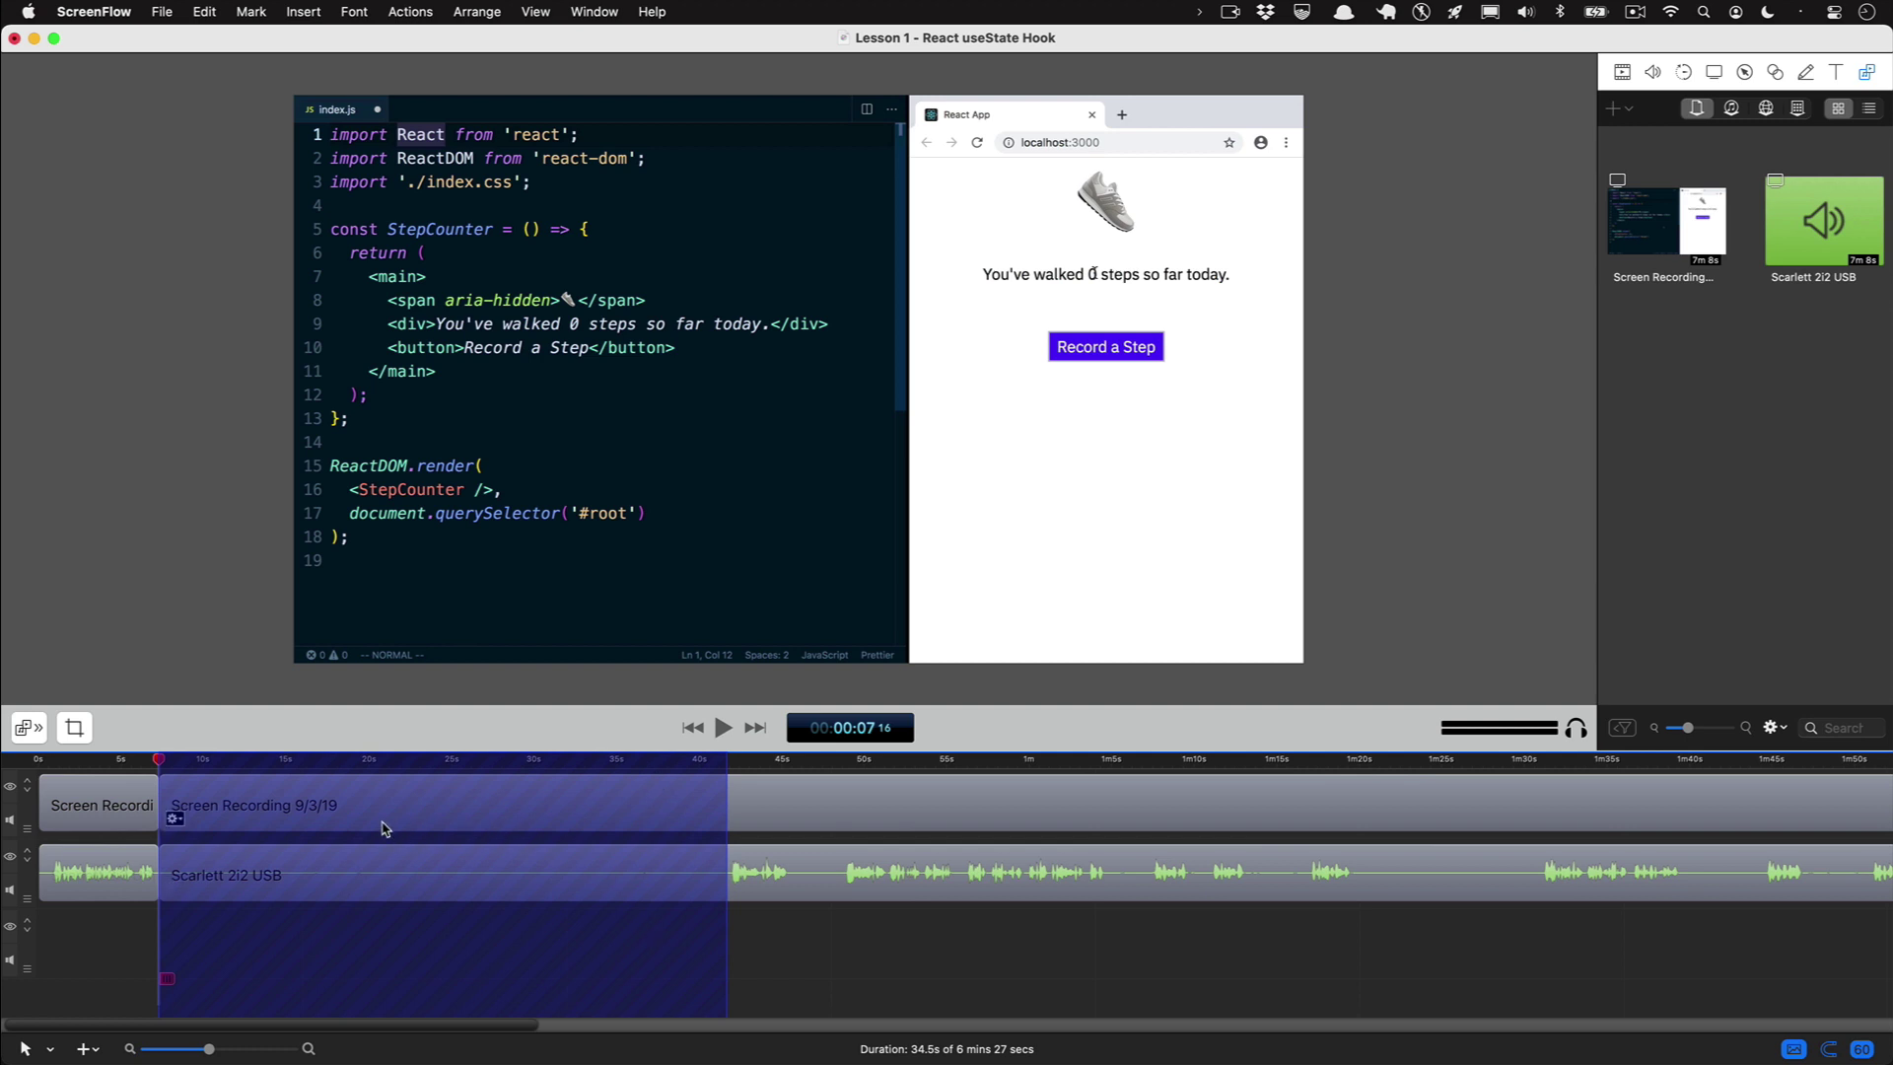
pyautogui.press('Delete')
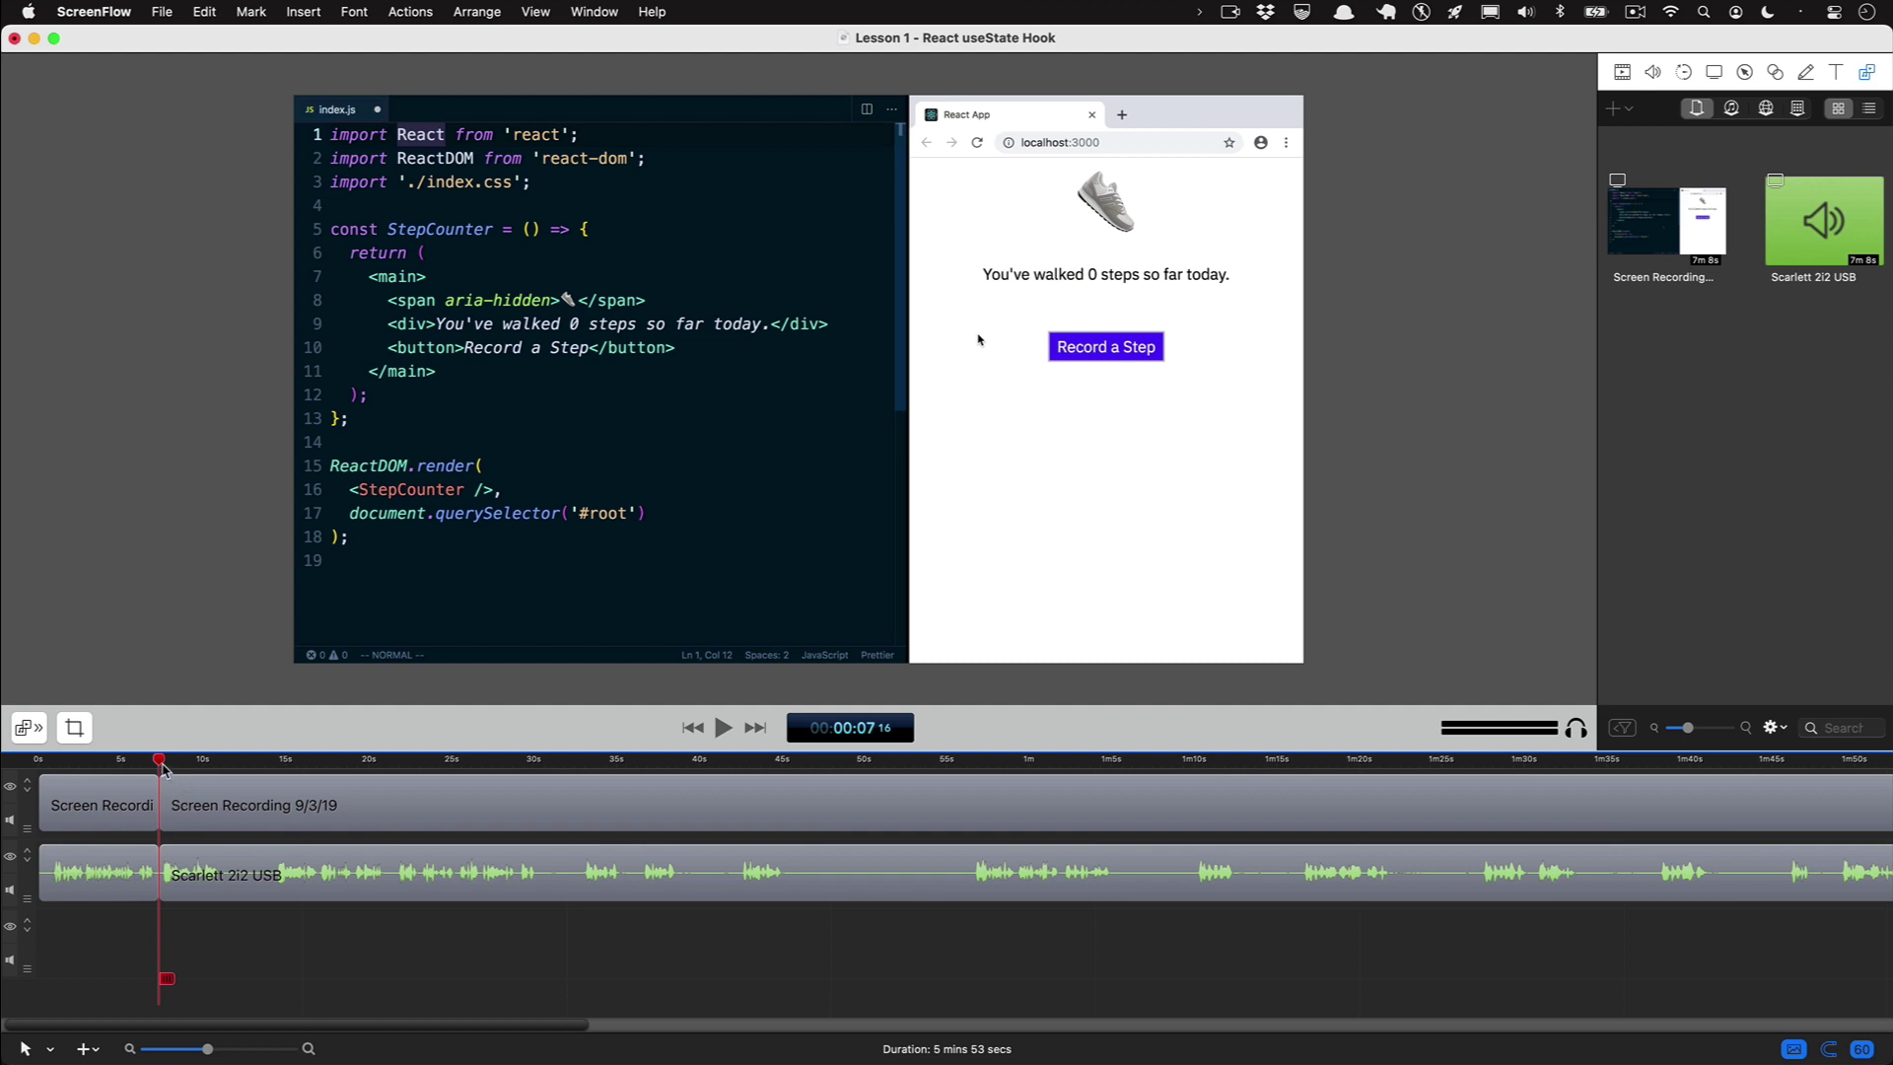
# - Split both clips at about 11 seconds and ripple delete the silence from there to 14.2 seconds
pyautogui.moveTo(168, 768); pyautogui.dragTo(275, 768)
pyautogui.press('t')
pyautogui.press('o')
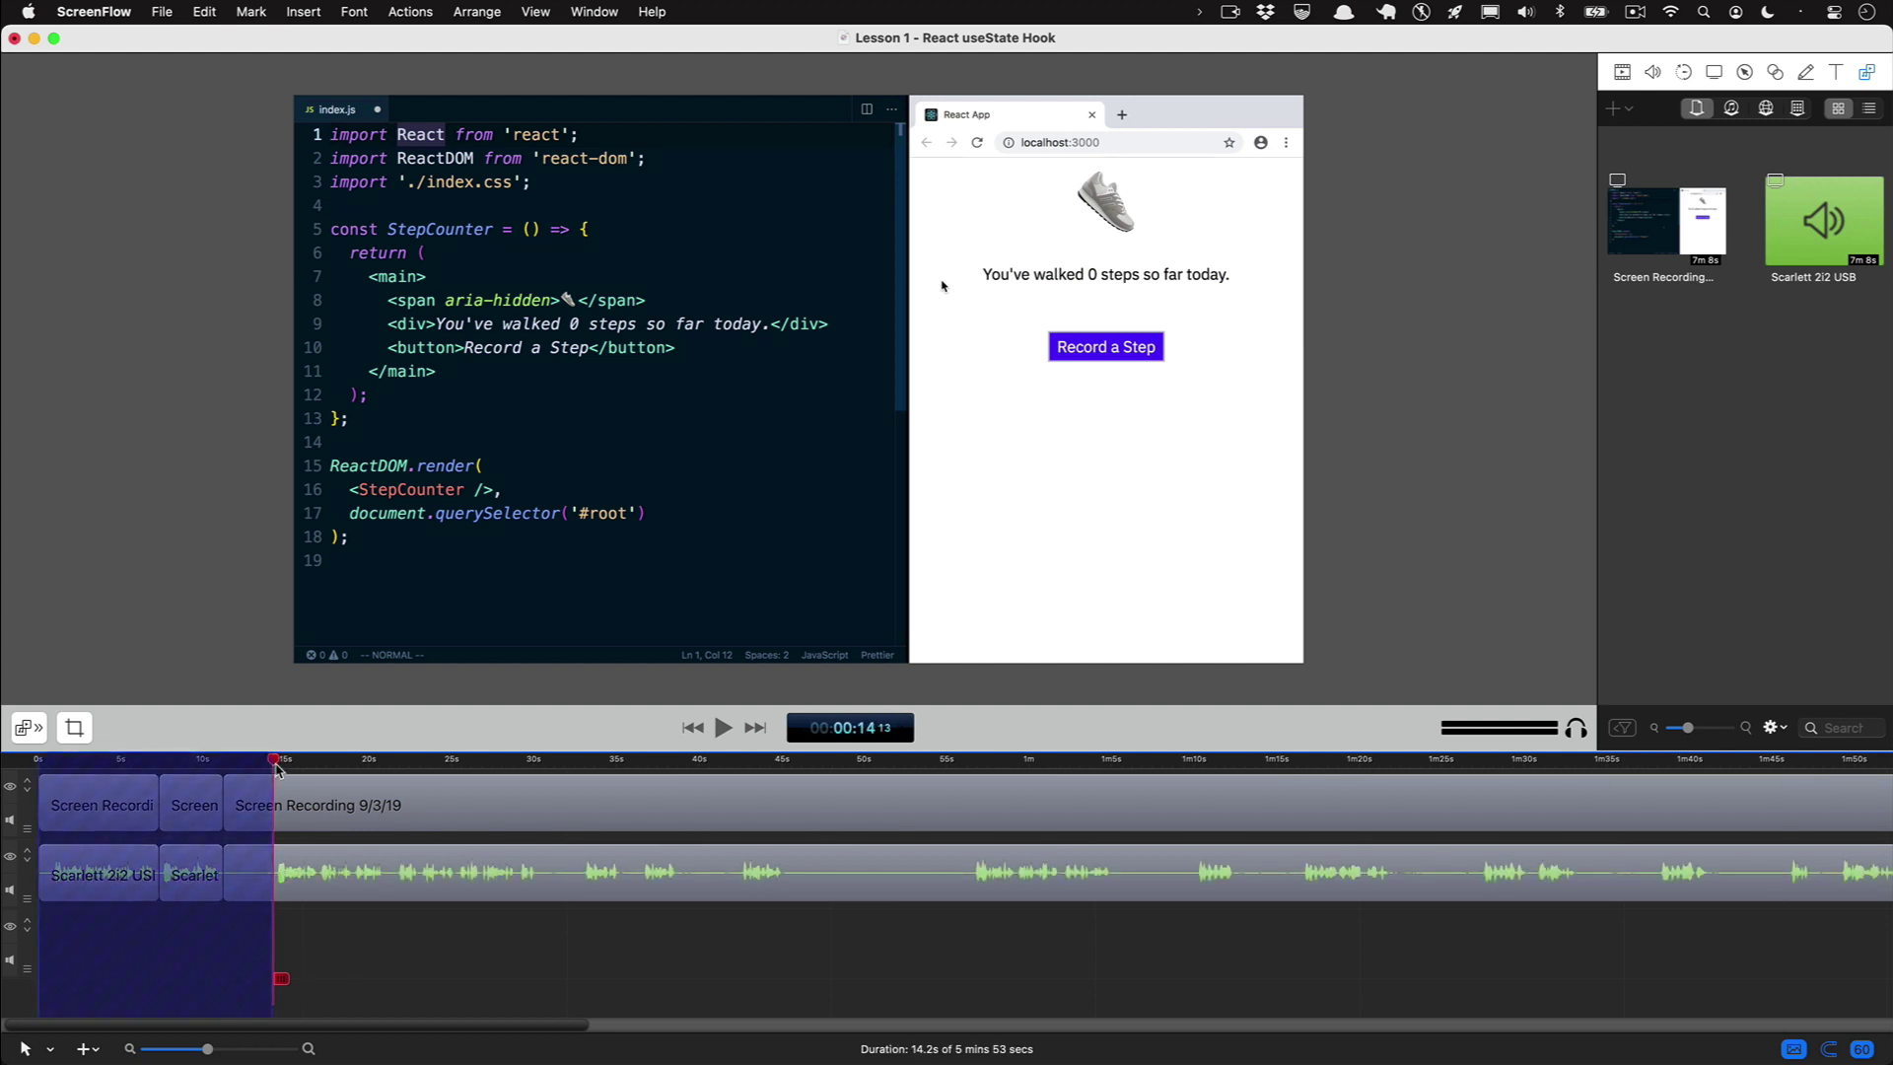
pyautogui.press('Up')
pyautogui.press('i')
pyautogui.press('Delete')
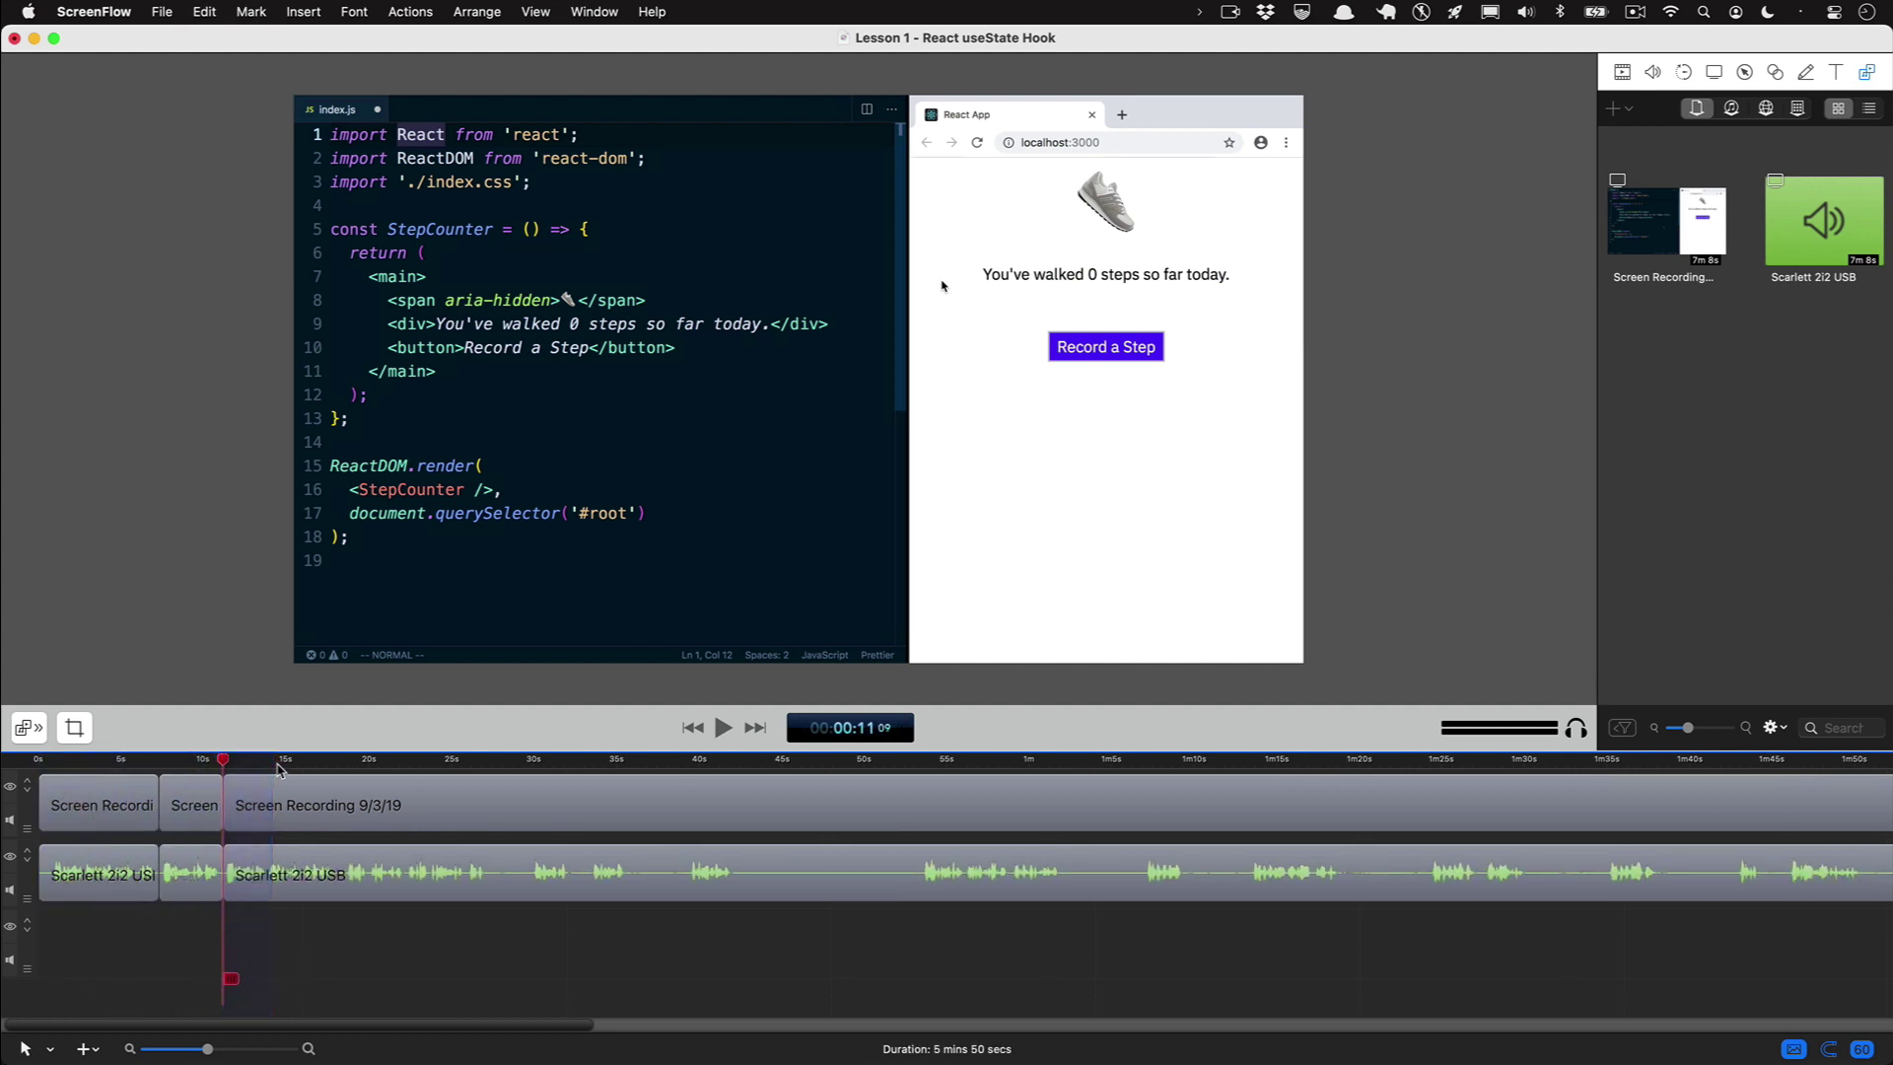
# - Split both clips at about 27 seconds and ripple delete the silence from there to 29.9 seconds
pyautogui.moveTo(486, 765); pyautogui.dragTo(533, 764)
pyautogui.press('o')
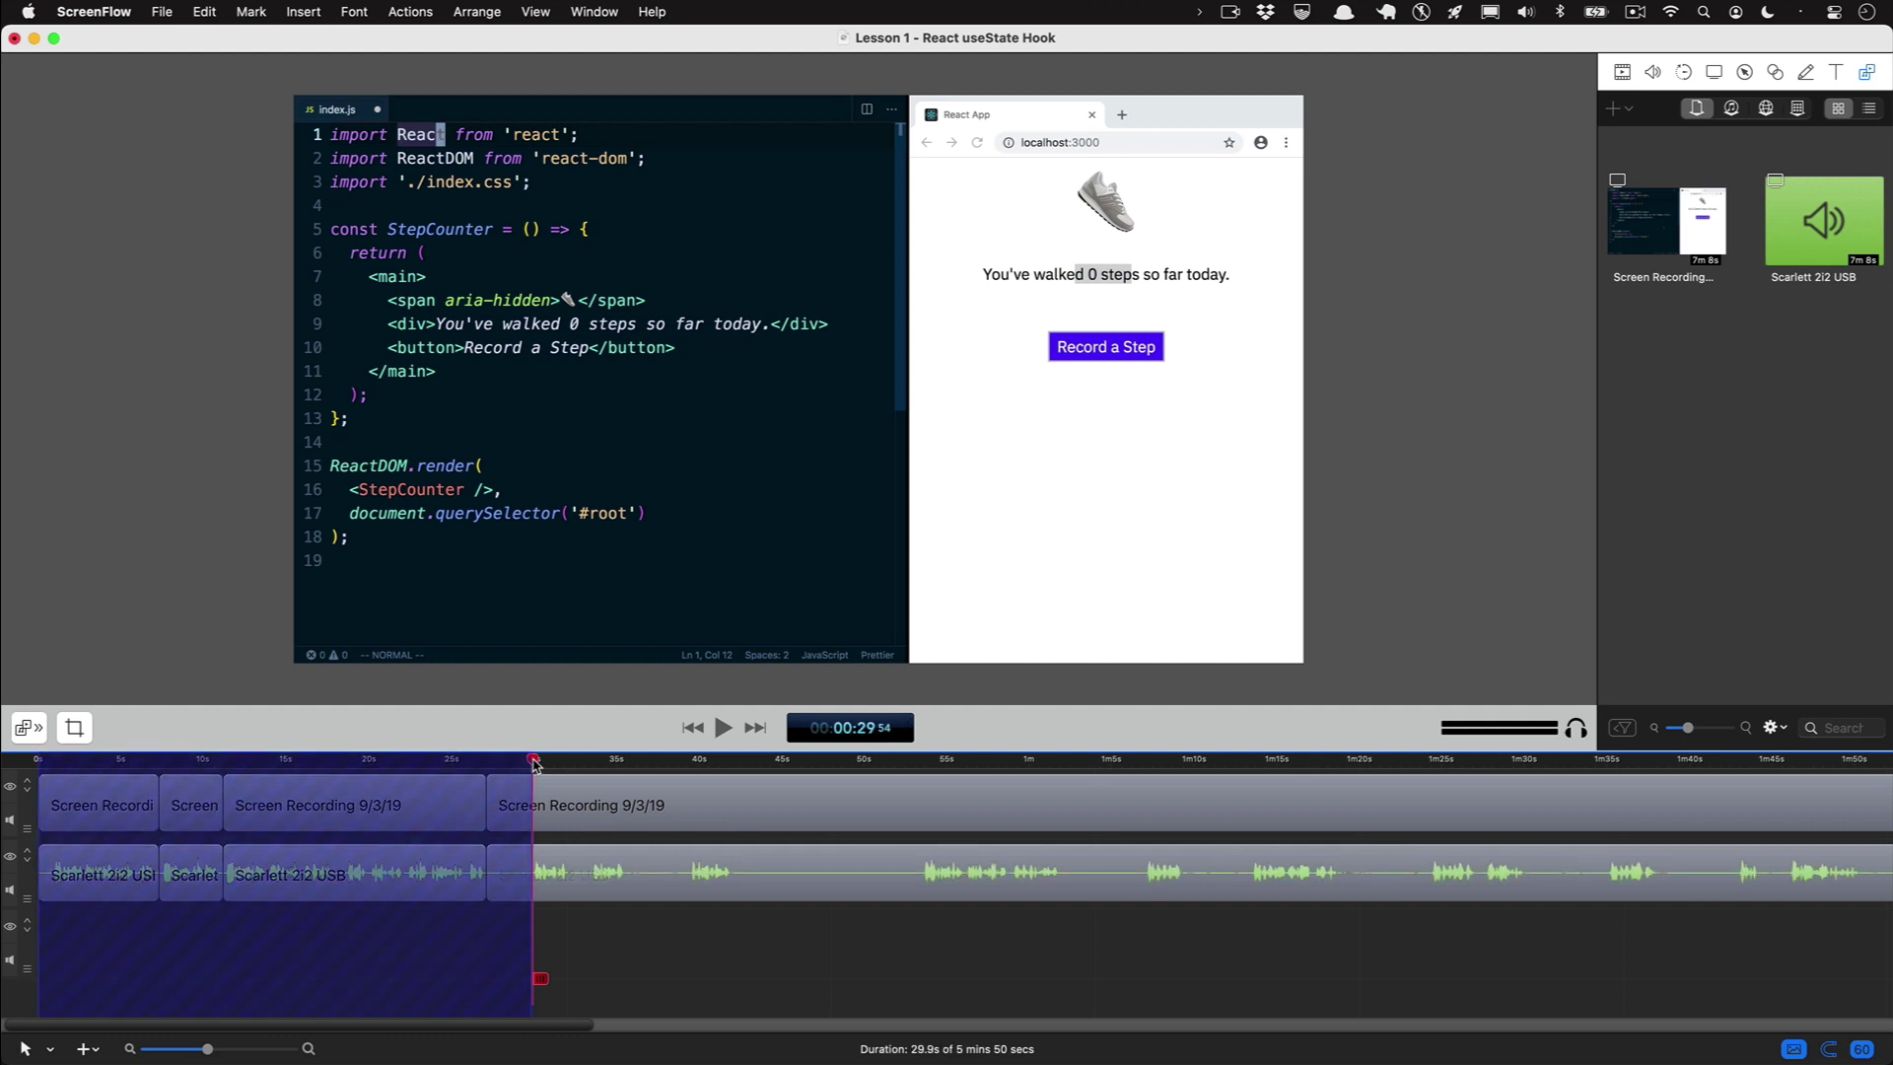
pyautogui.press('Up')
pyautogui.press('i')
pyautogui.press('Delete')
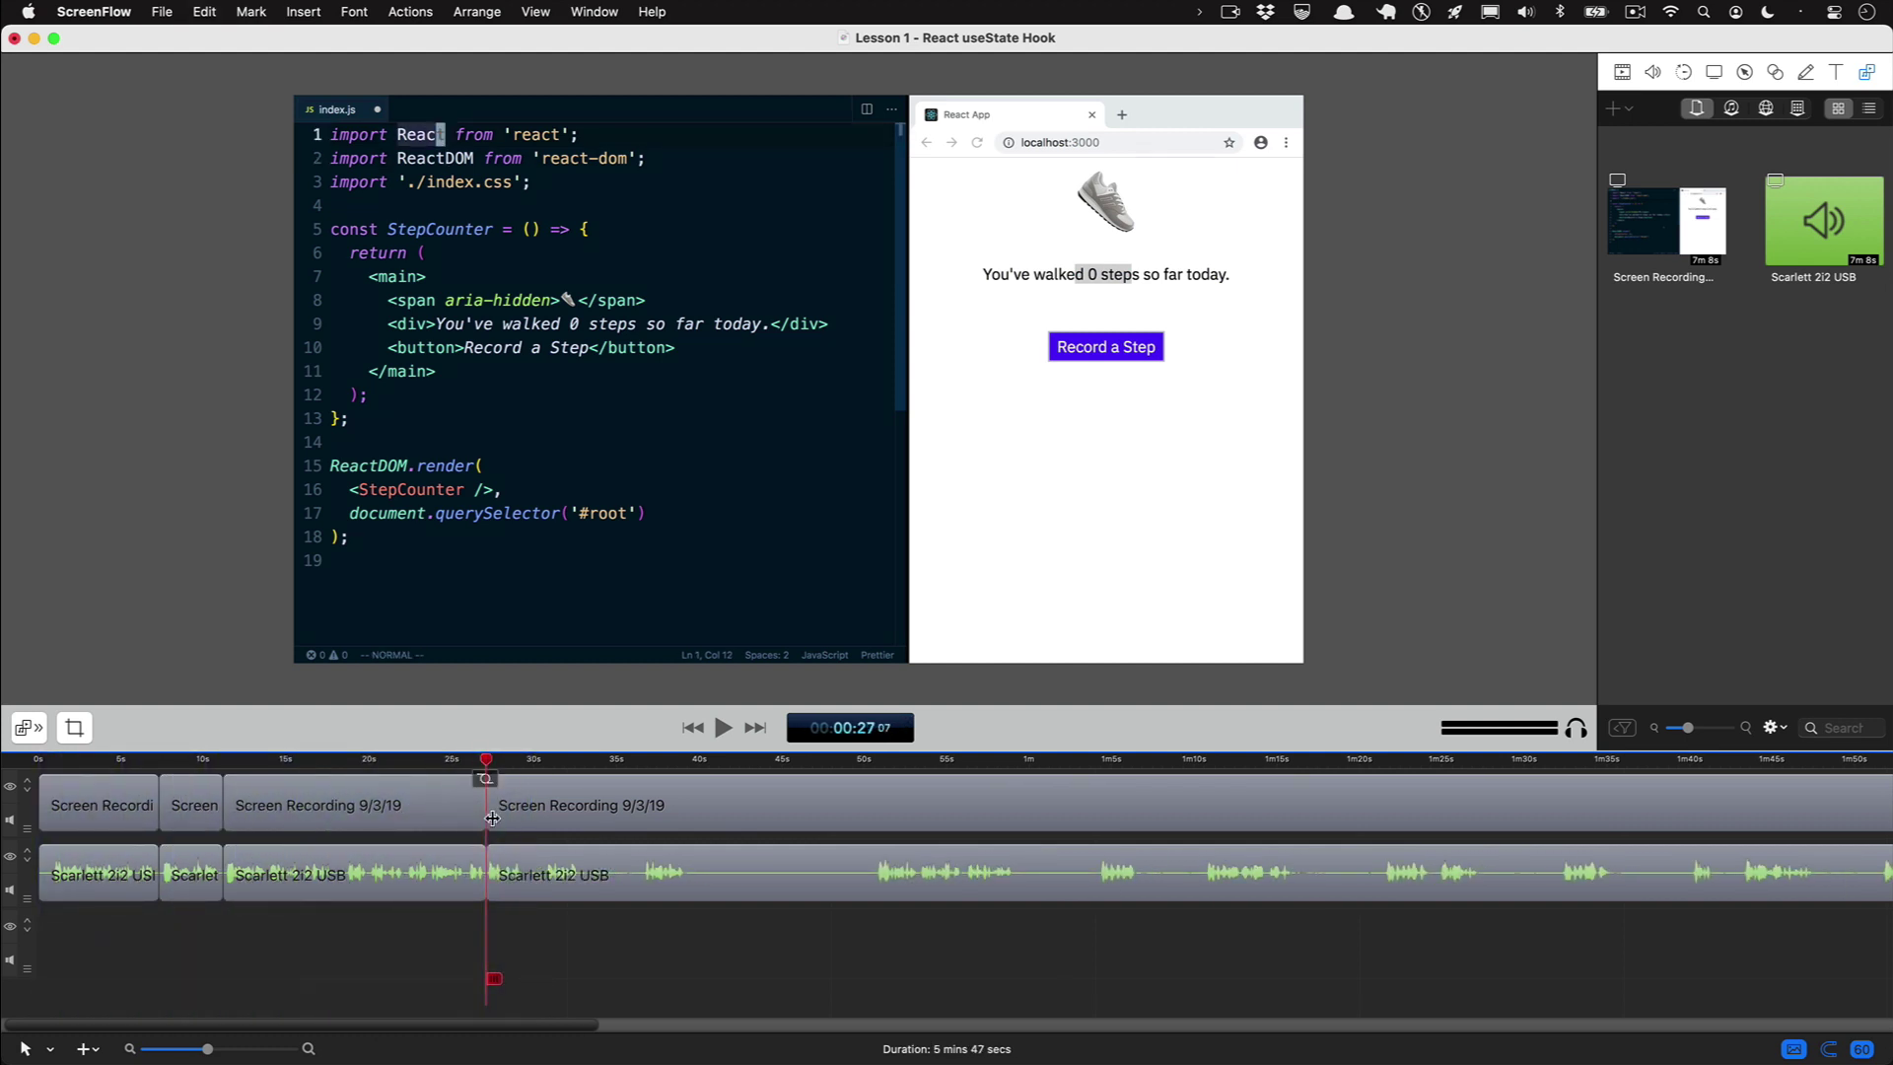
# - Place the playhead at about 29 seconds, switch to Keysmith and start recording the Untitled macro
pyautogui.moveTo(511, 765); pyautogui.dragTo(523, 765)
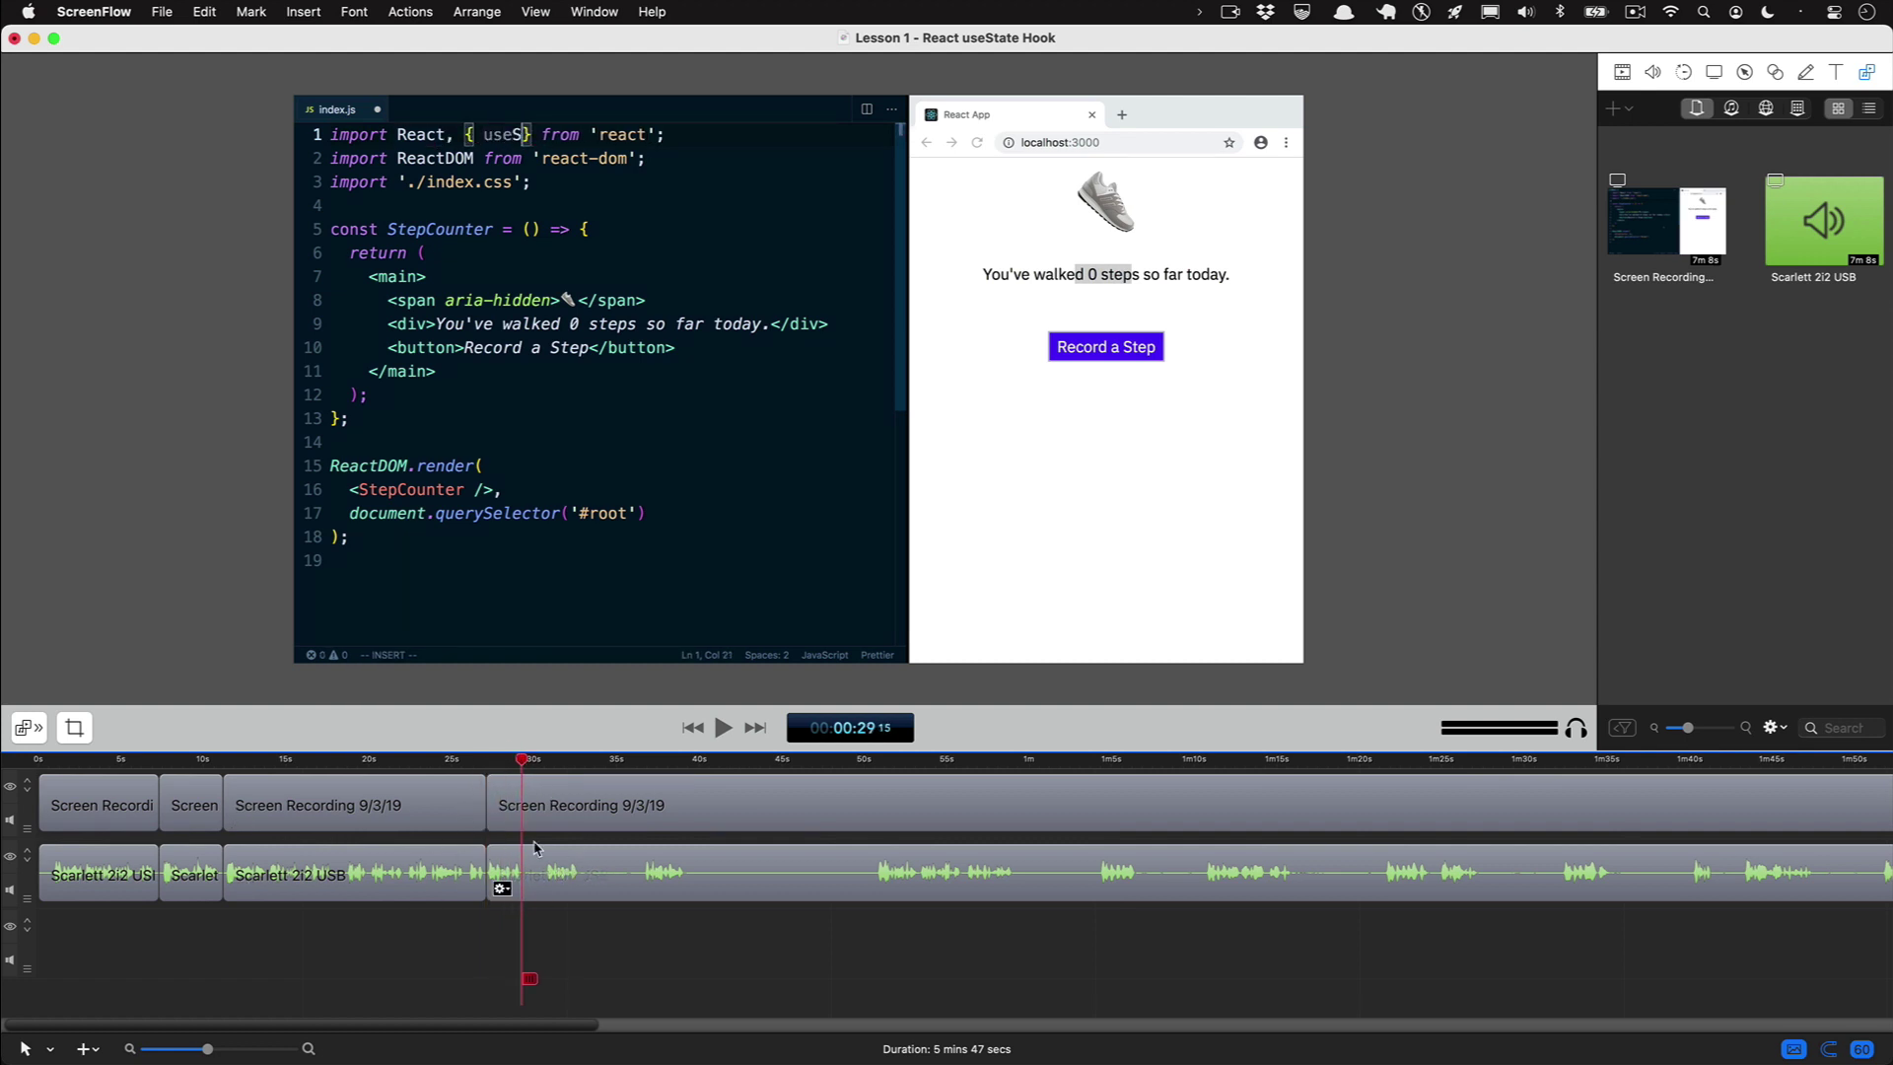
pyautogui.moveTo(550, 826)
pyautogui.moveTo(1163, 1026)
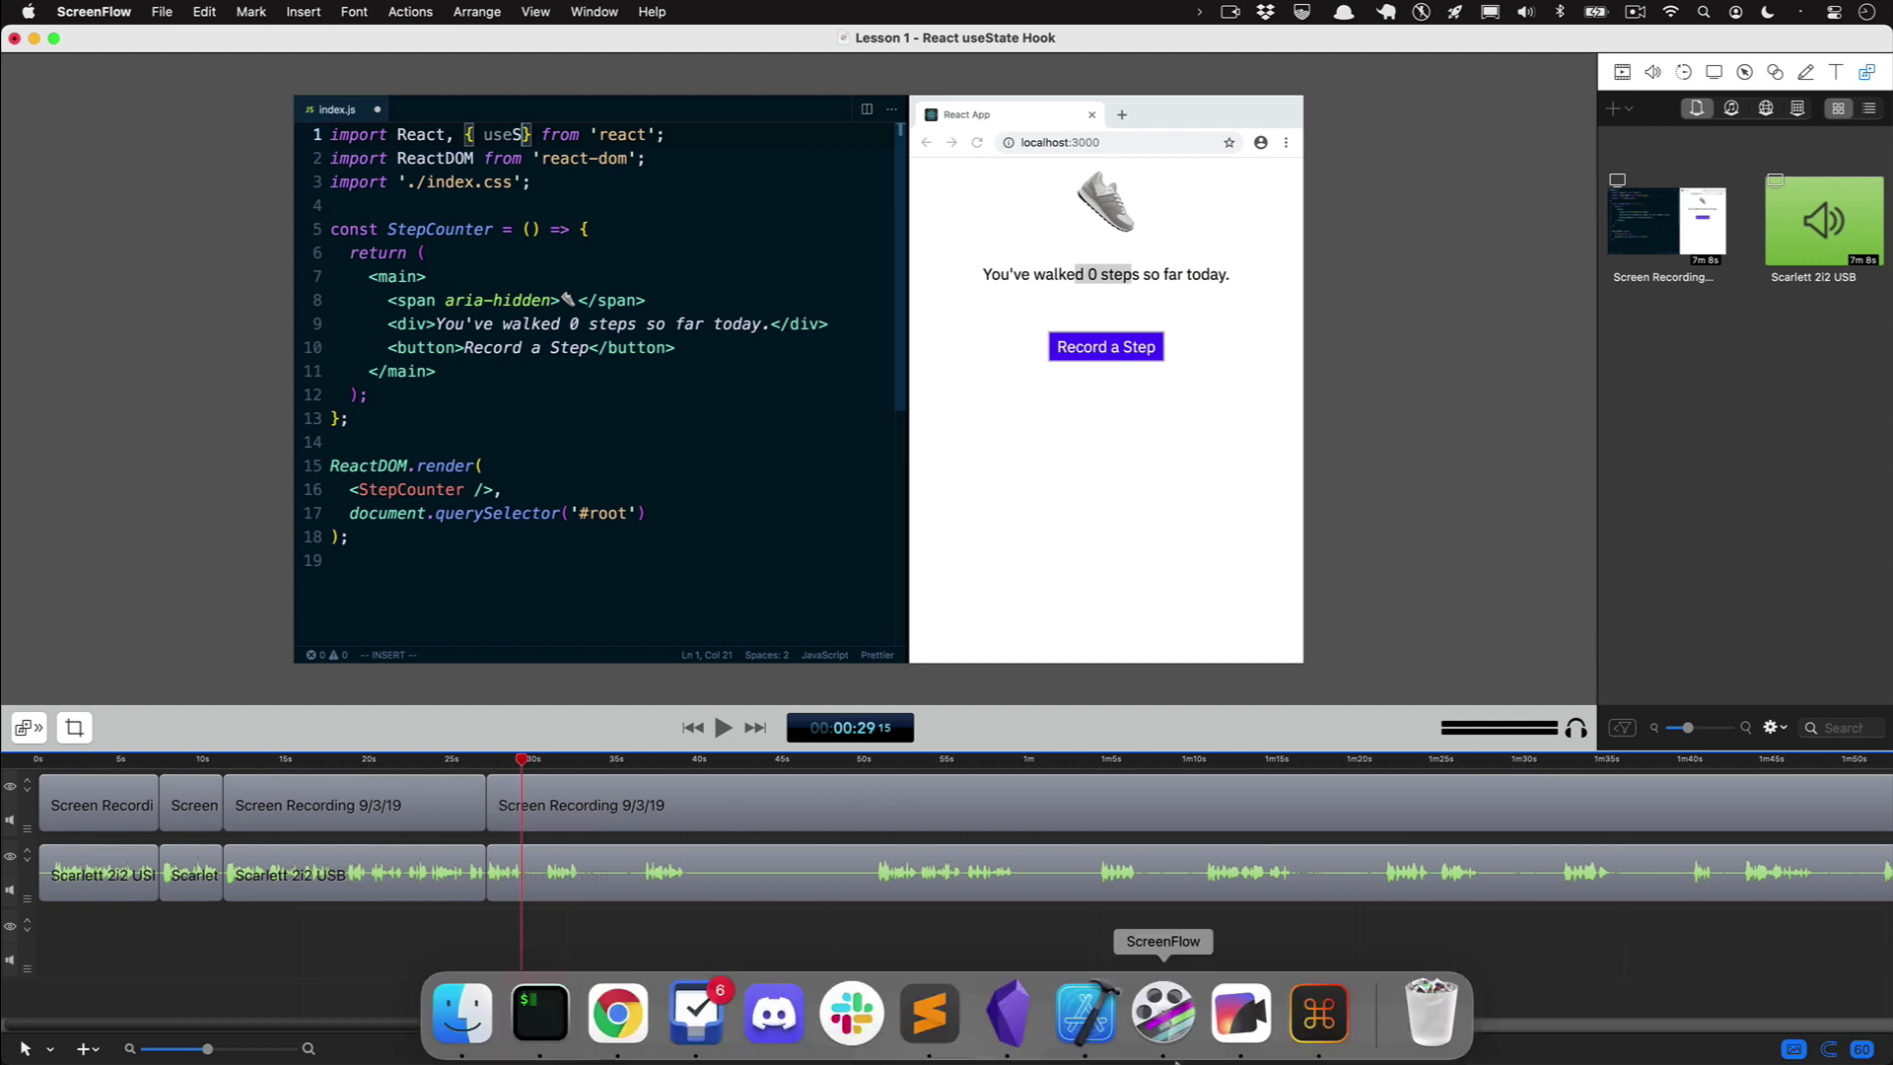
pyautogui.click(1324, 1022)
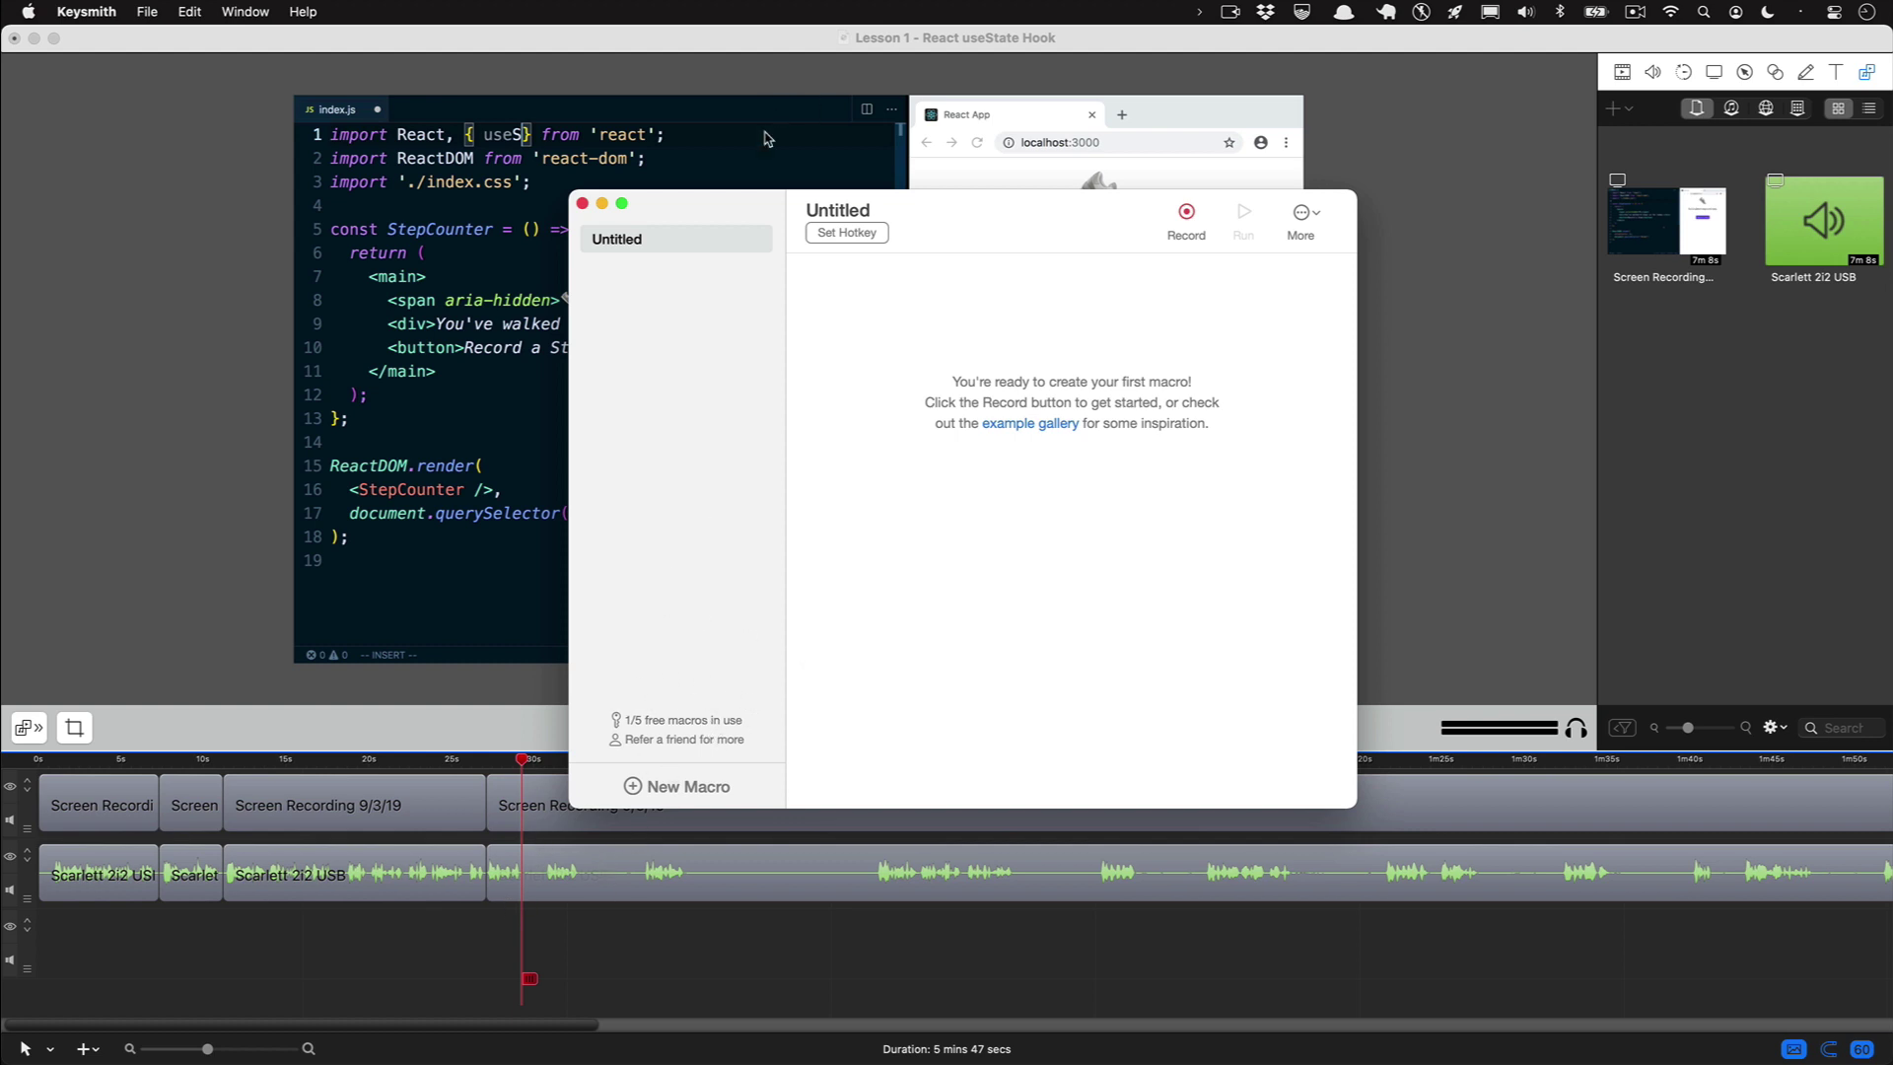
pyautogui.click(1187, 215)
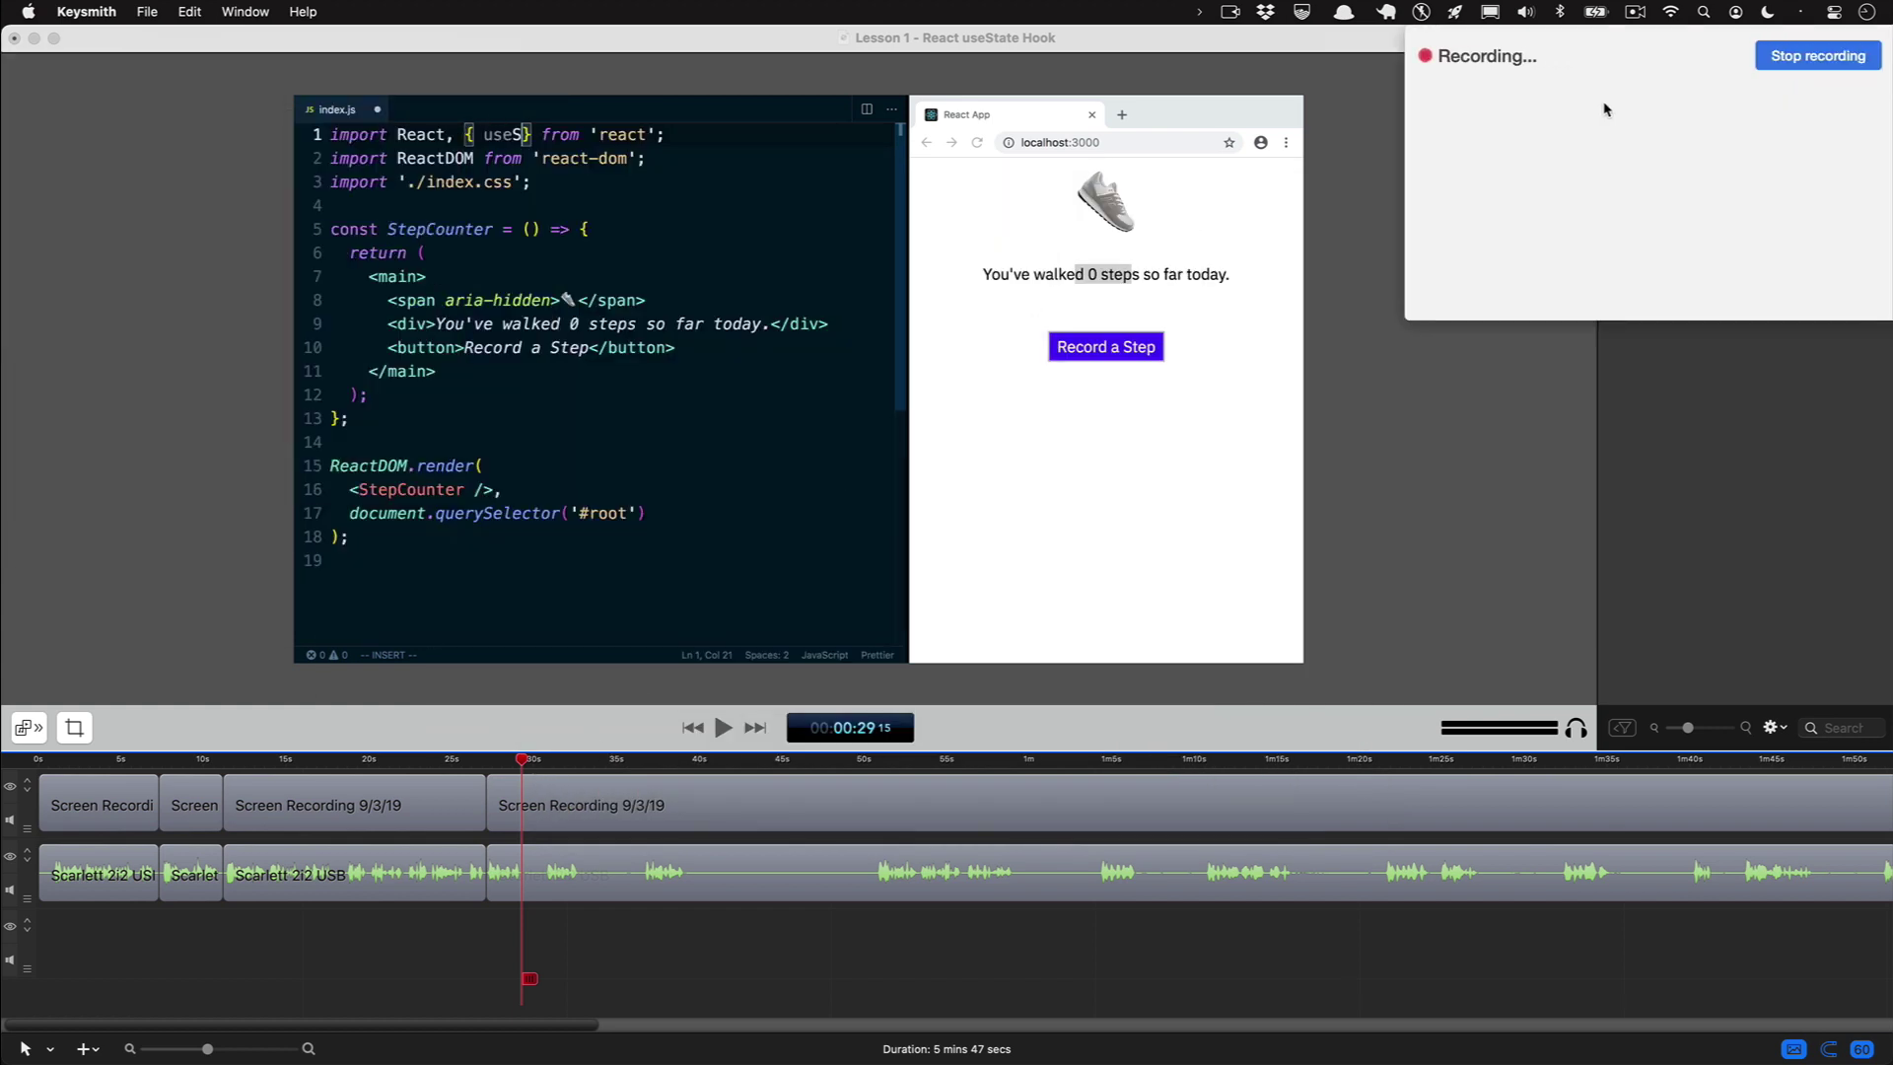
# - With the macro recording, switch to ScreenFlow, split both clips at about 29 seconds and ripple delete the silence up to 30.8 seconds
pyautogui.click(550, 729)
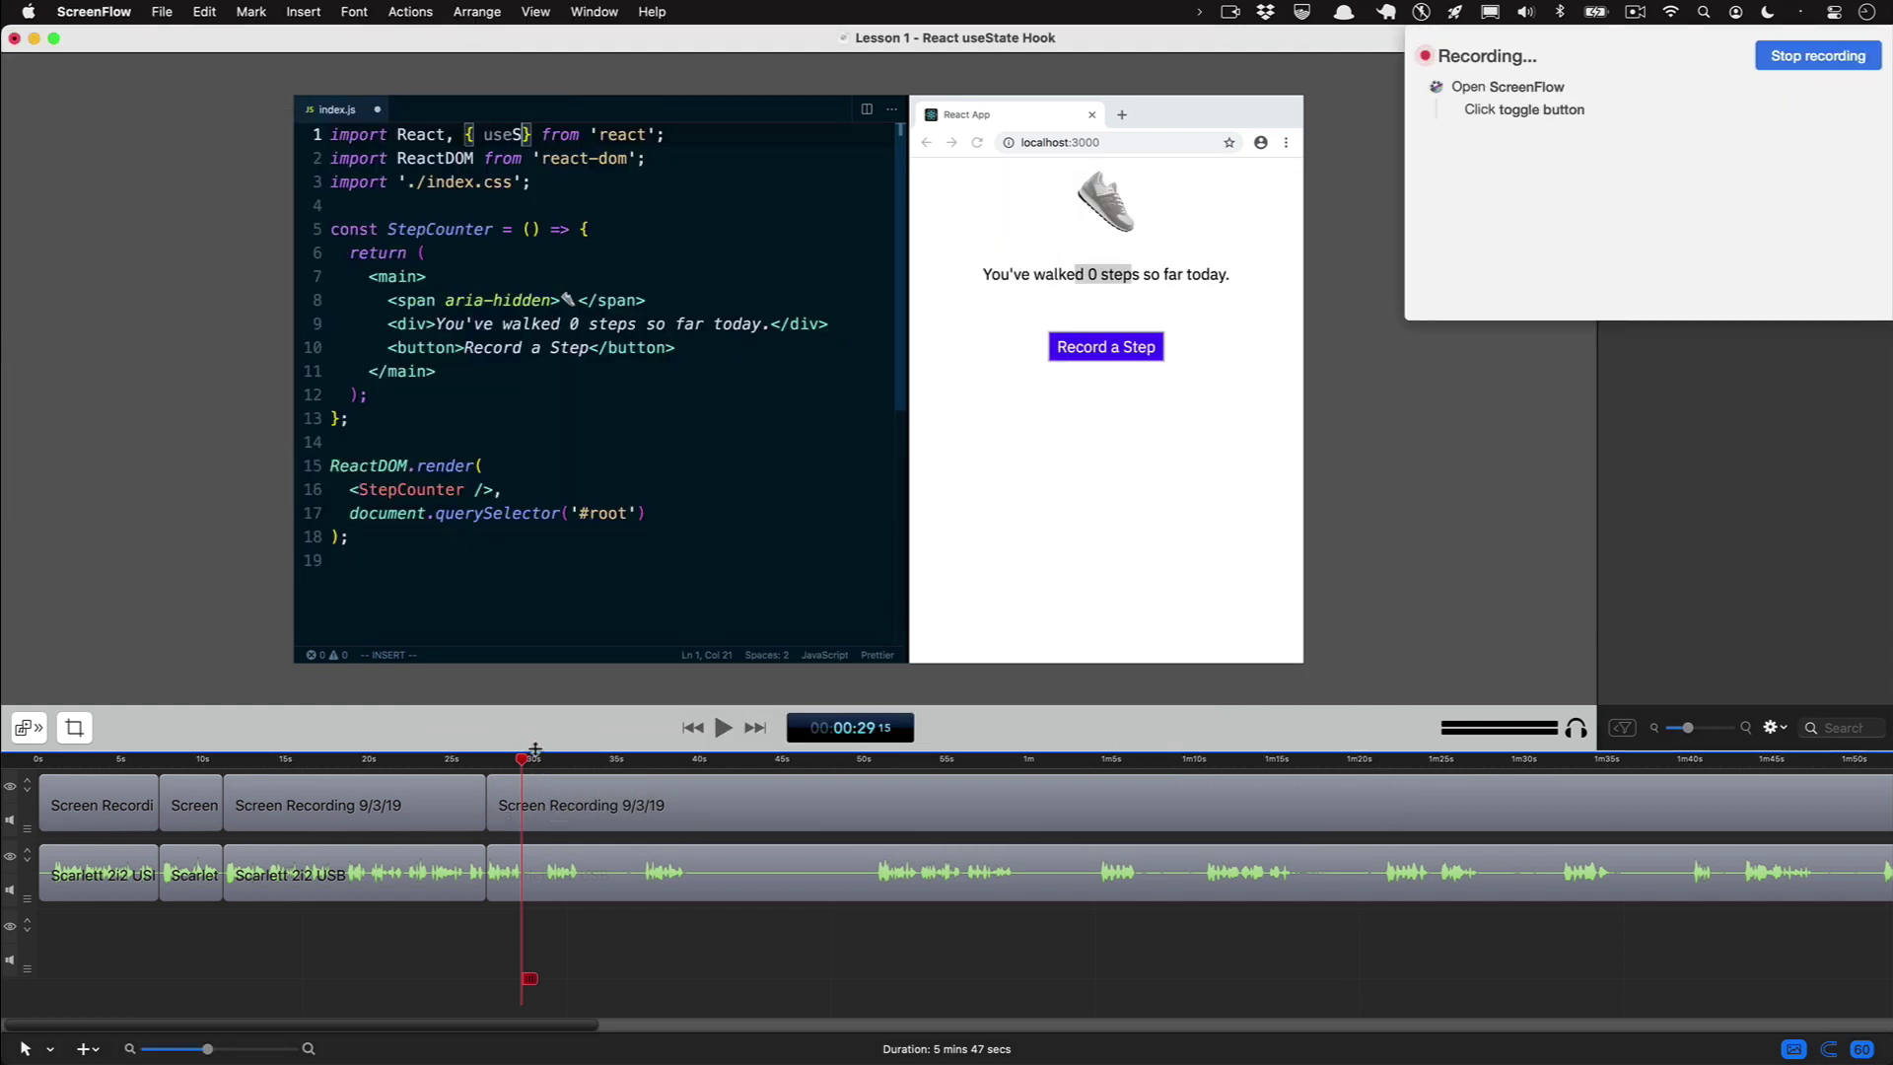
pyautogui.click(522, 760)
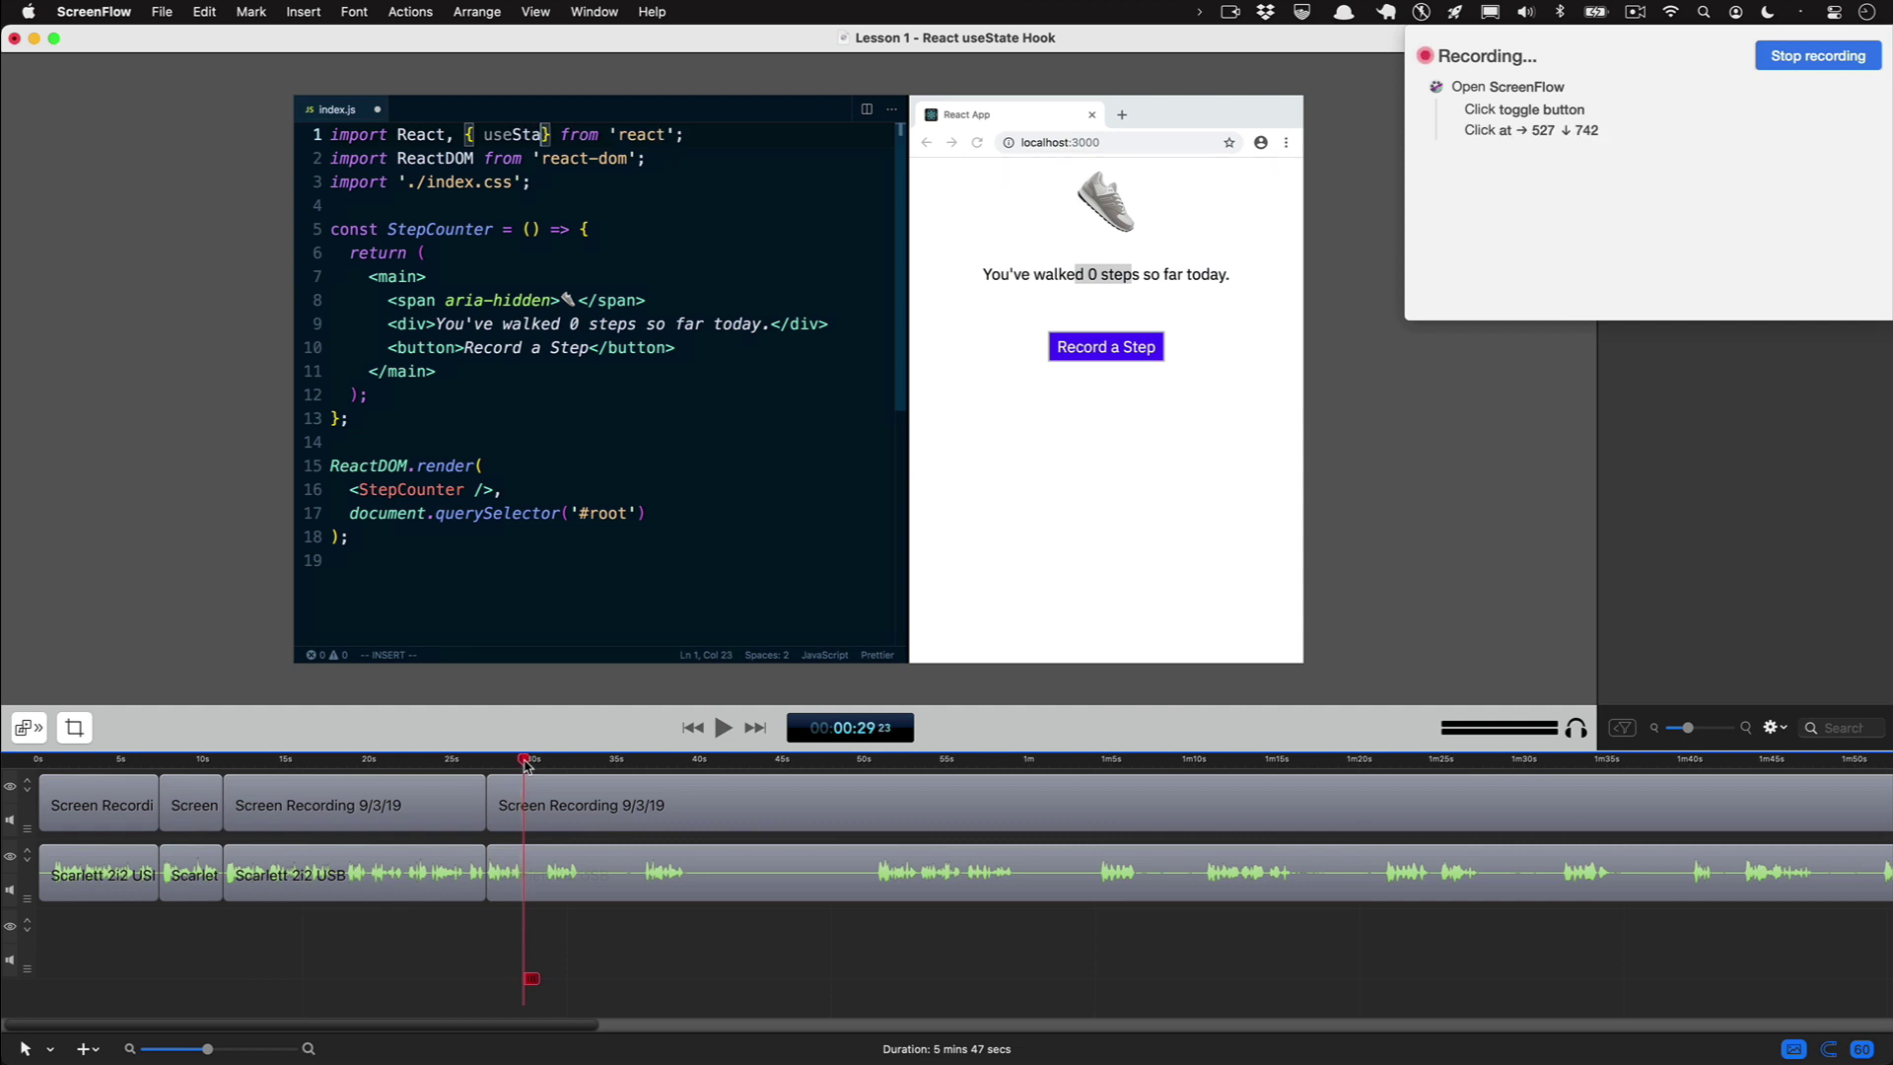
pyautogui.press('b')
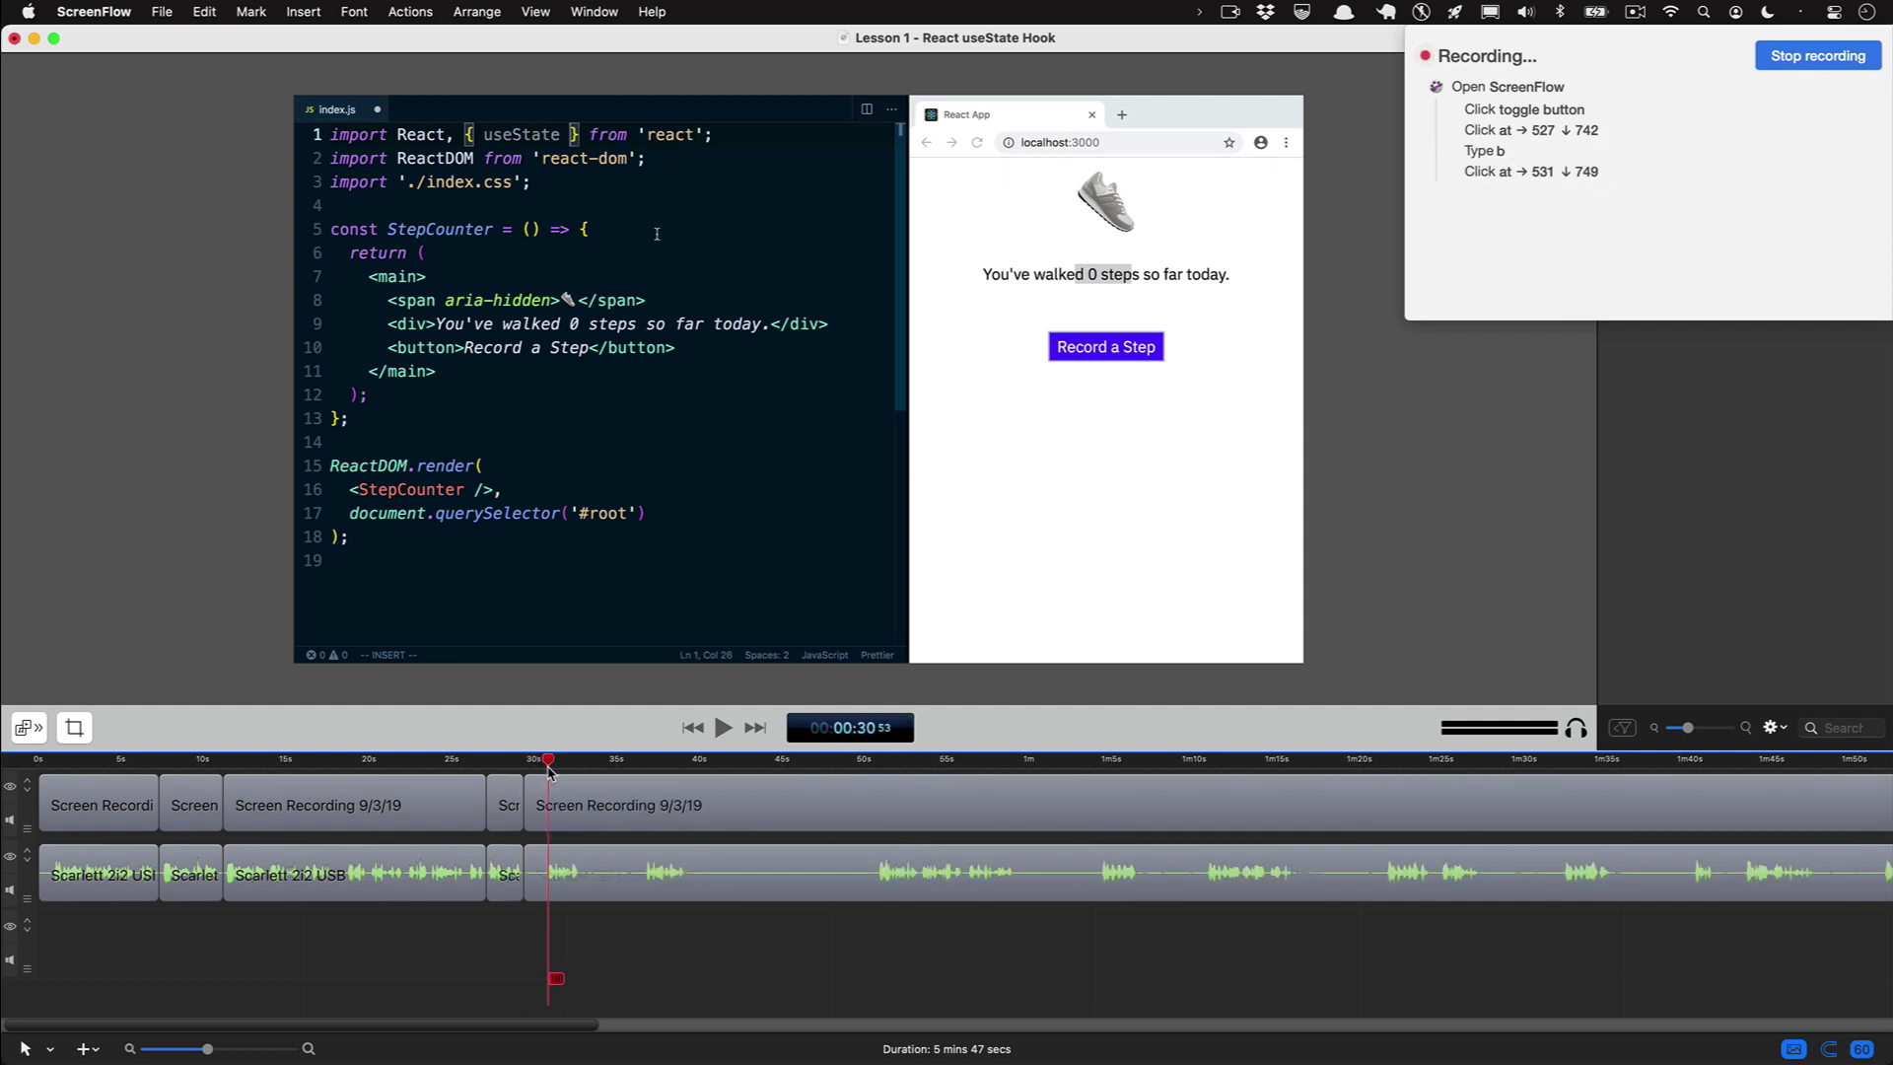
pyautogui.moveTo(549, 771); pyautogui.dragTo(547, 770)
pyautogui.press('o')
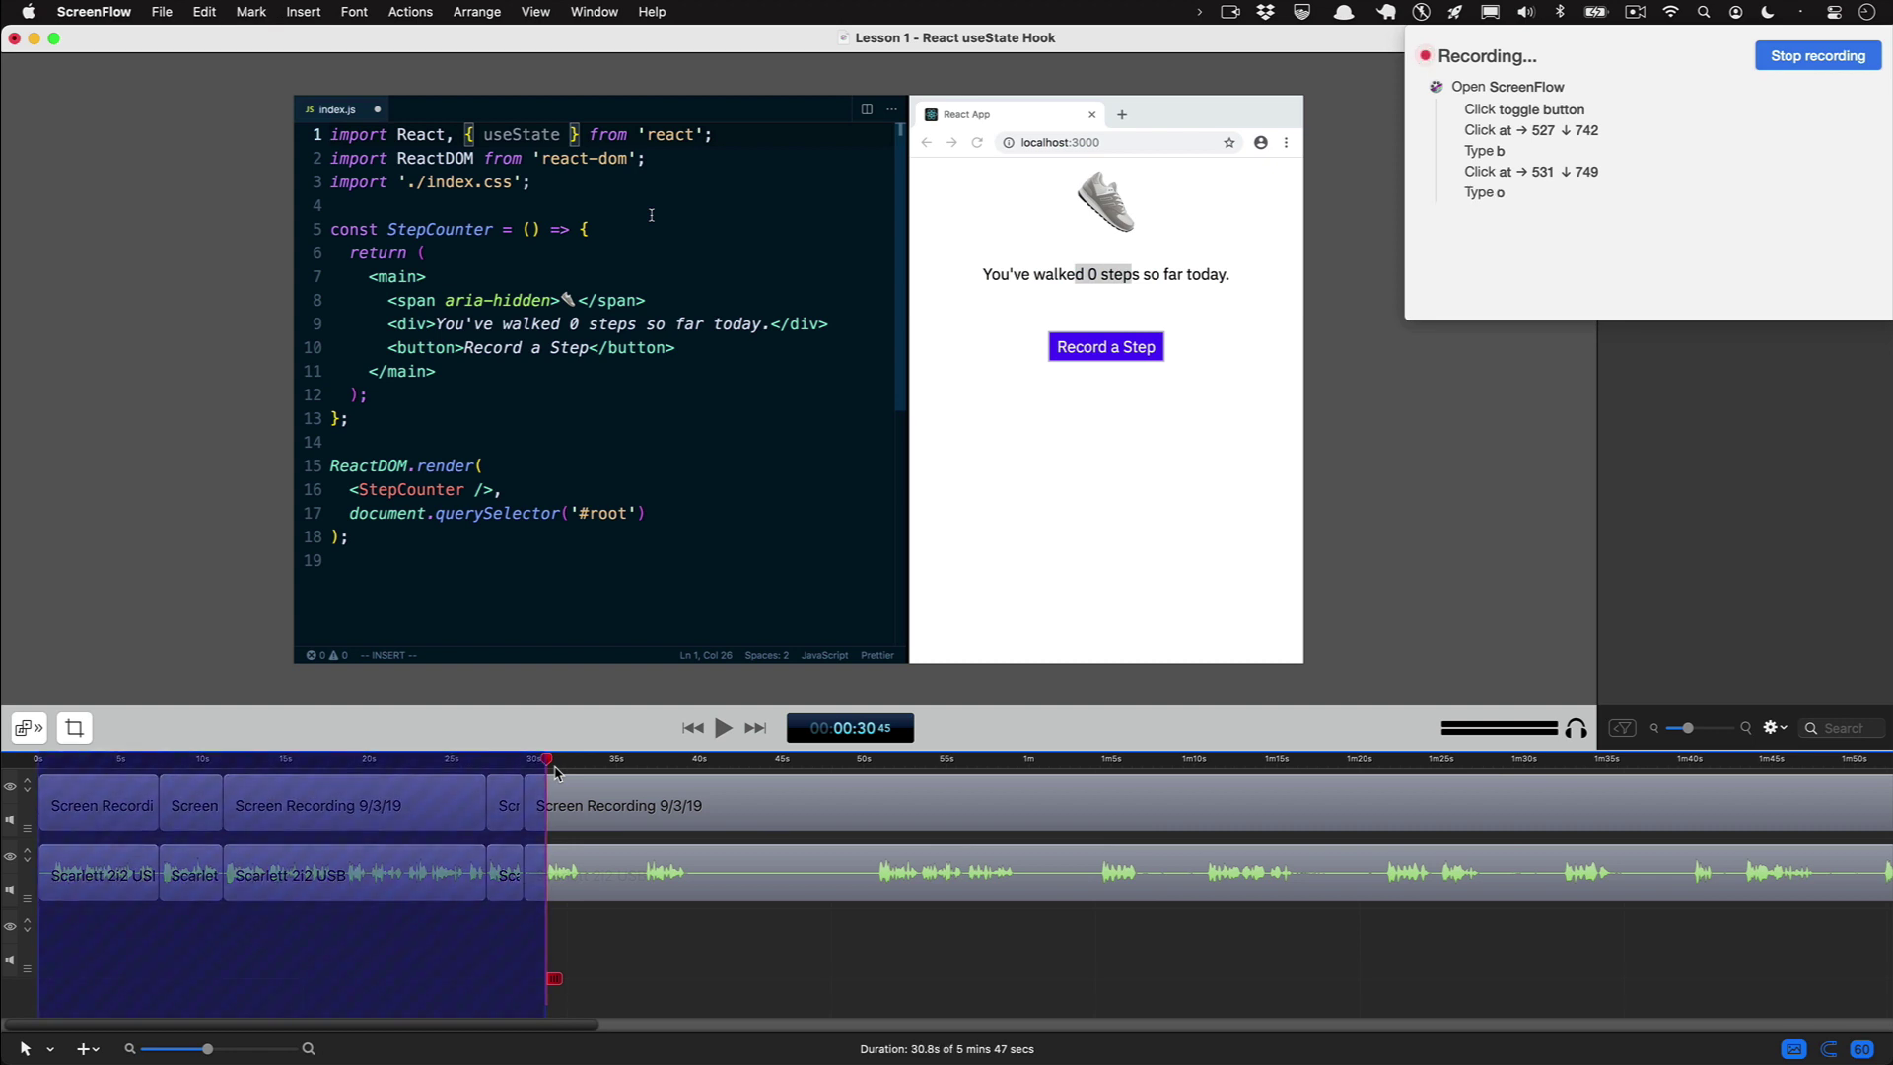
pyautogui.press(';')
pyautogui.press('i')
pyautogui.press('x')
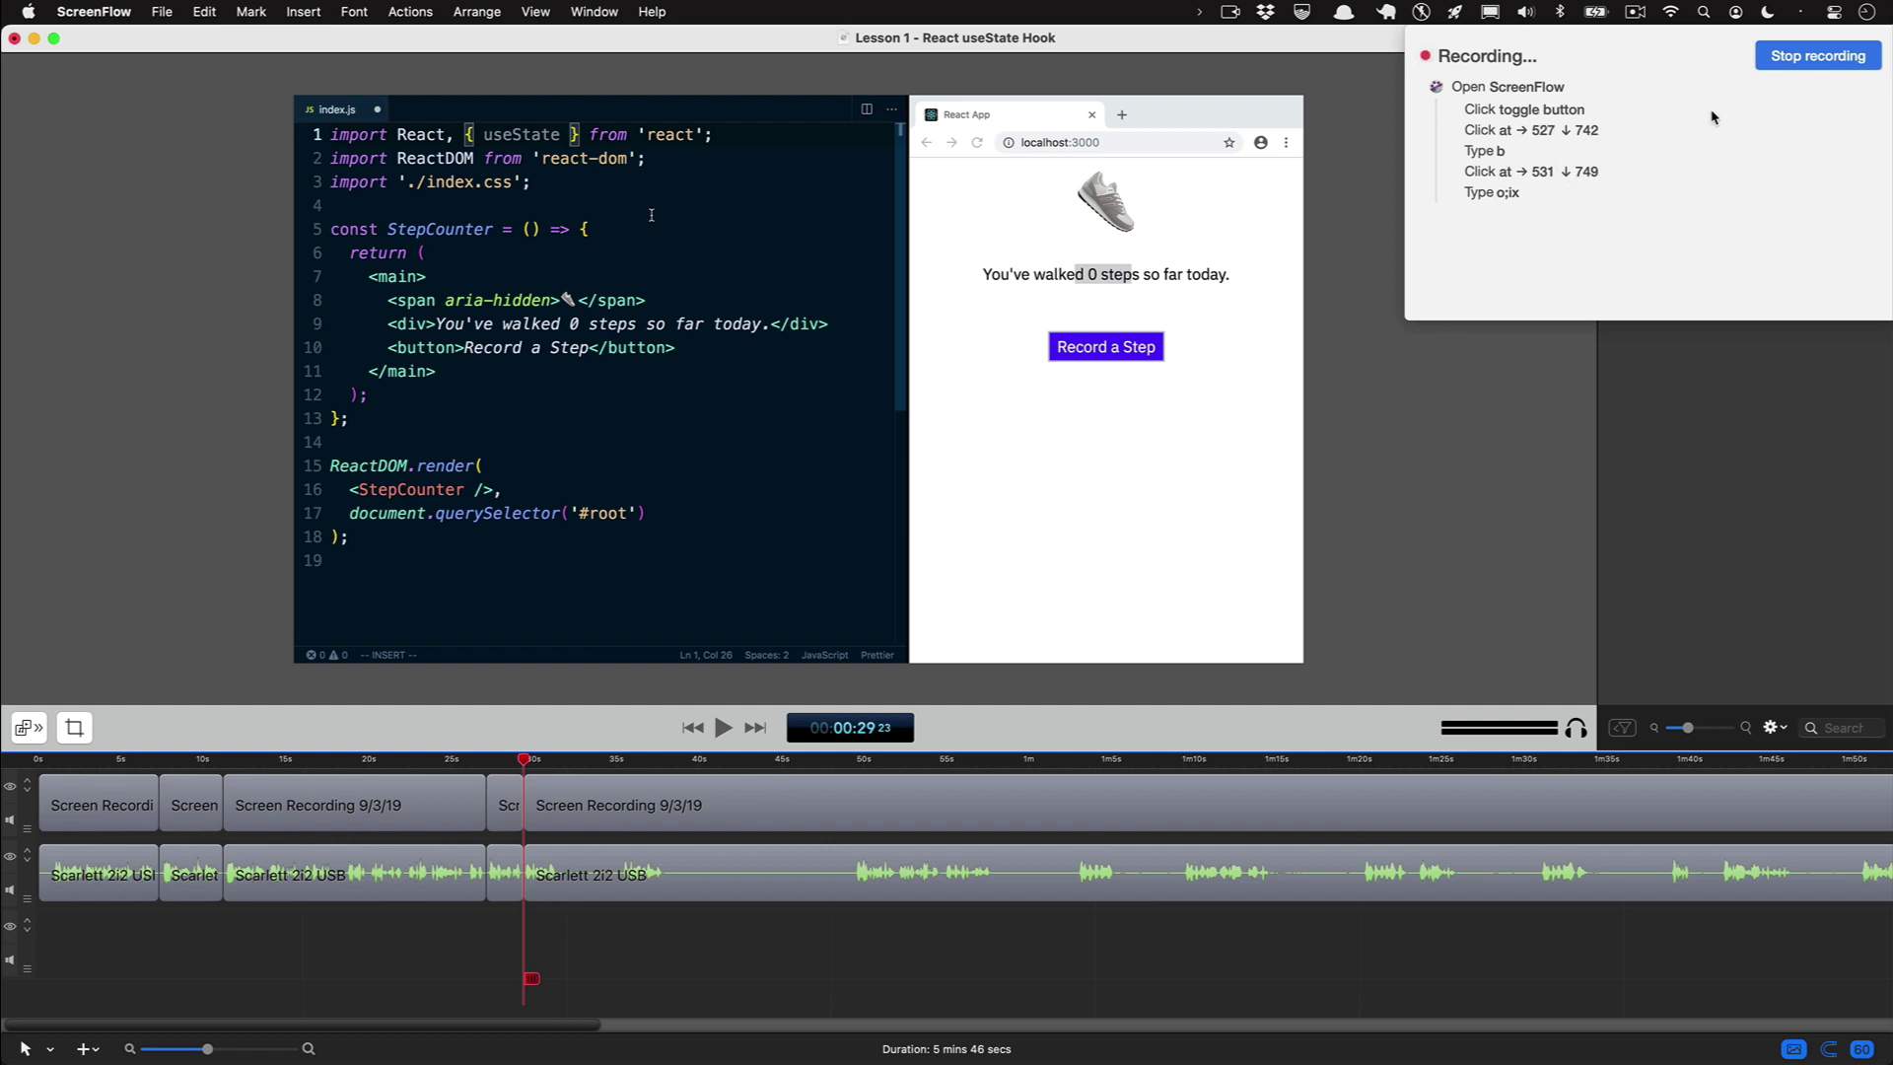
# - Stop recording and delete the toggle button, both coordinate click and Type b actions from the Untitled macro, keeping only Type o;ix
pyautogui.click(1801, 61)
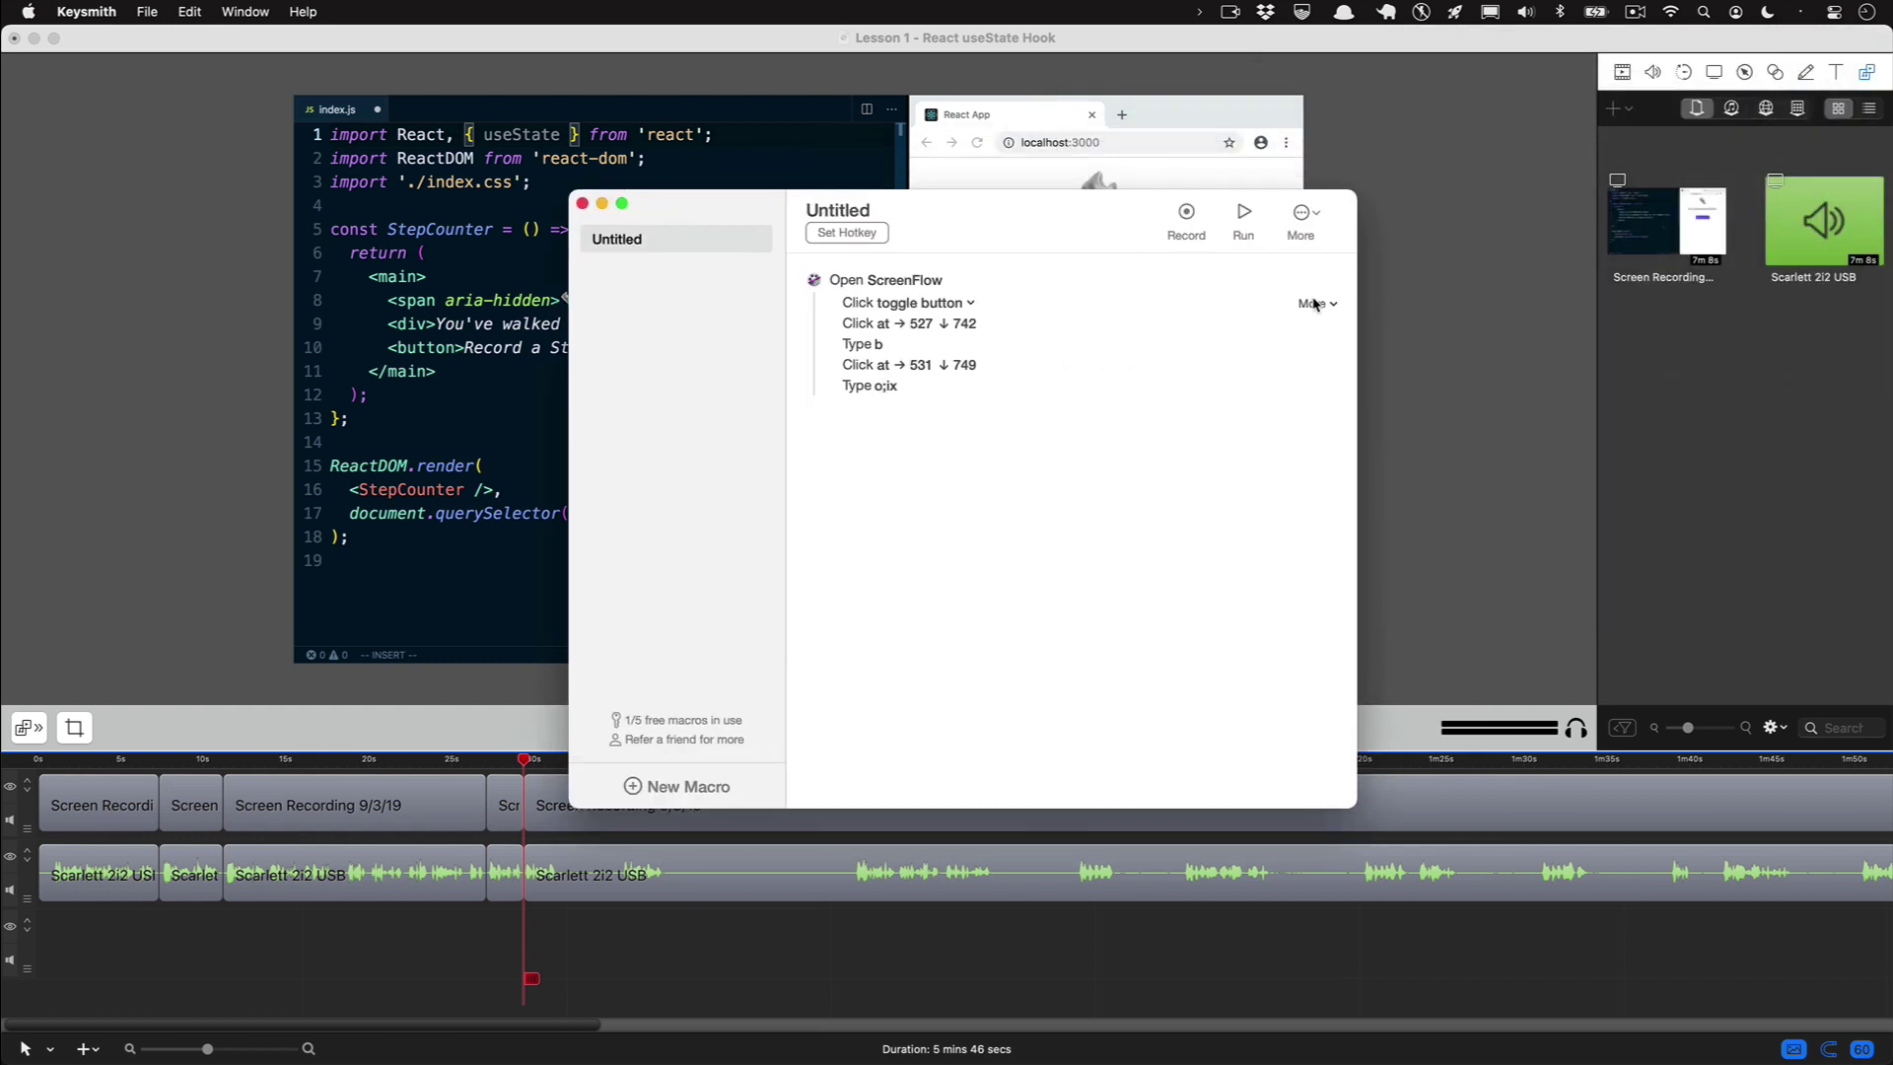
pyautogui.click(1317, 303)
pyautogui.click(1326, 328)
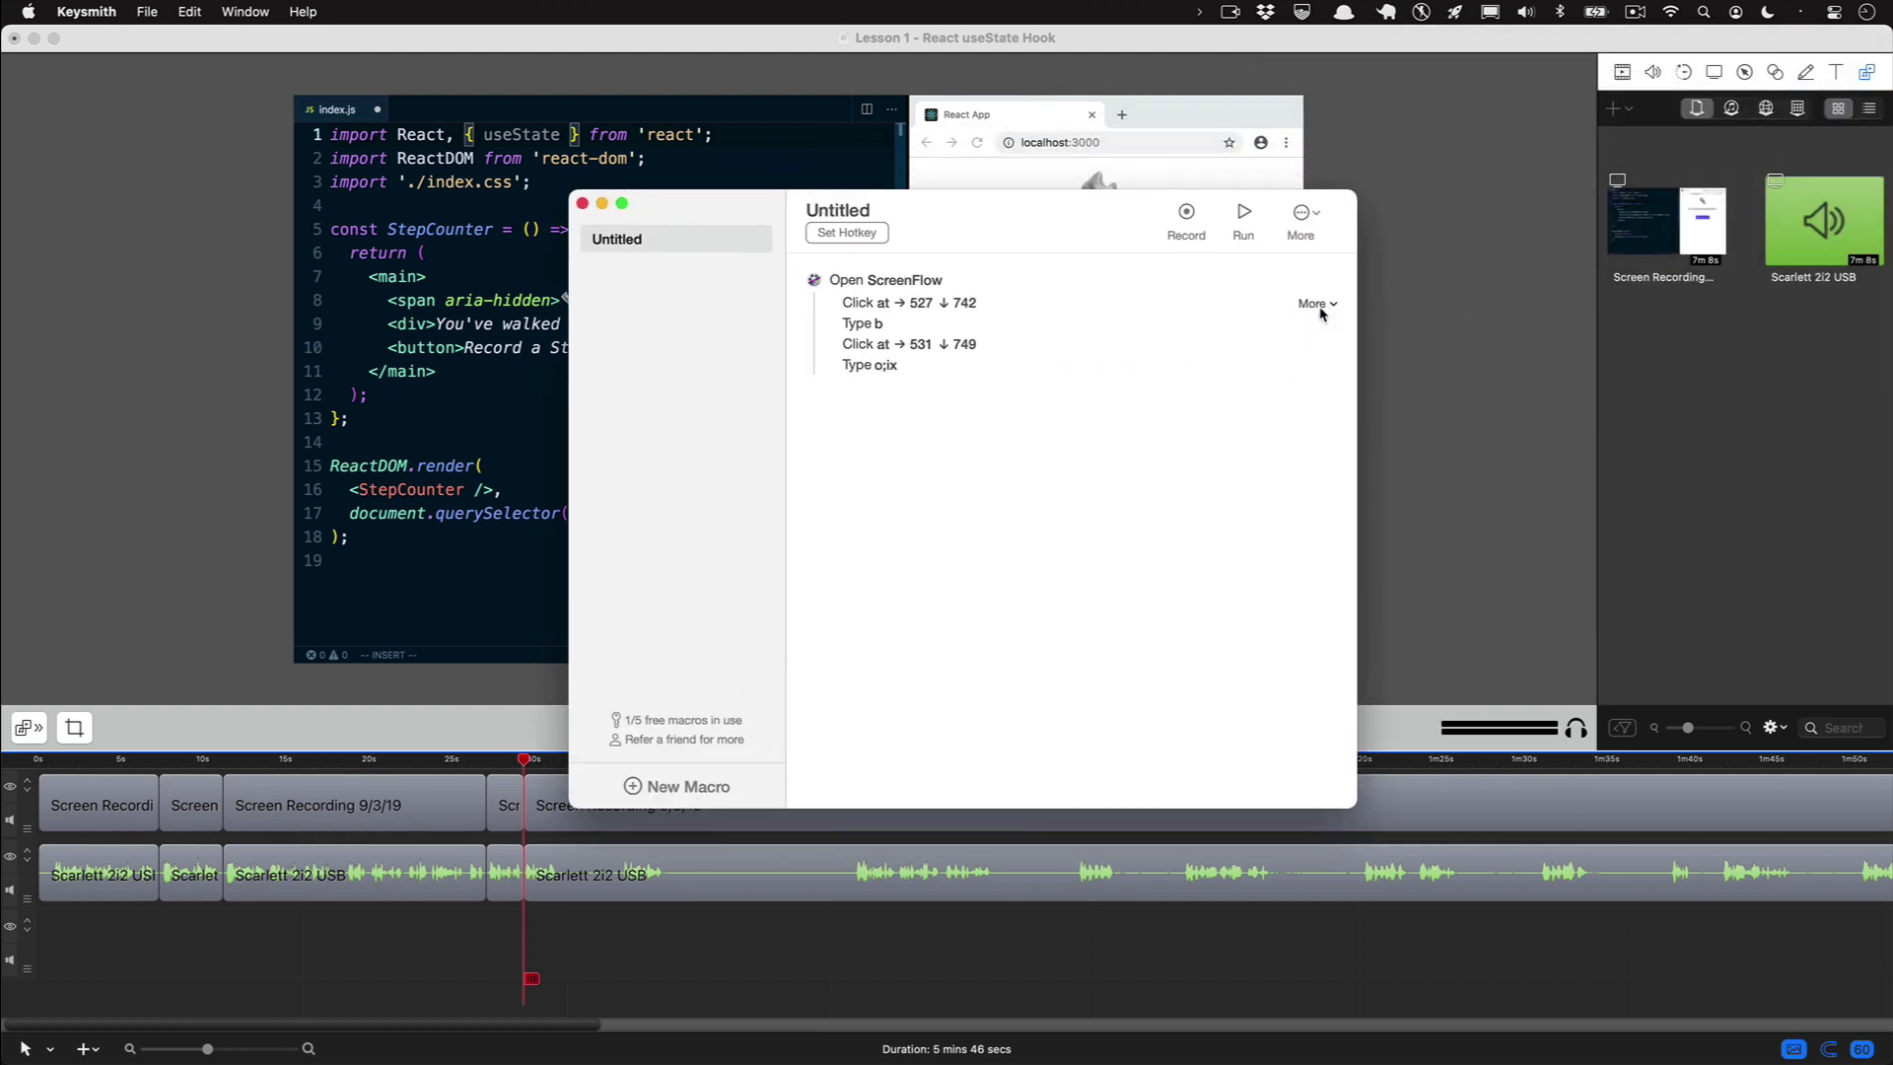
pyautogui.click(1321, 304)
pyautogui.click(1326, 328)
pyautogui.click(1316, 303)
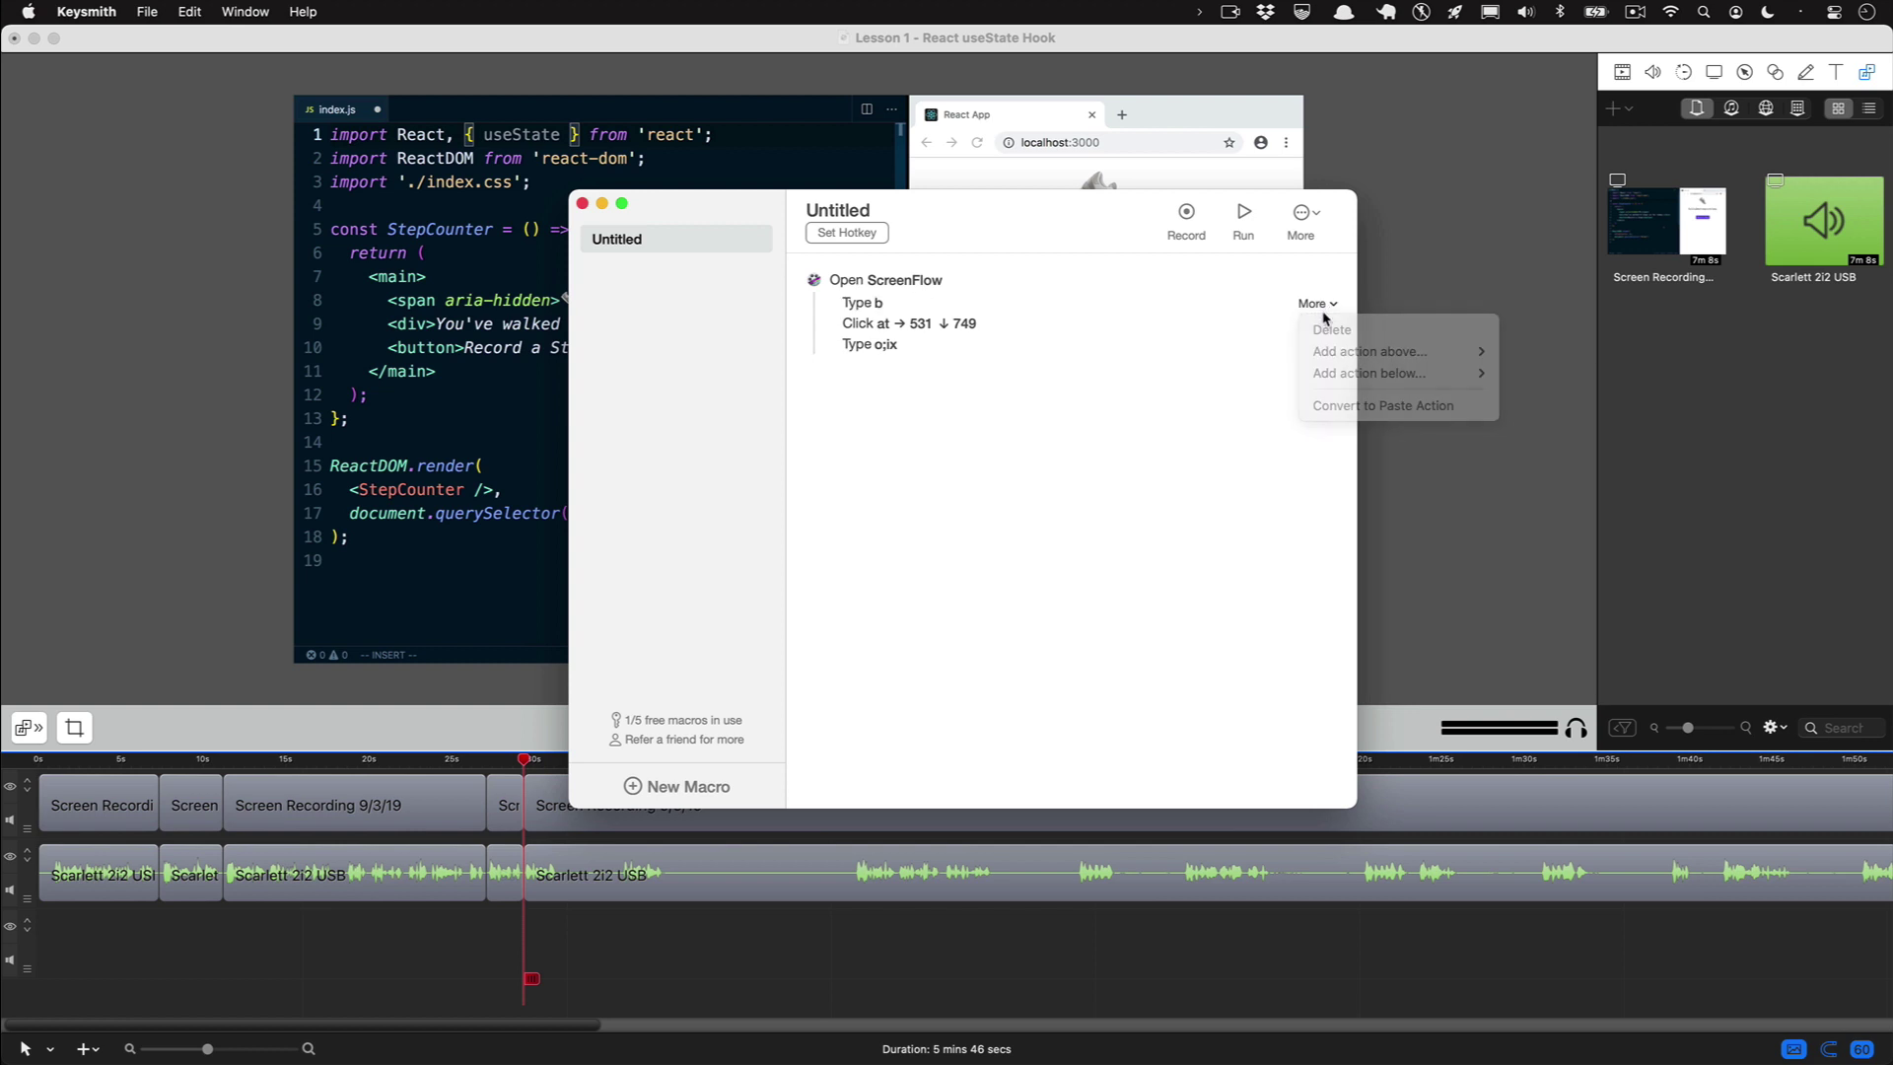
pyautogui.click(1321, 304)
pyautogui.click(1321, 304)
pyautogui.click(1326, 328)
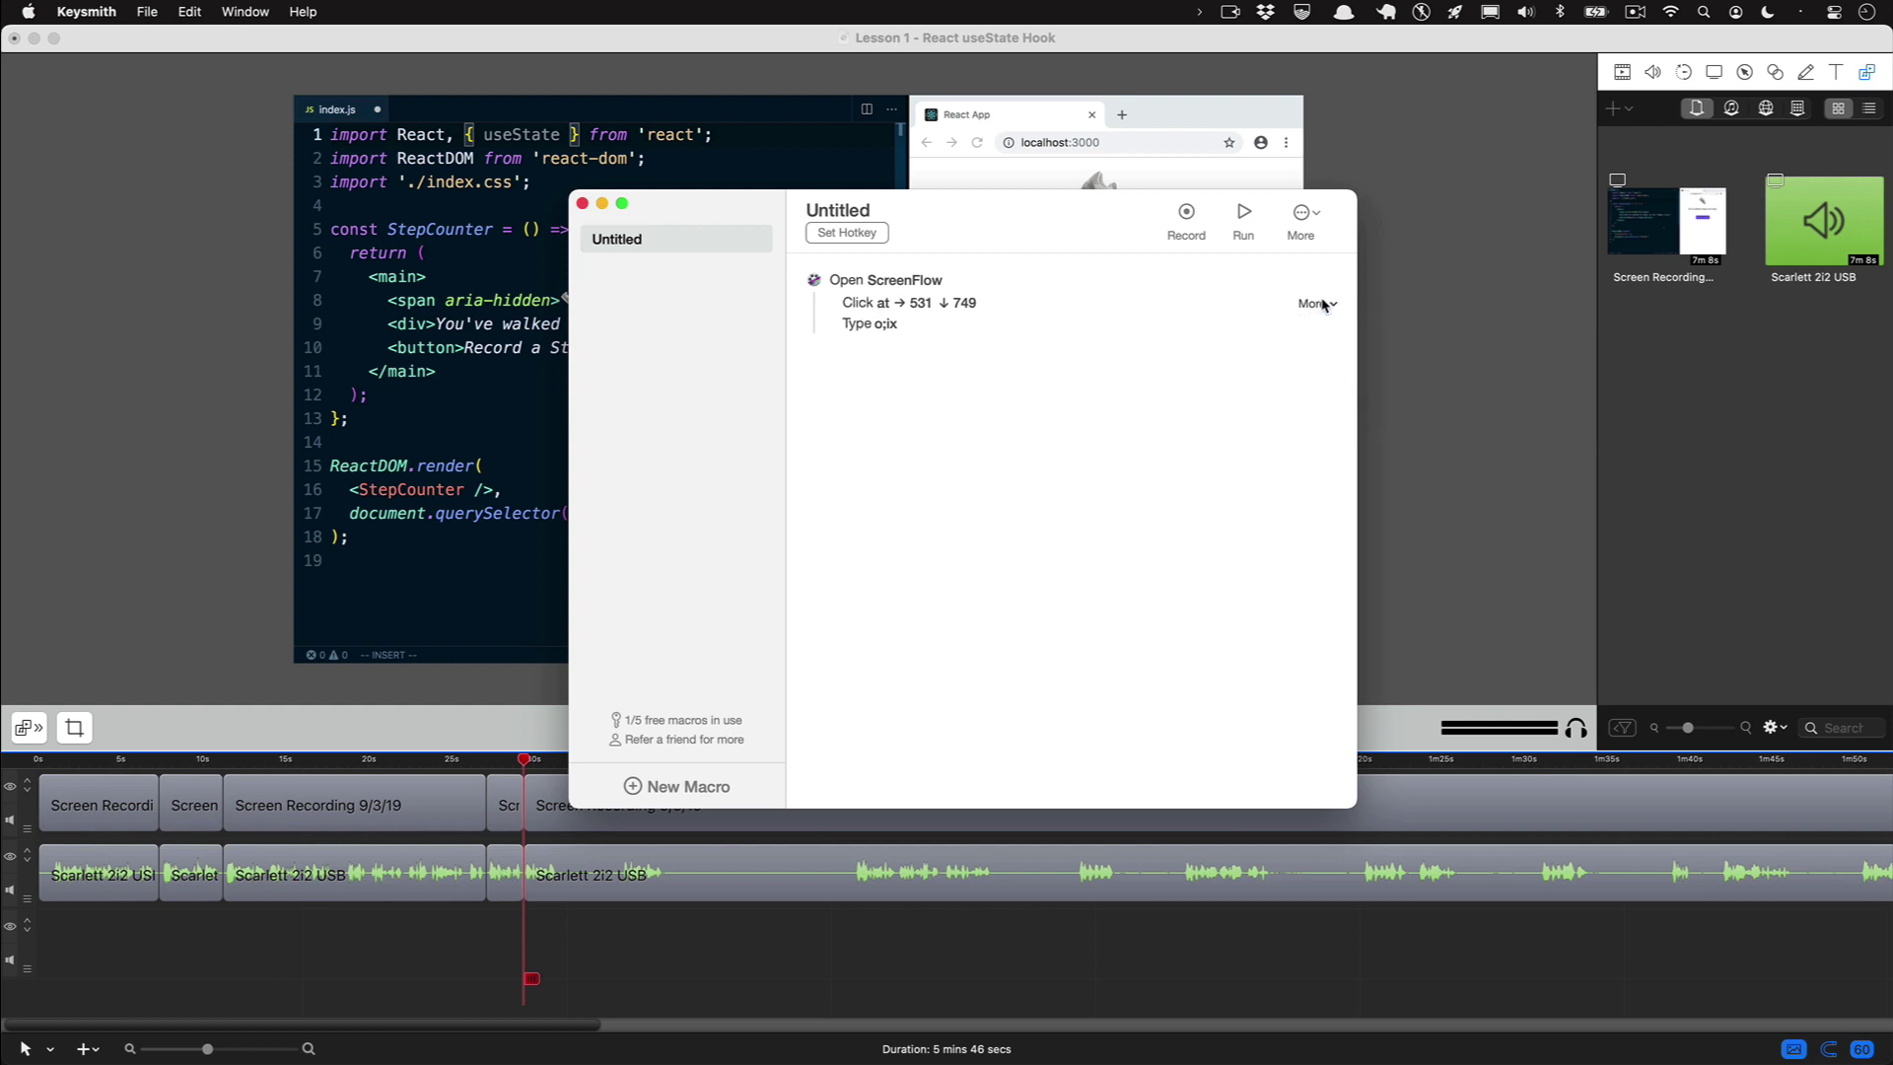
pyautogui.click(1319, 303)
pyautogui.click(1326, 331)
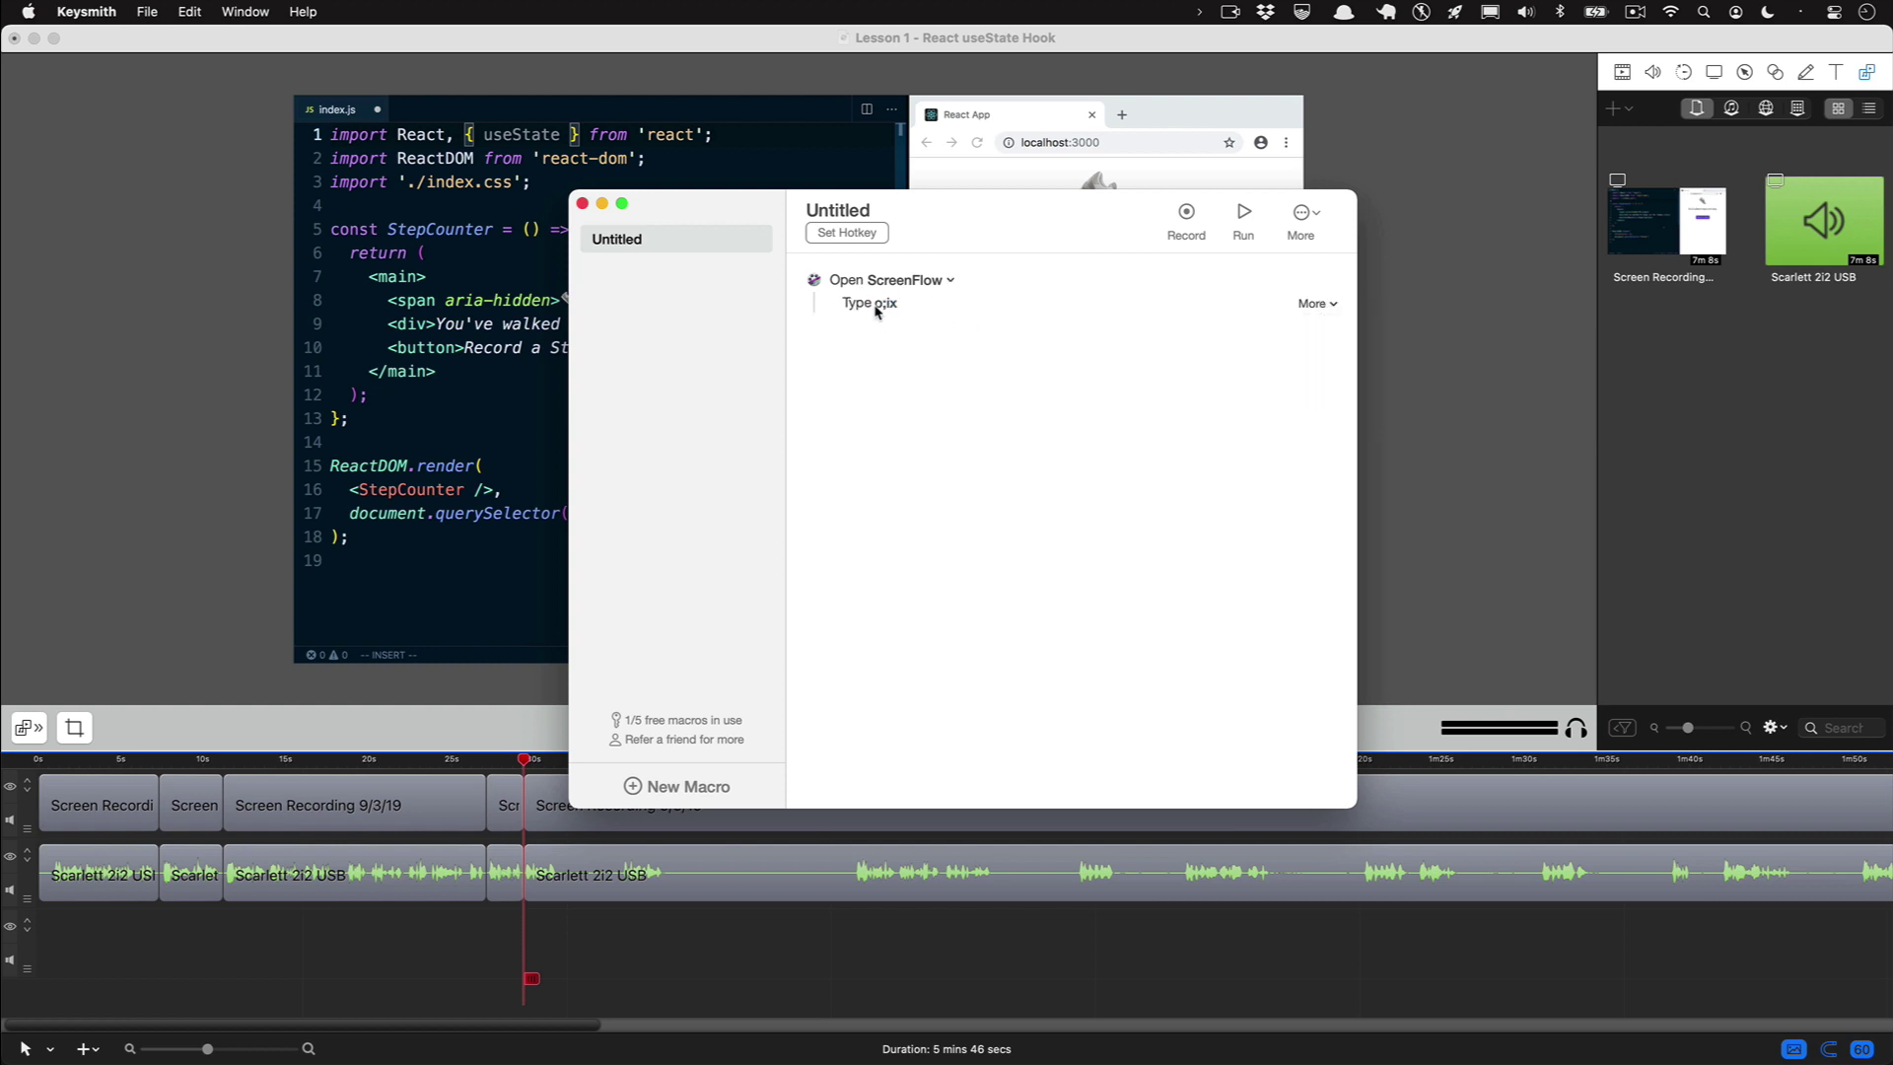
# - Assign the backtick as the Untitled macro's hotkey without modifiers and restrict it to ScreenFlow
pyautogui.click(845, 234)
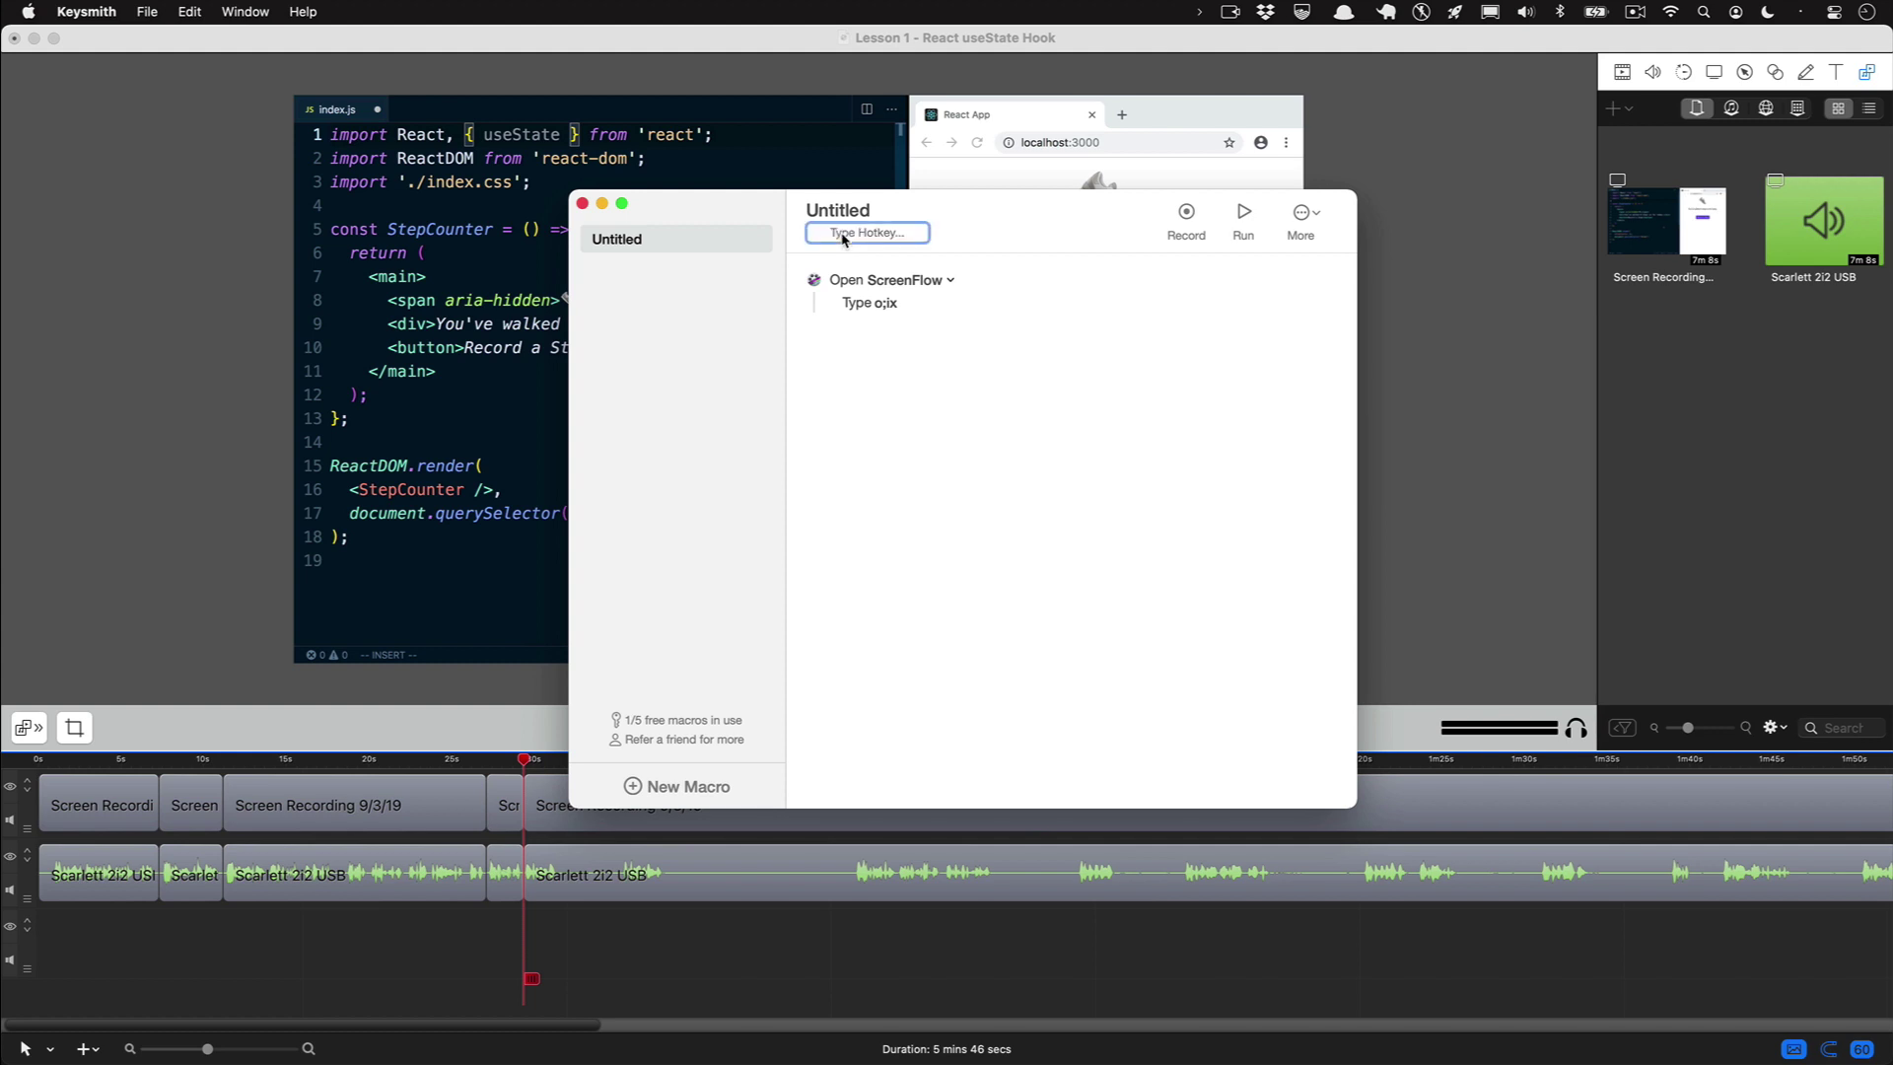
pyautogui.press('`')
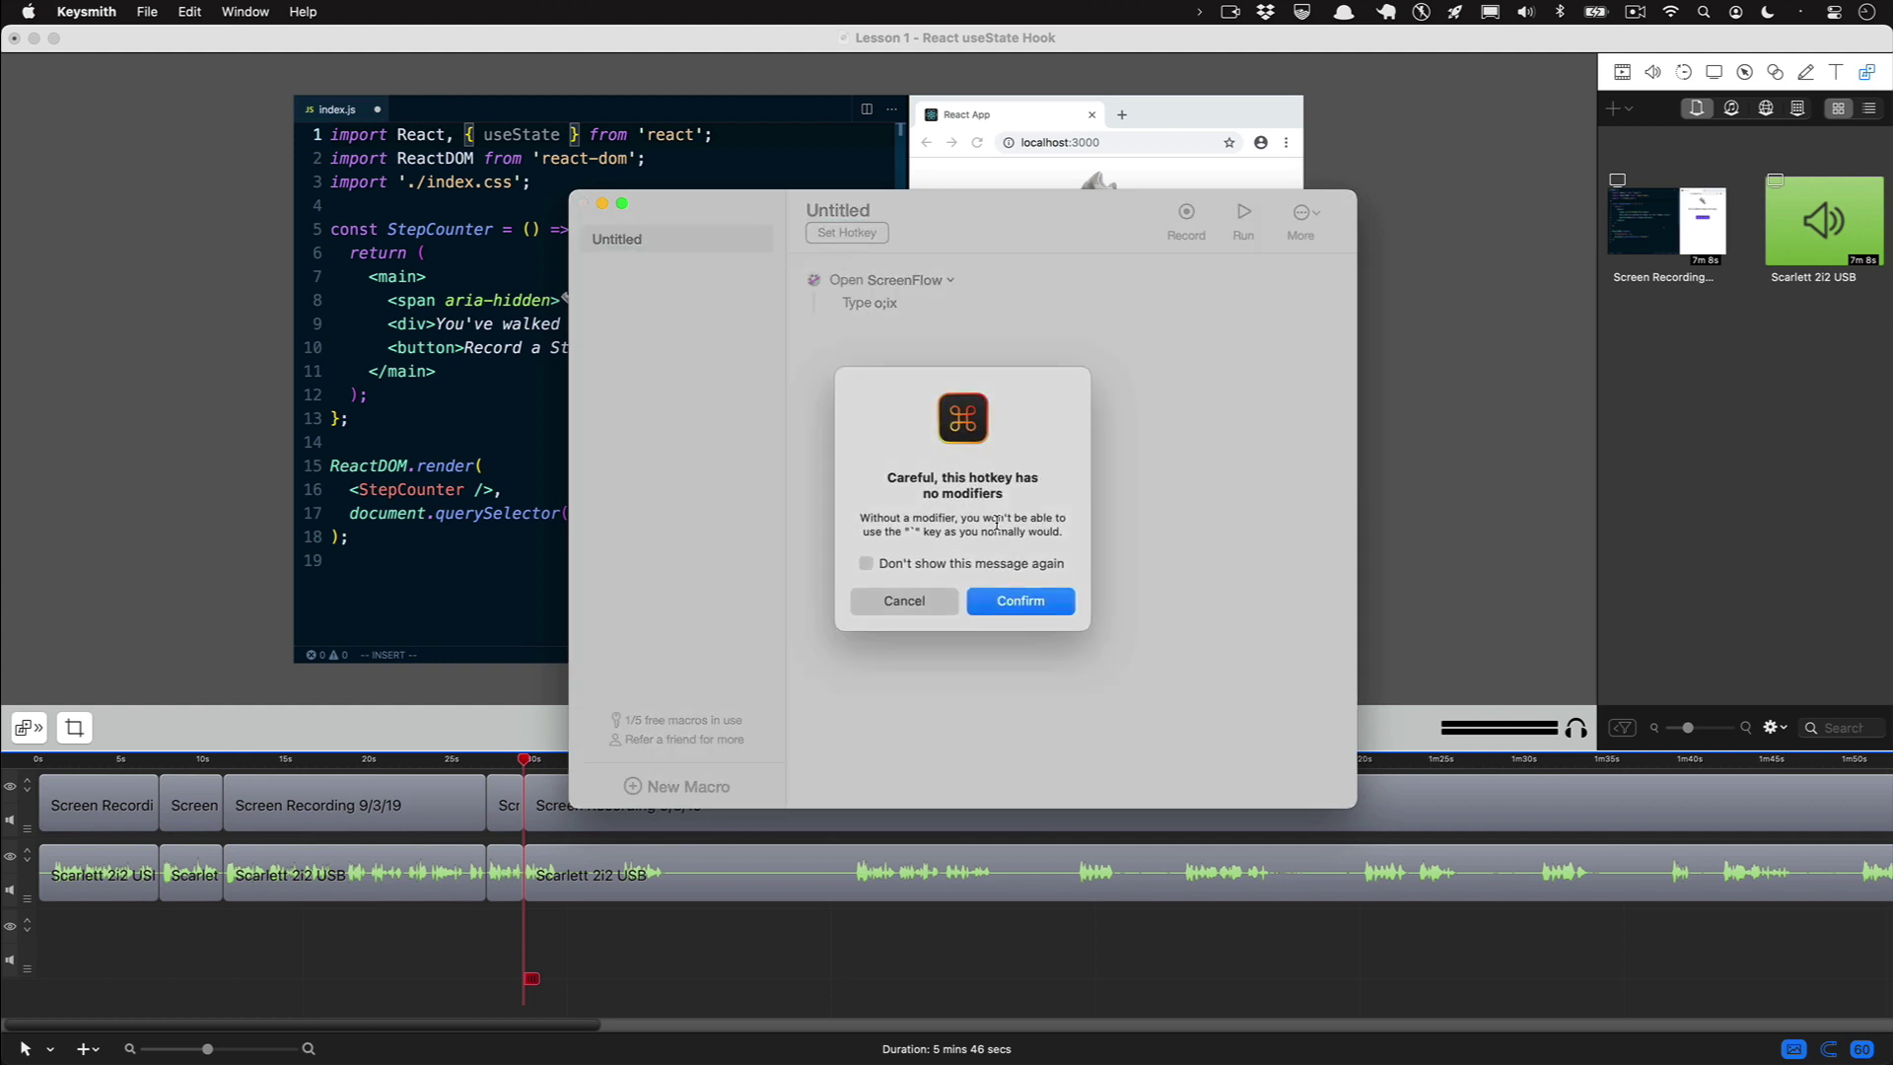
pyautogui.click(1020, 601)
pyautogui.click(857, 234)
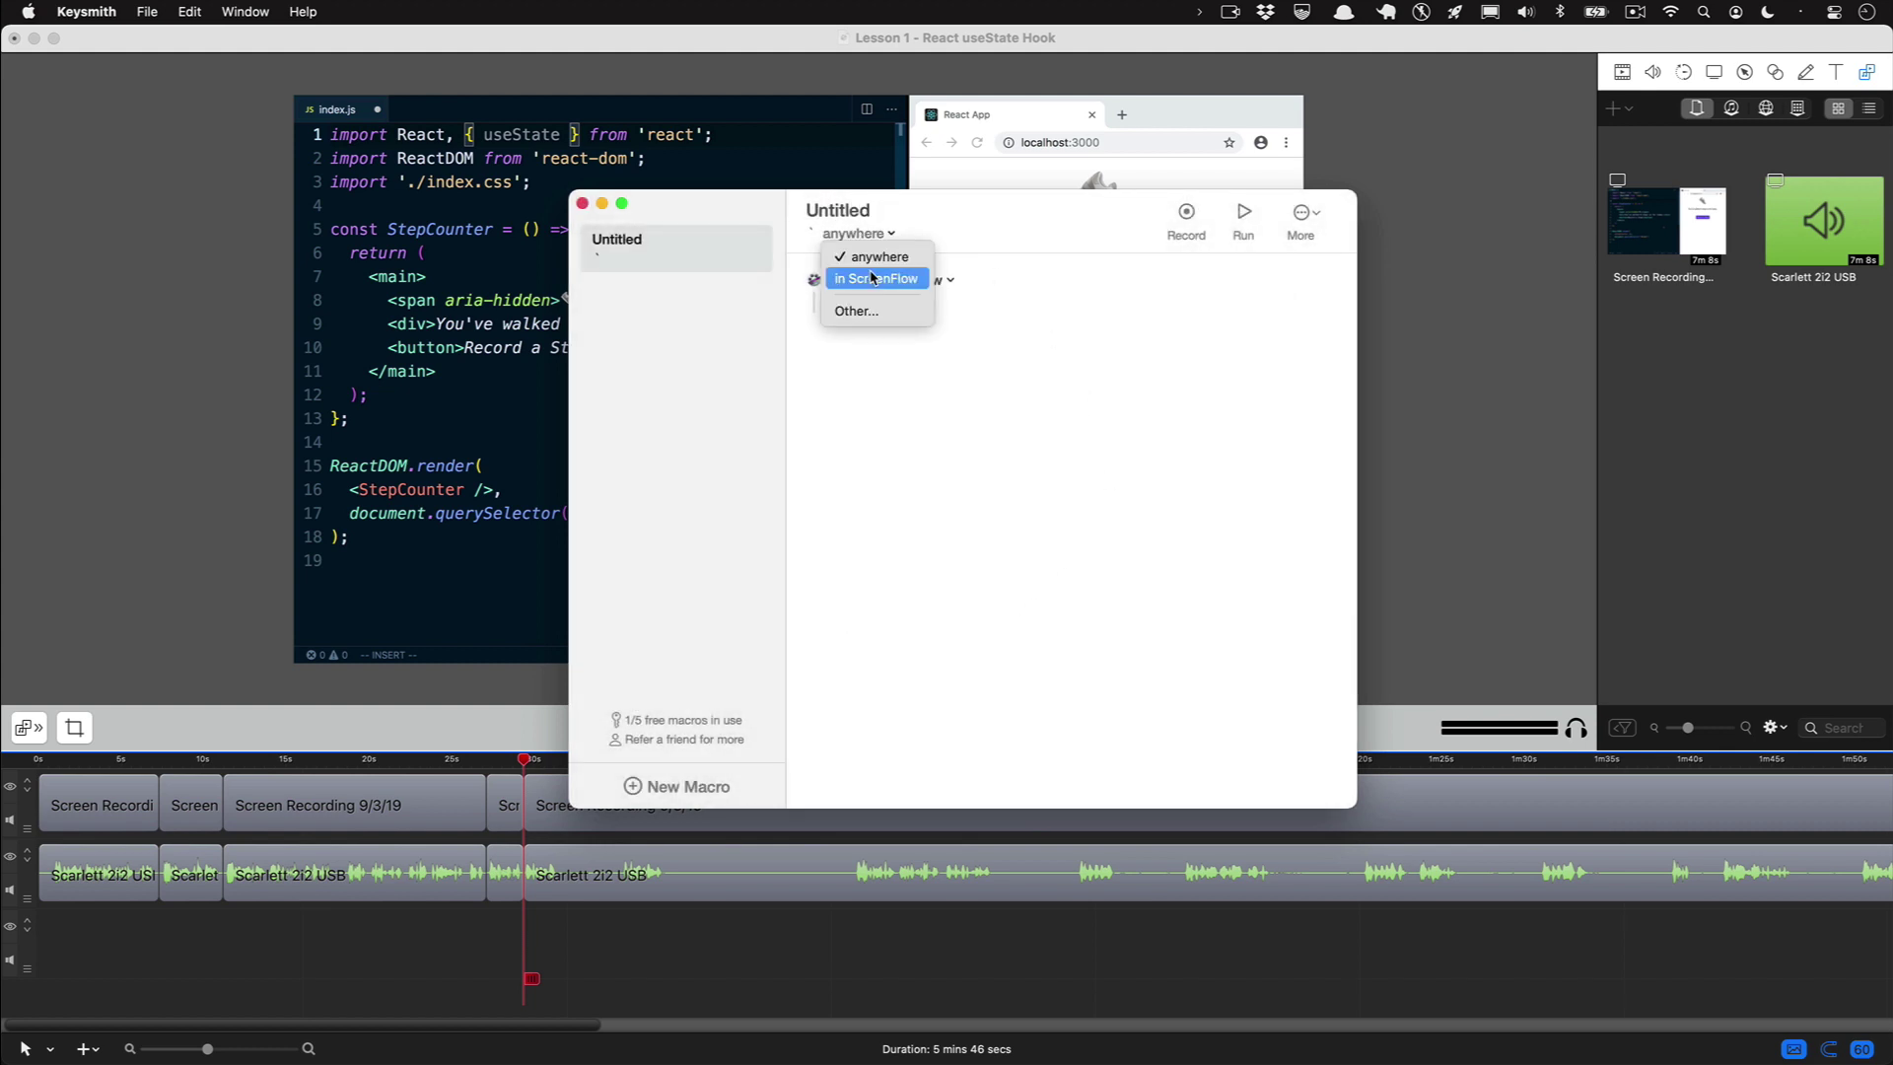
pyautogui.click(873, 279)
# - Rename the Untitled macro as Ripple Delete Backward
pyautogui.doubleClick(858, 212)
pyautogui.write('R')
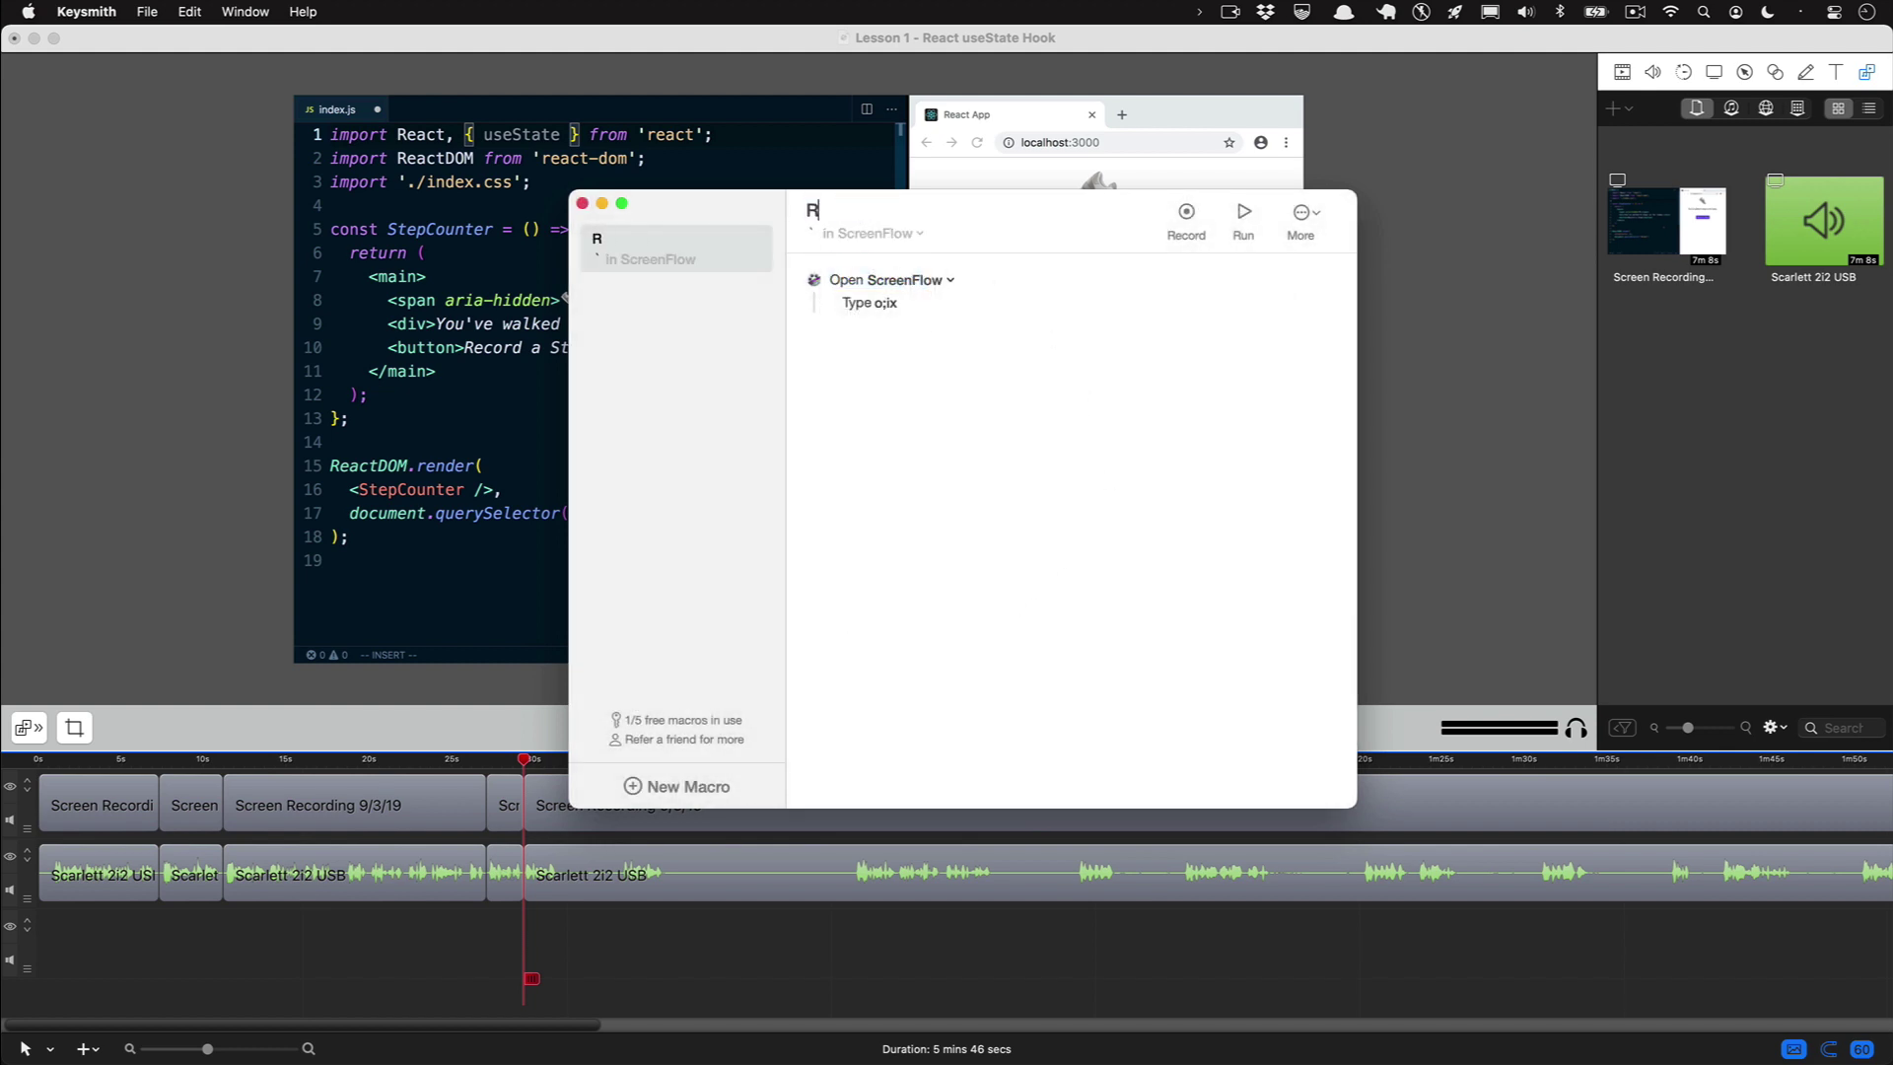
pyautogui.write('ipple Delete Backward')
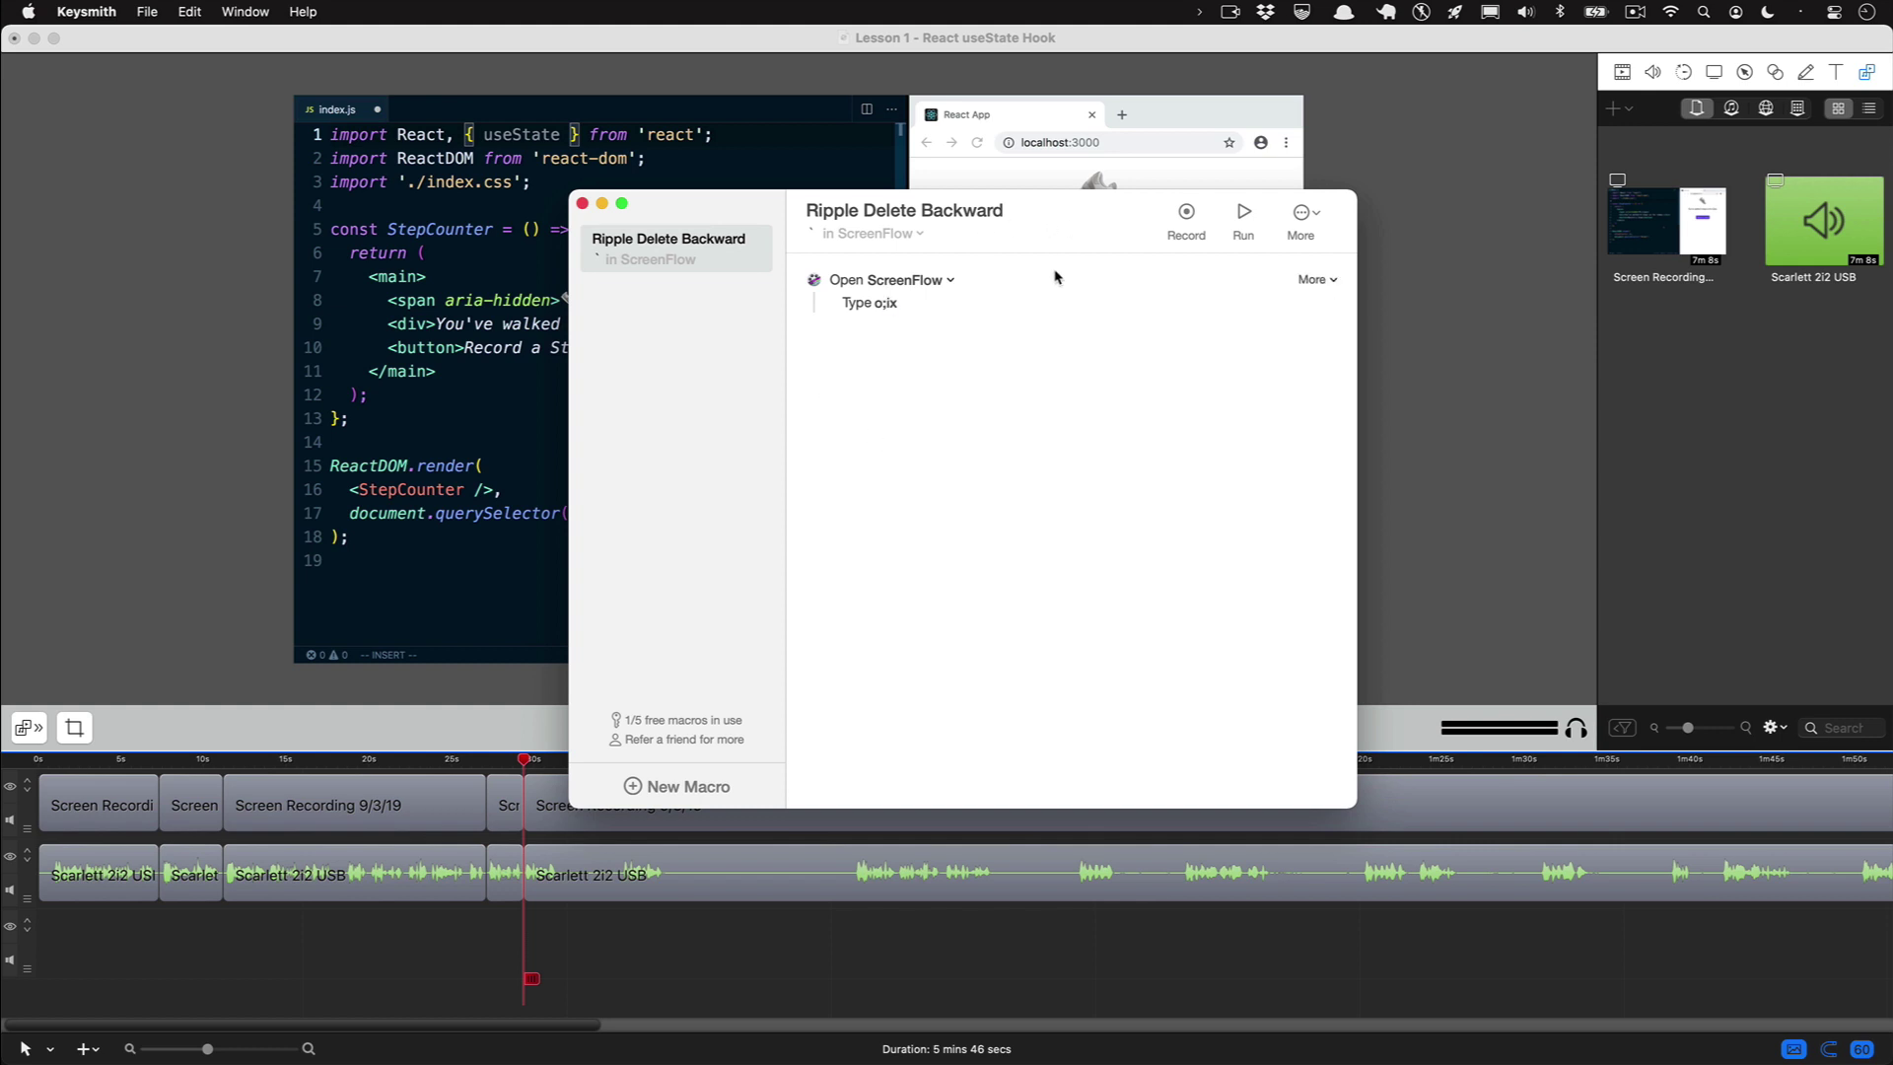
# - Switch to ScreenFlow, try the macro with the playhead at about 35 seconds, and clear the media search
pyautogui.click(537, 734)
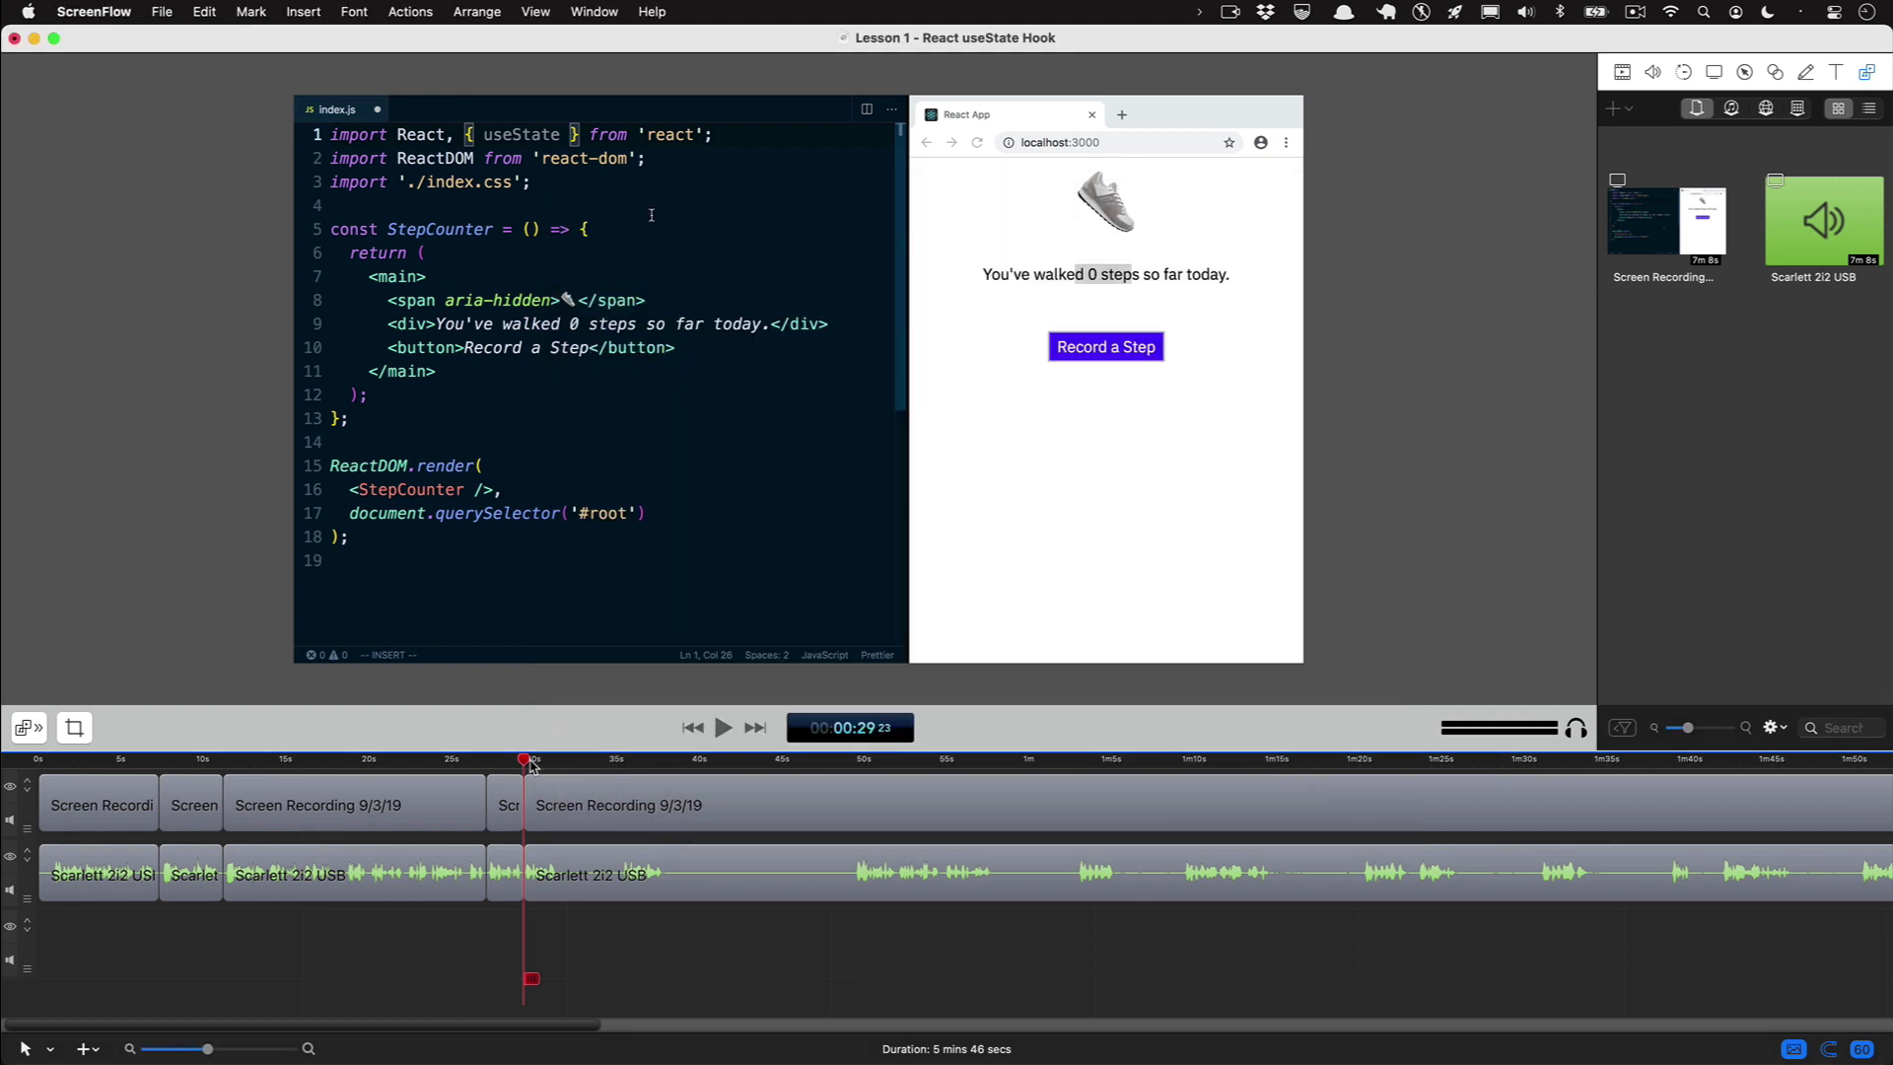
pyautogui.moveTo(524, 759); pyautogui.dragTo(619, 778)
pyautogui.moveTo(590, 885)
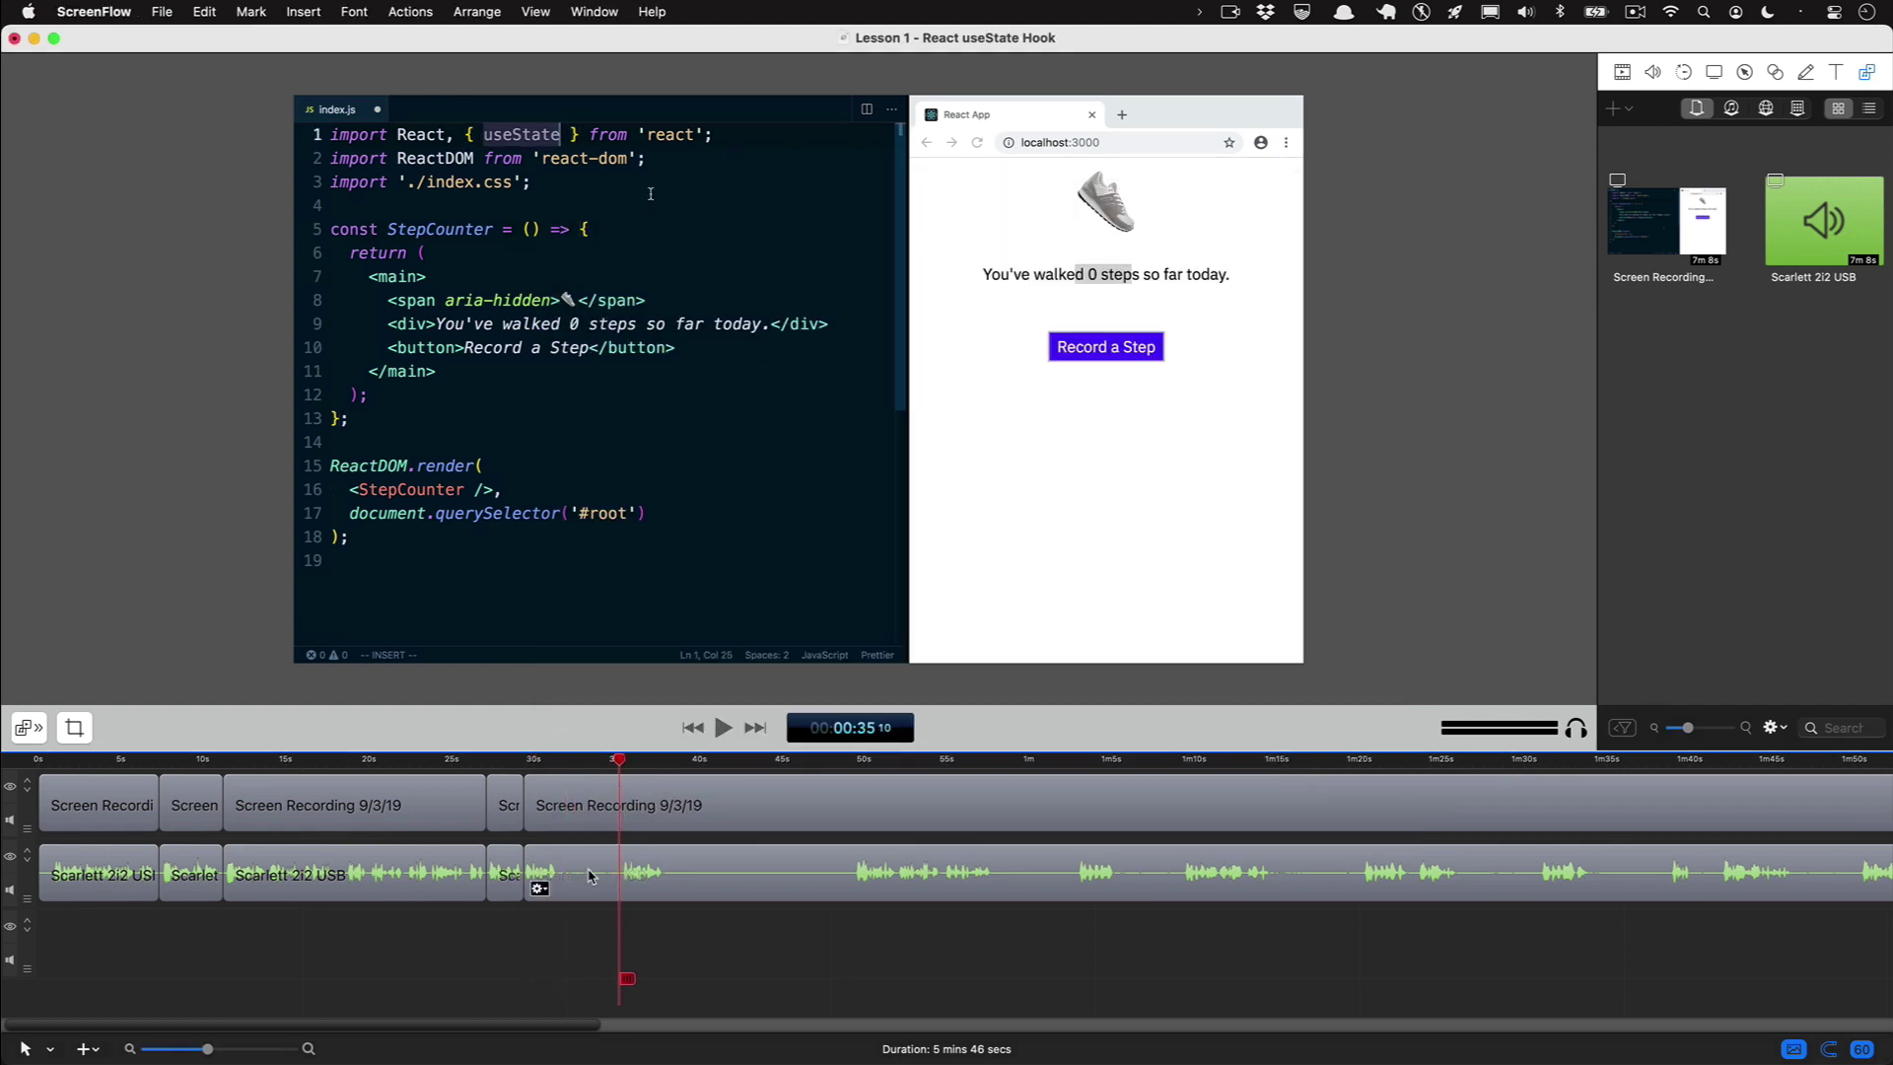
pyautogui.press('super+f')
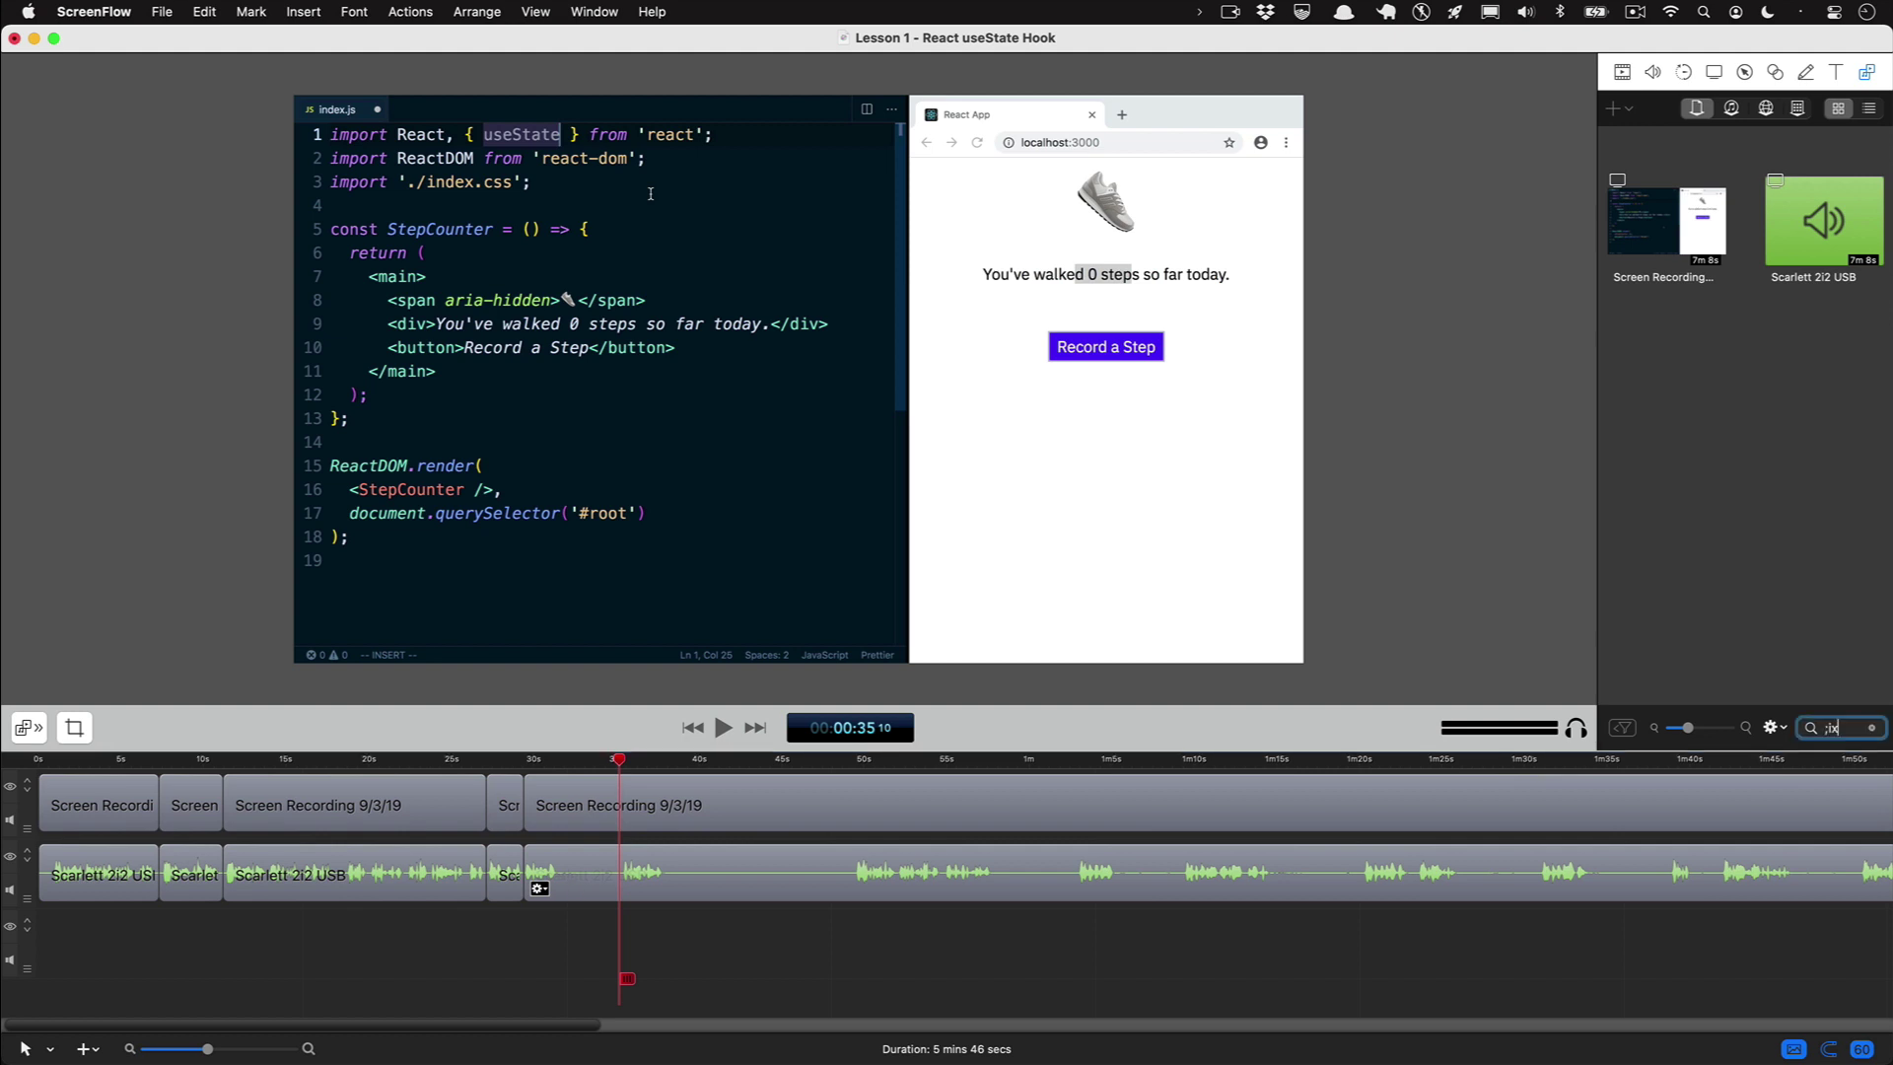
pyautogui.write(';ix')
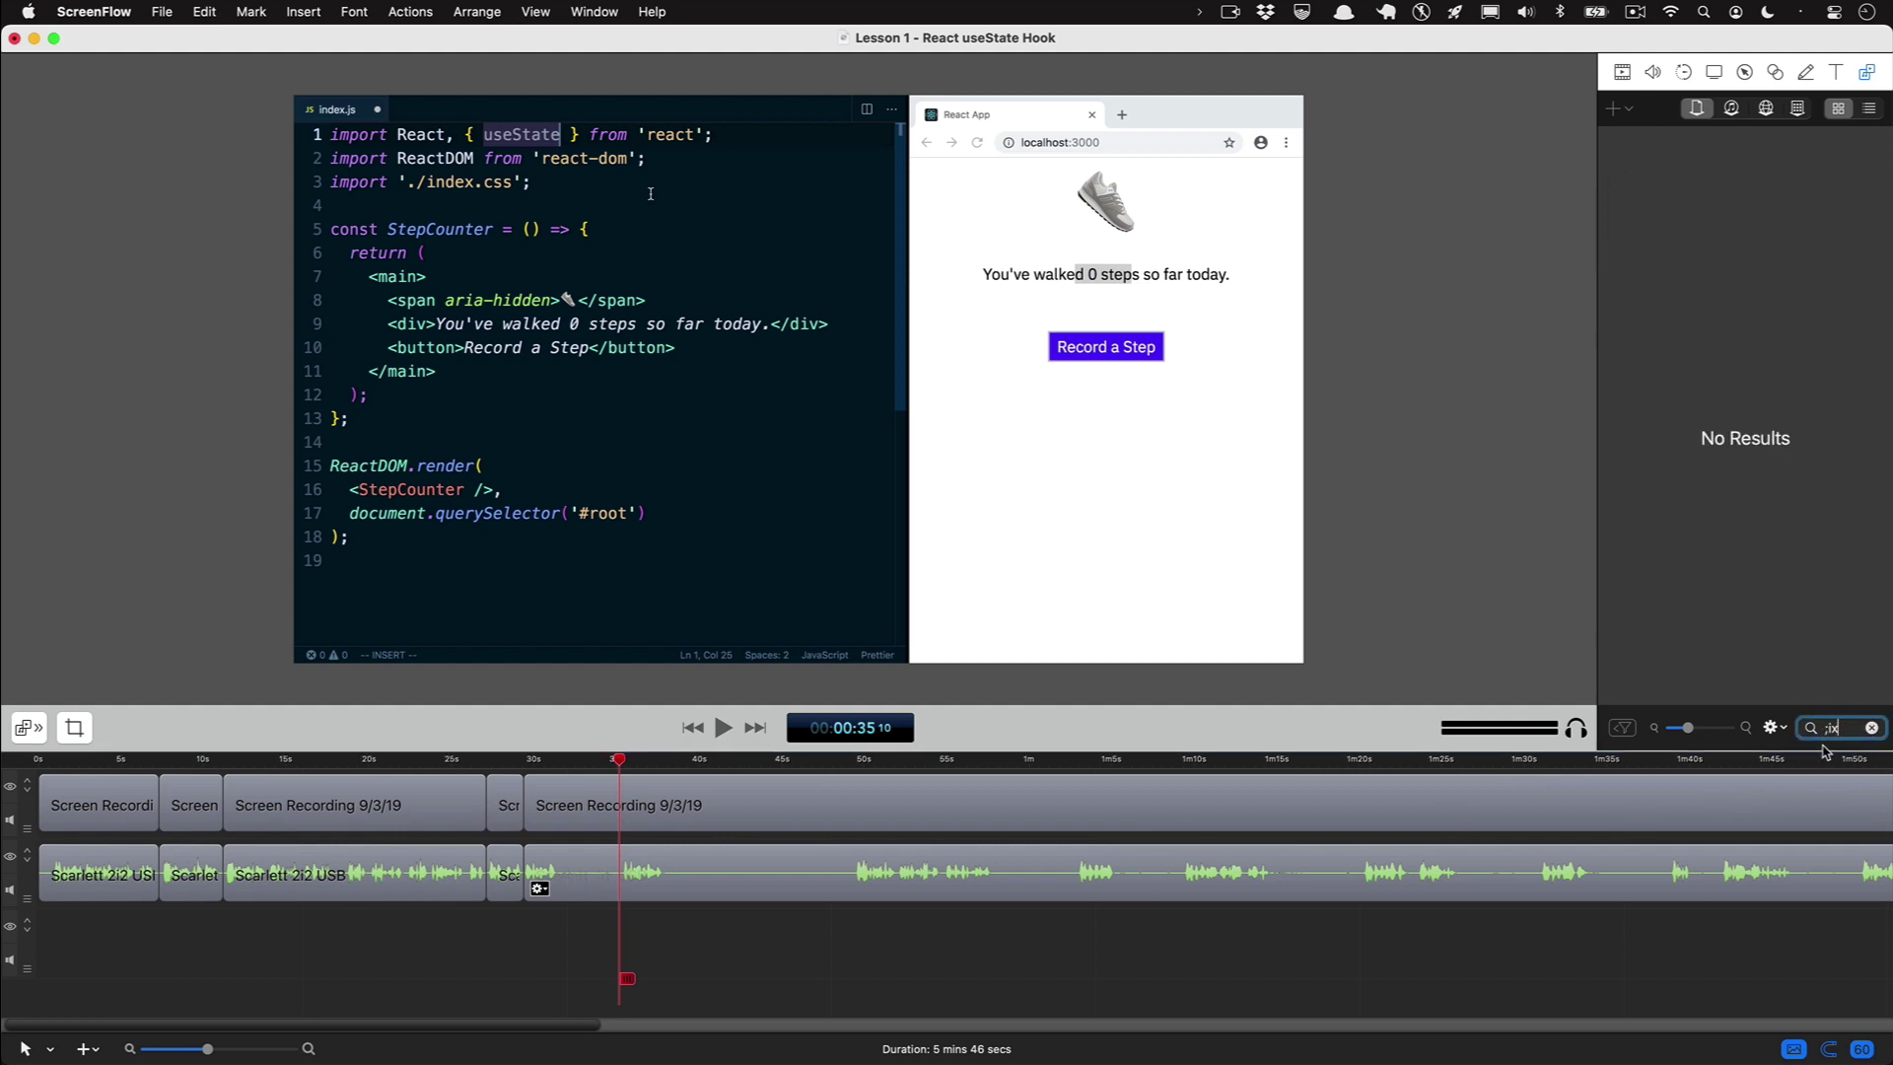
pyautogui.click(1872, 729)
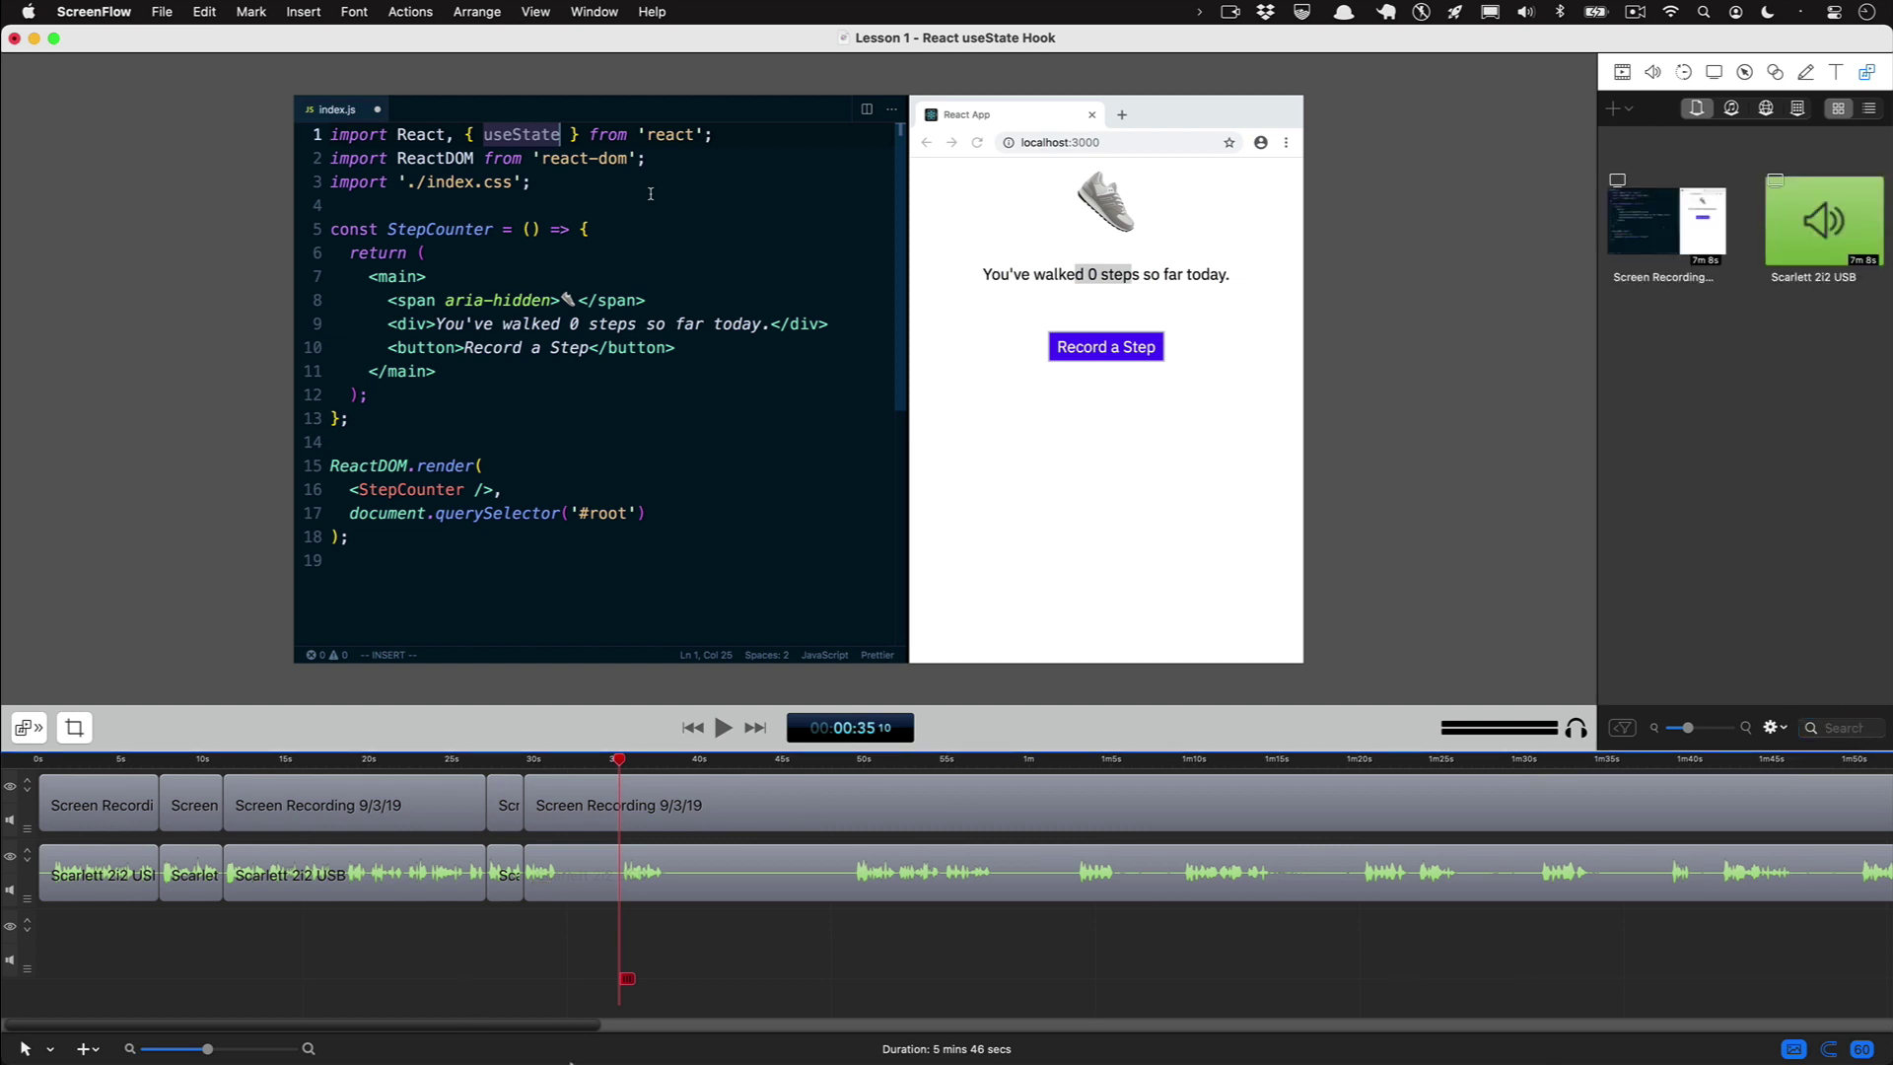
# - Switch to Keysmith and add two key actions, O and semicolon, below the Type o;ix action of Ripple Delete Backward
pyautogui.click(1319, 1025)
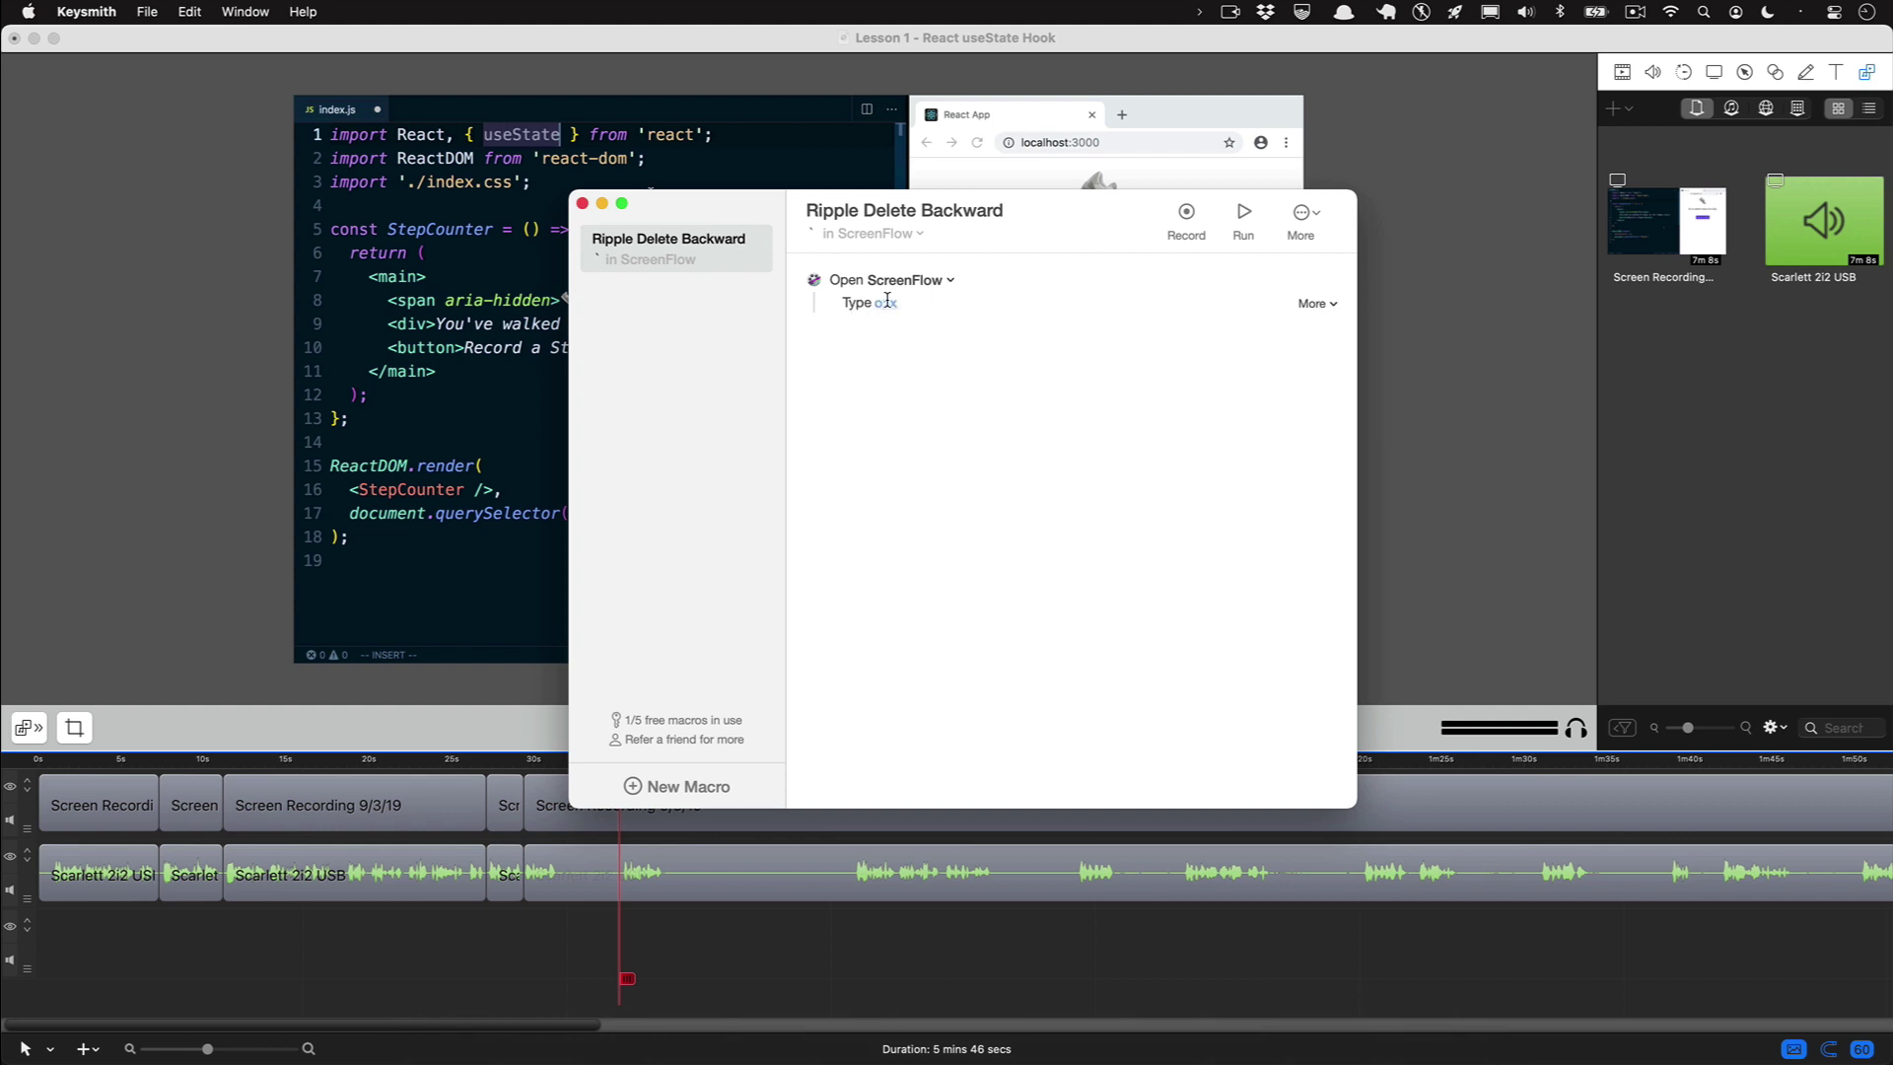
pyautogui.click(1319, 303)
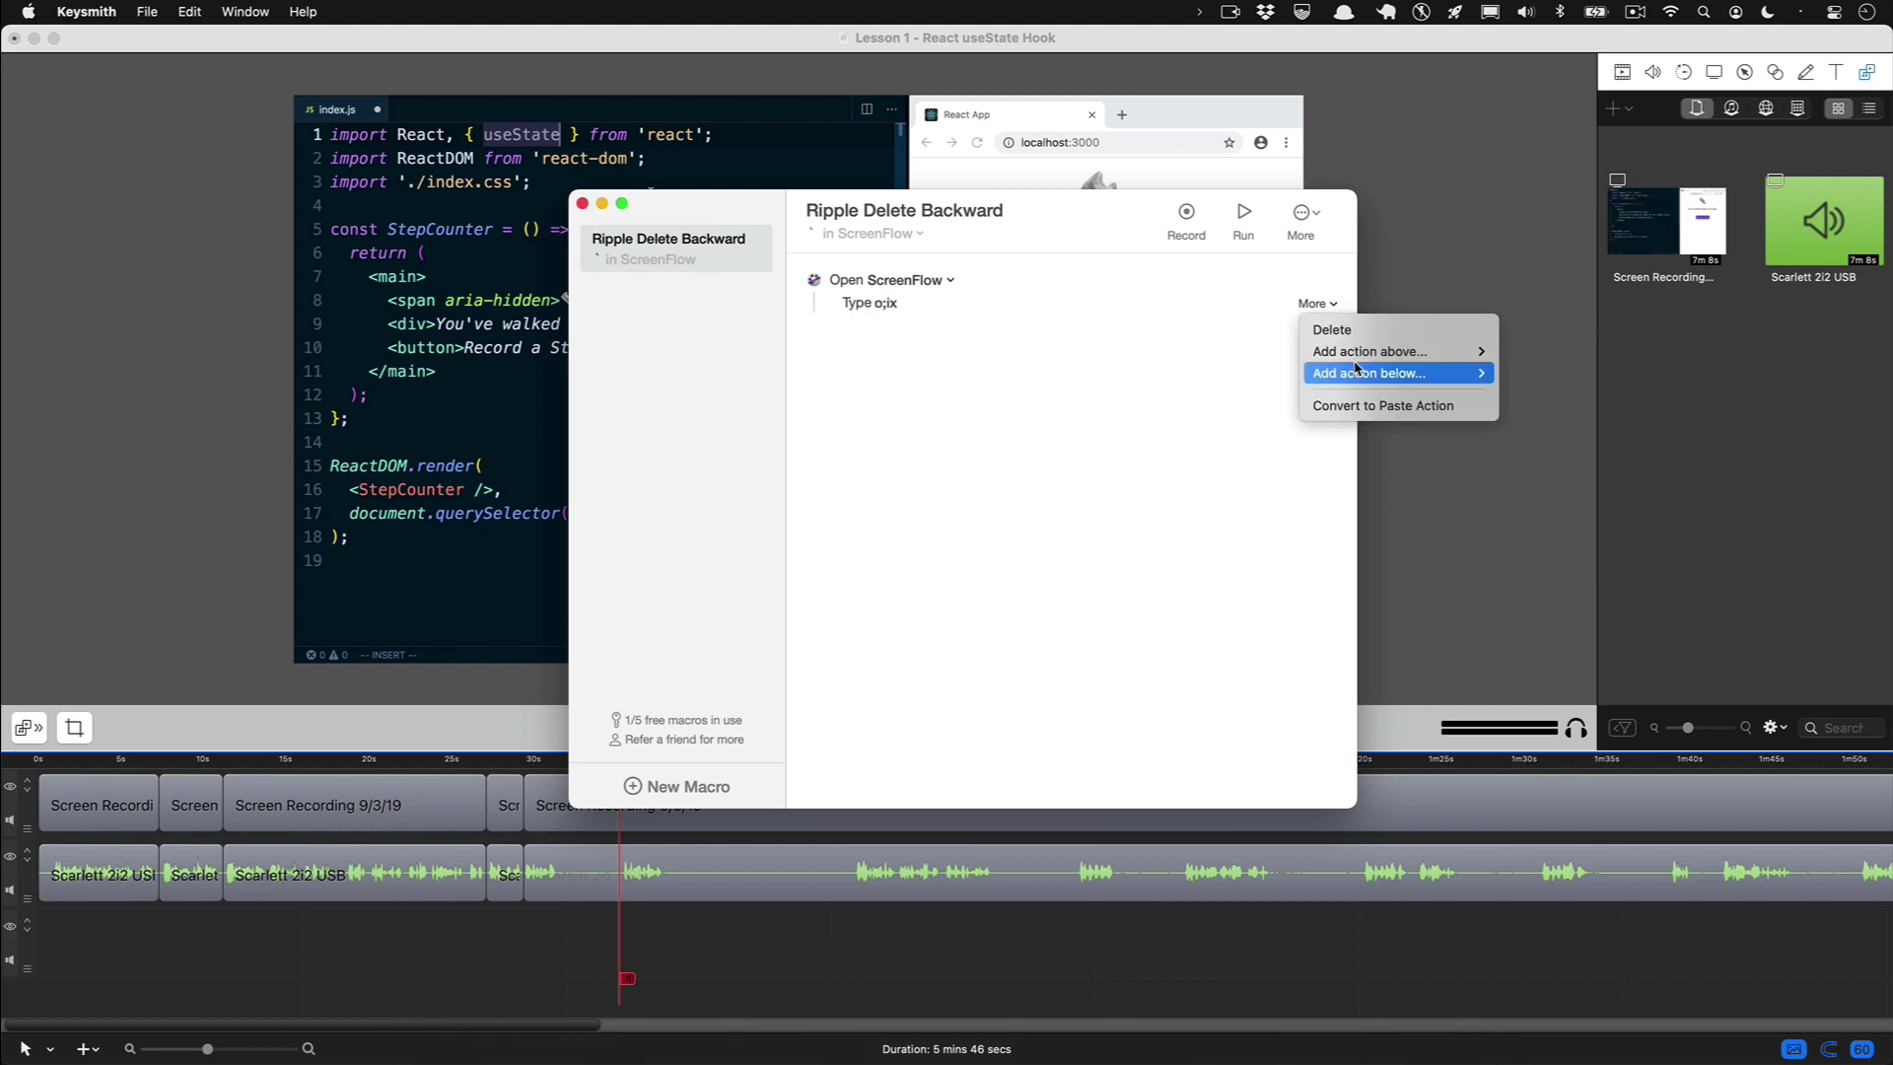
pyautogui.moveTo(1378, 383)
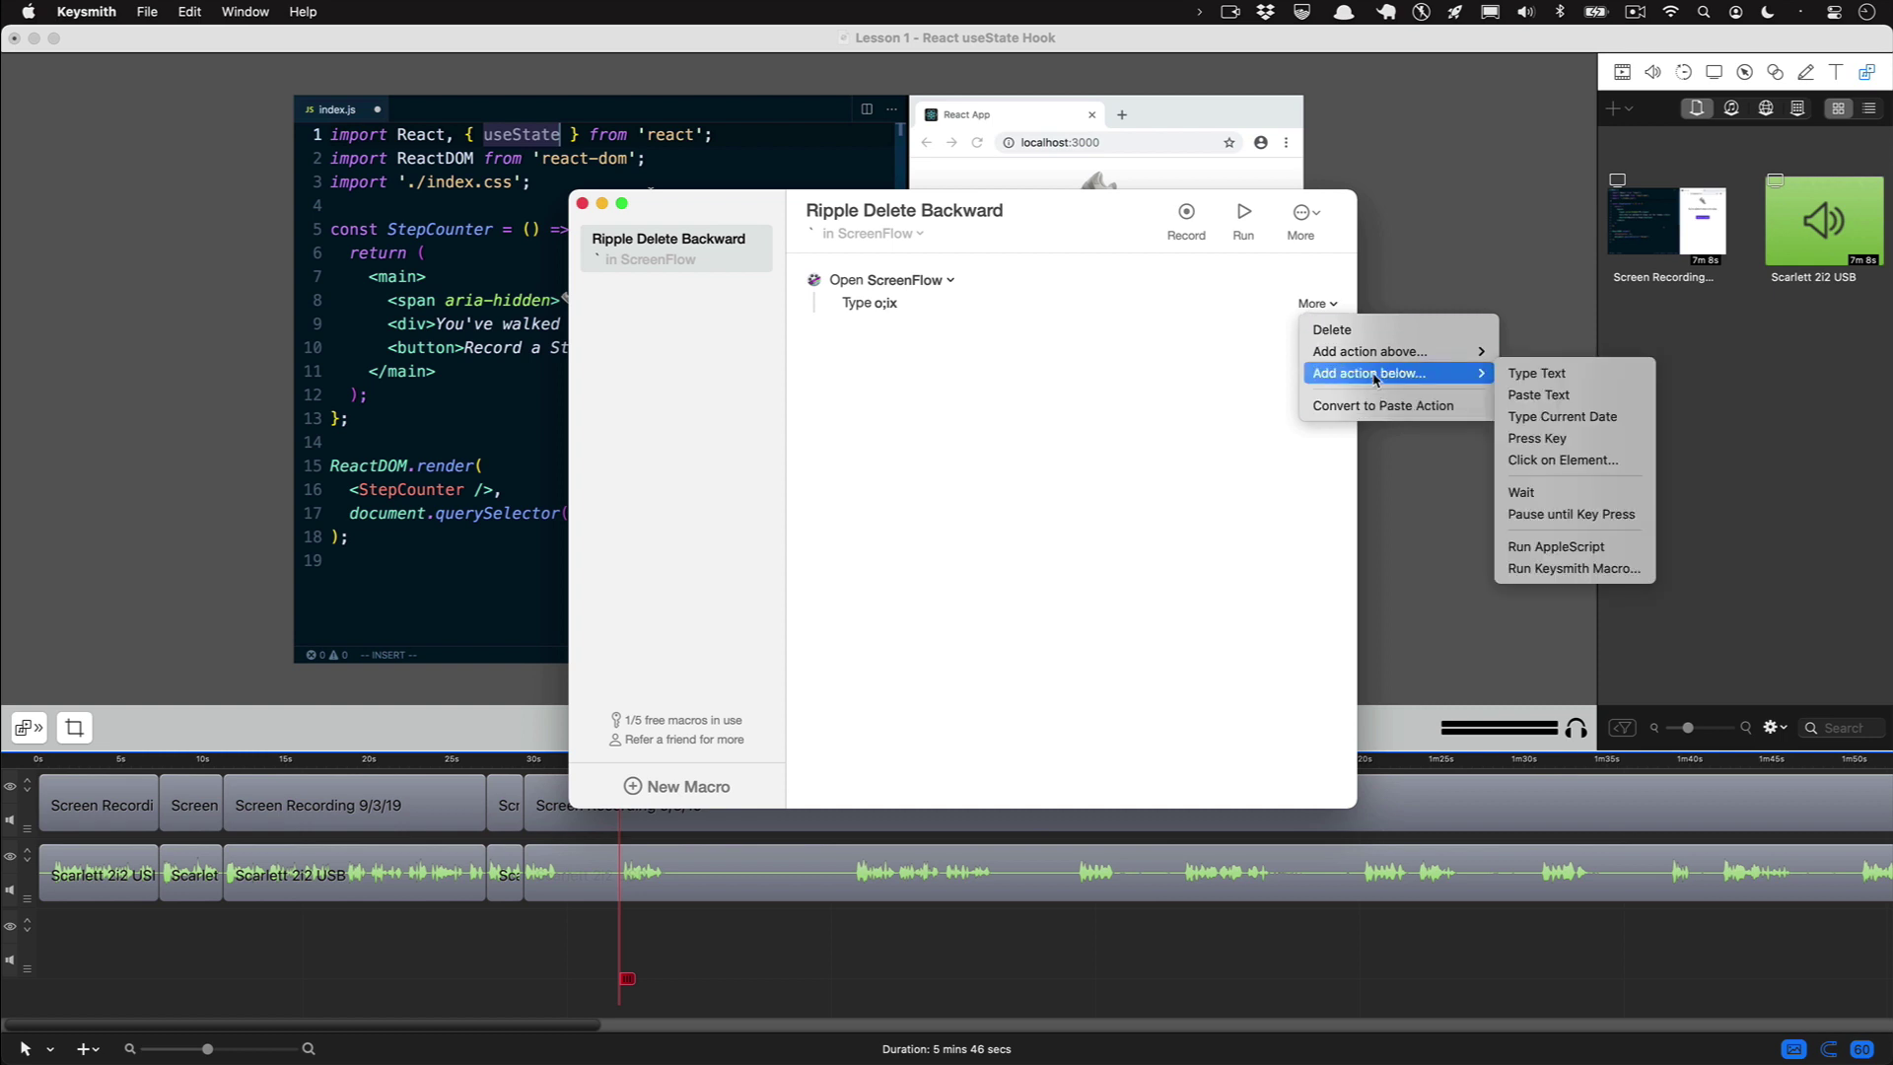
pyautogui.click(1538, 438)
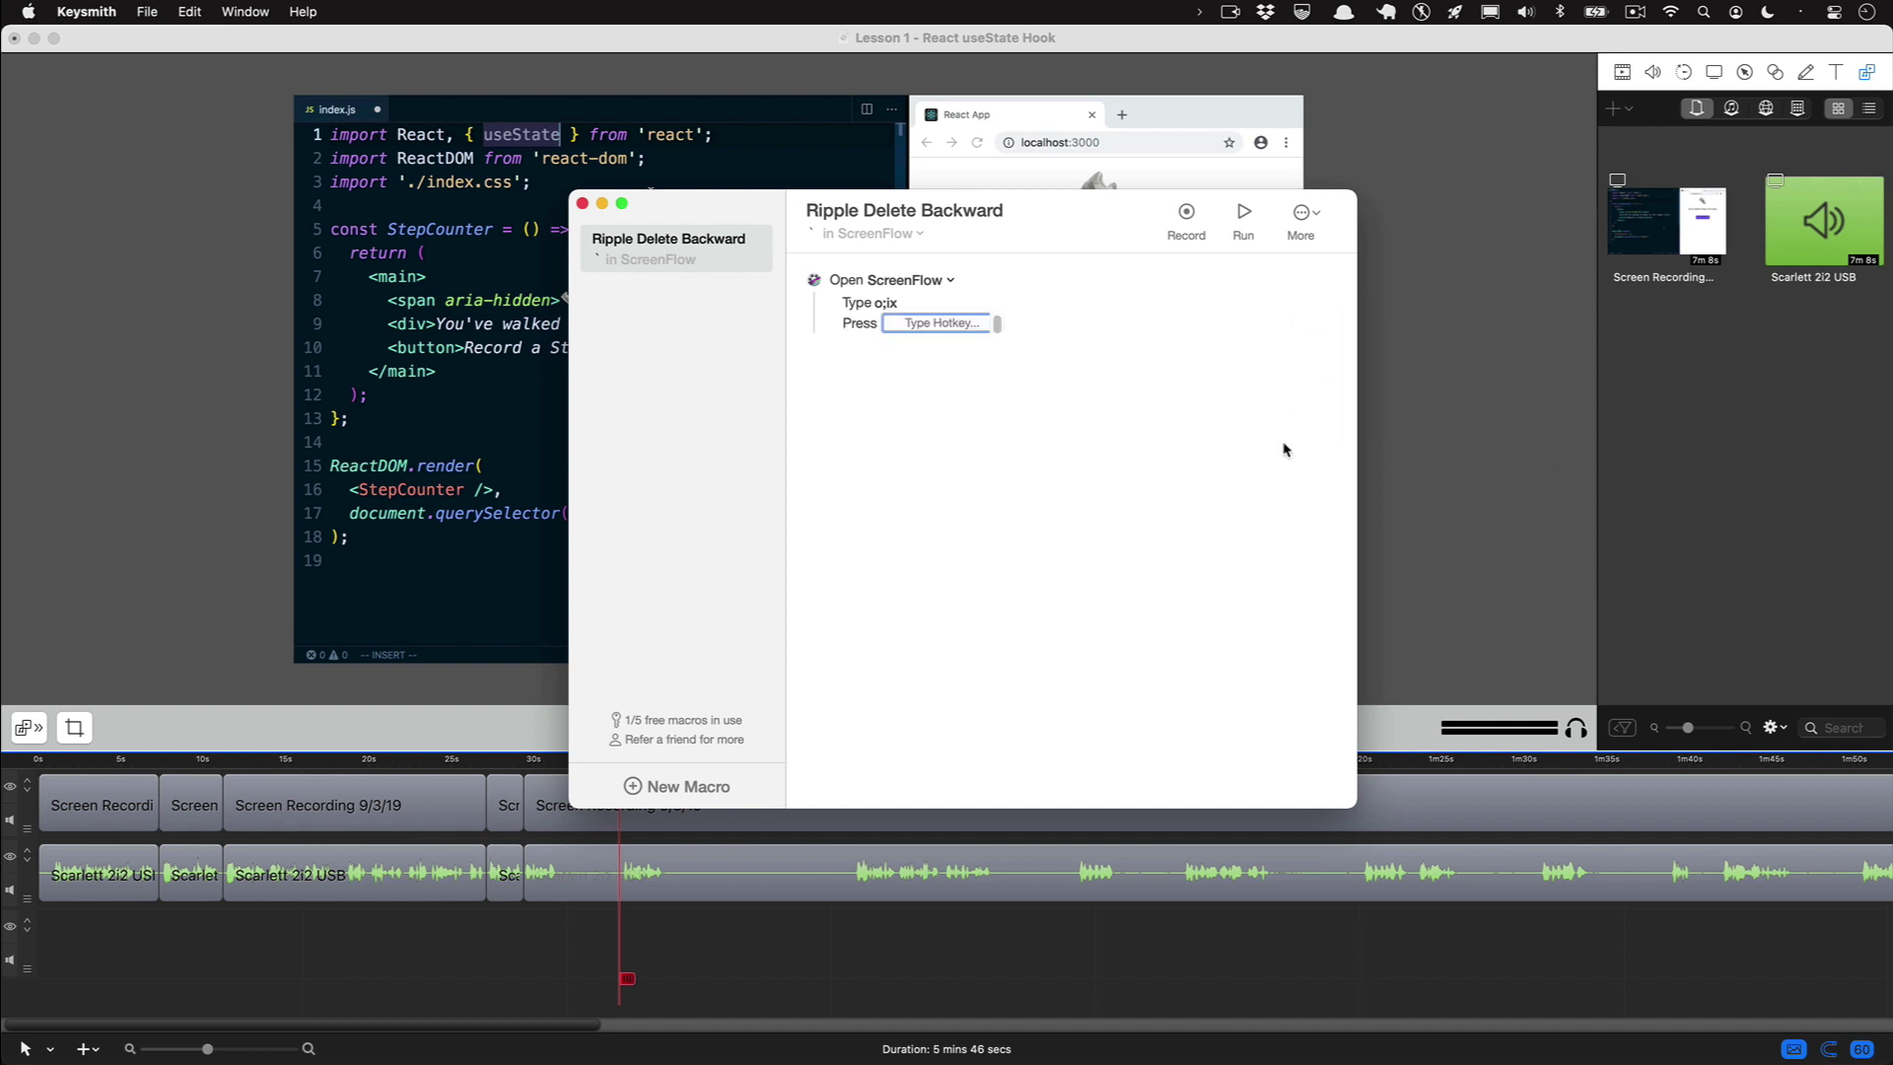
pyautogui.press('o')
pyautogui.click(1309, 307)
pyautogui.moveTo(1372, 390)
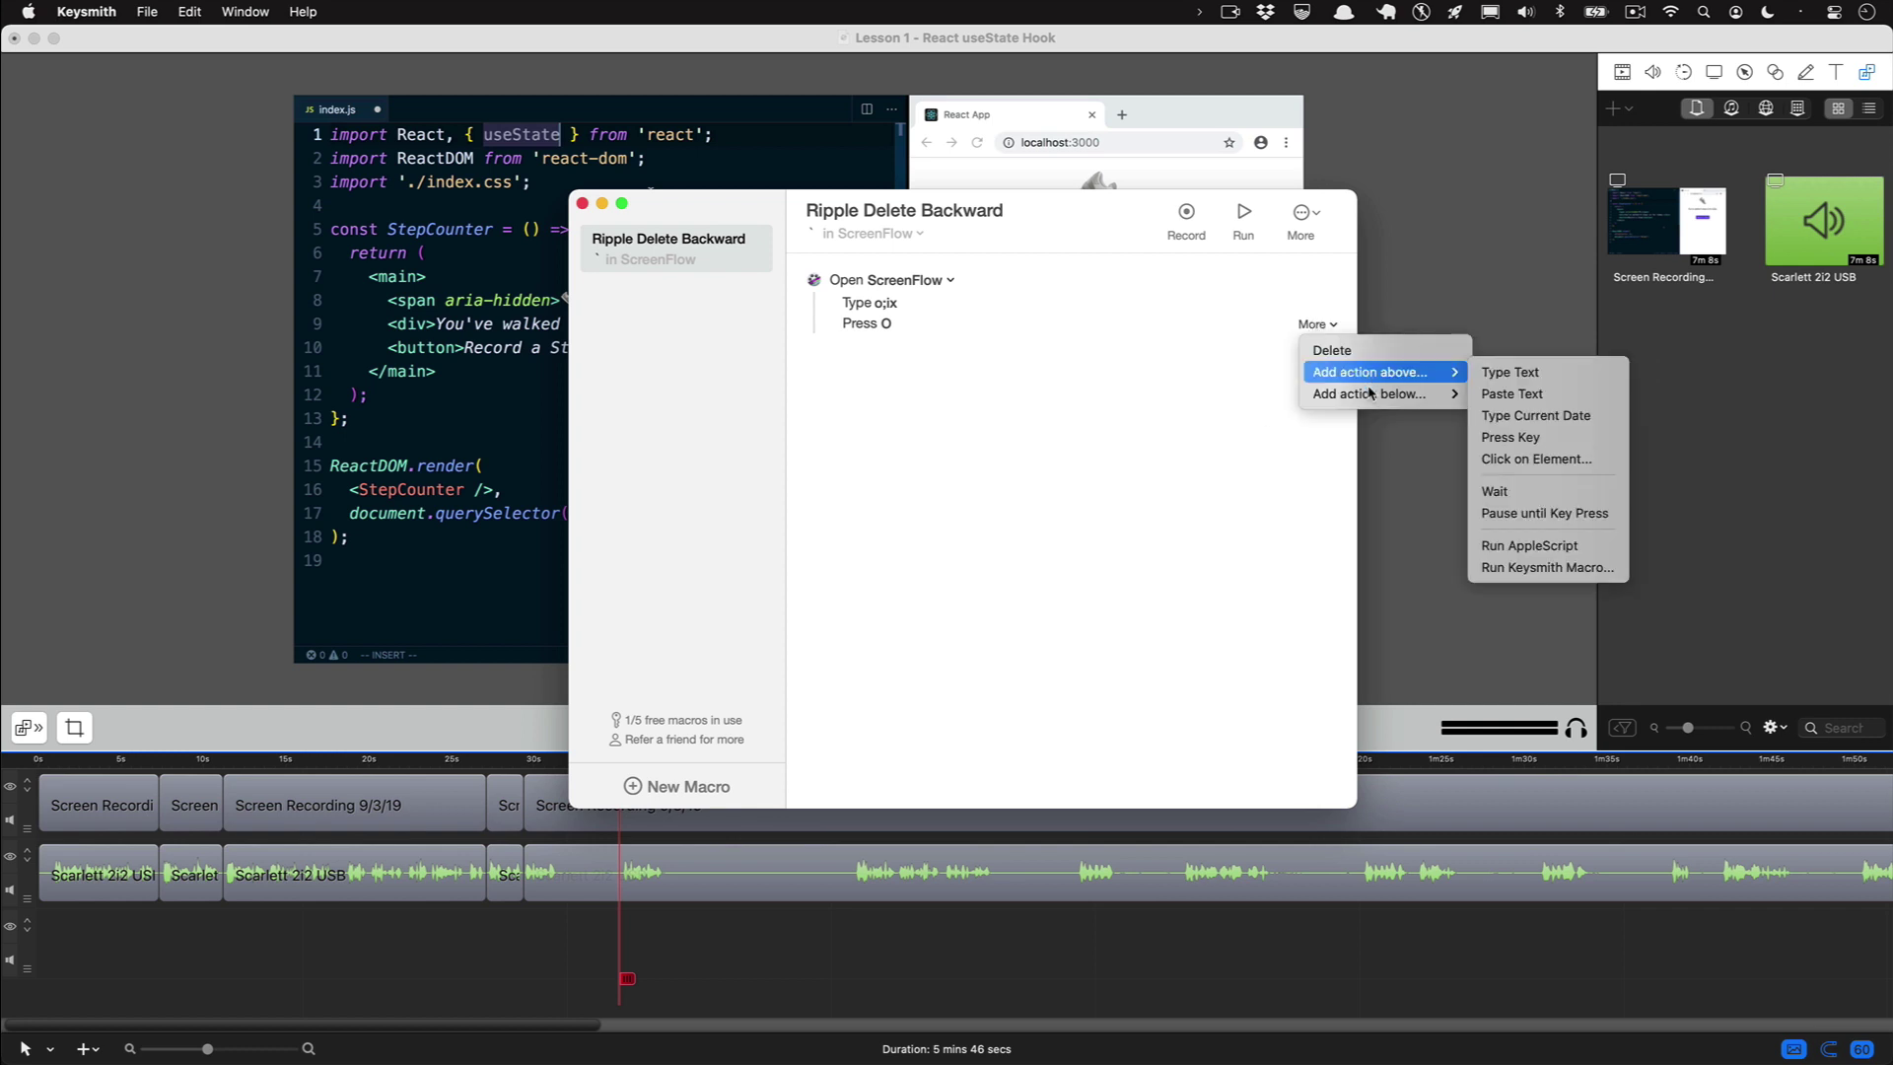
pyautogui.click(1528, 440)
pyautogui.press(';')
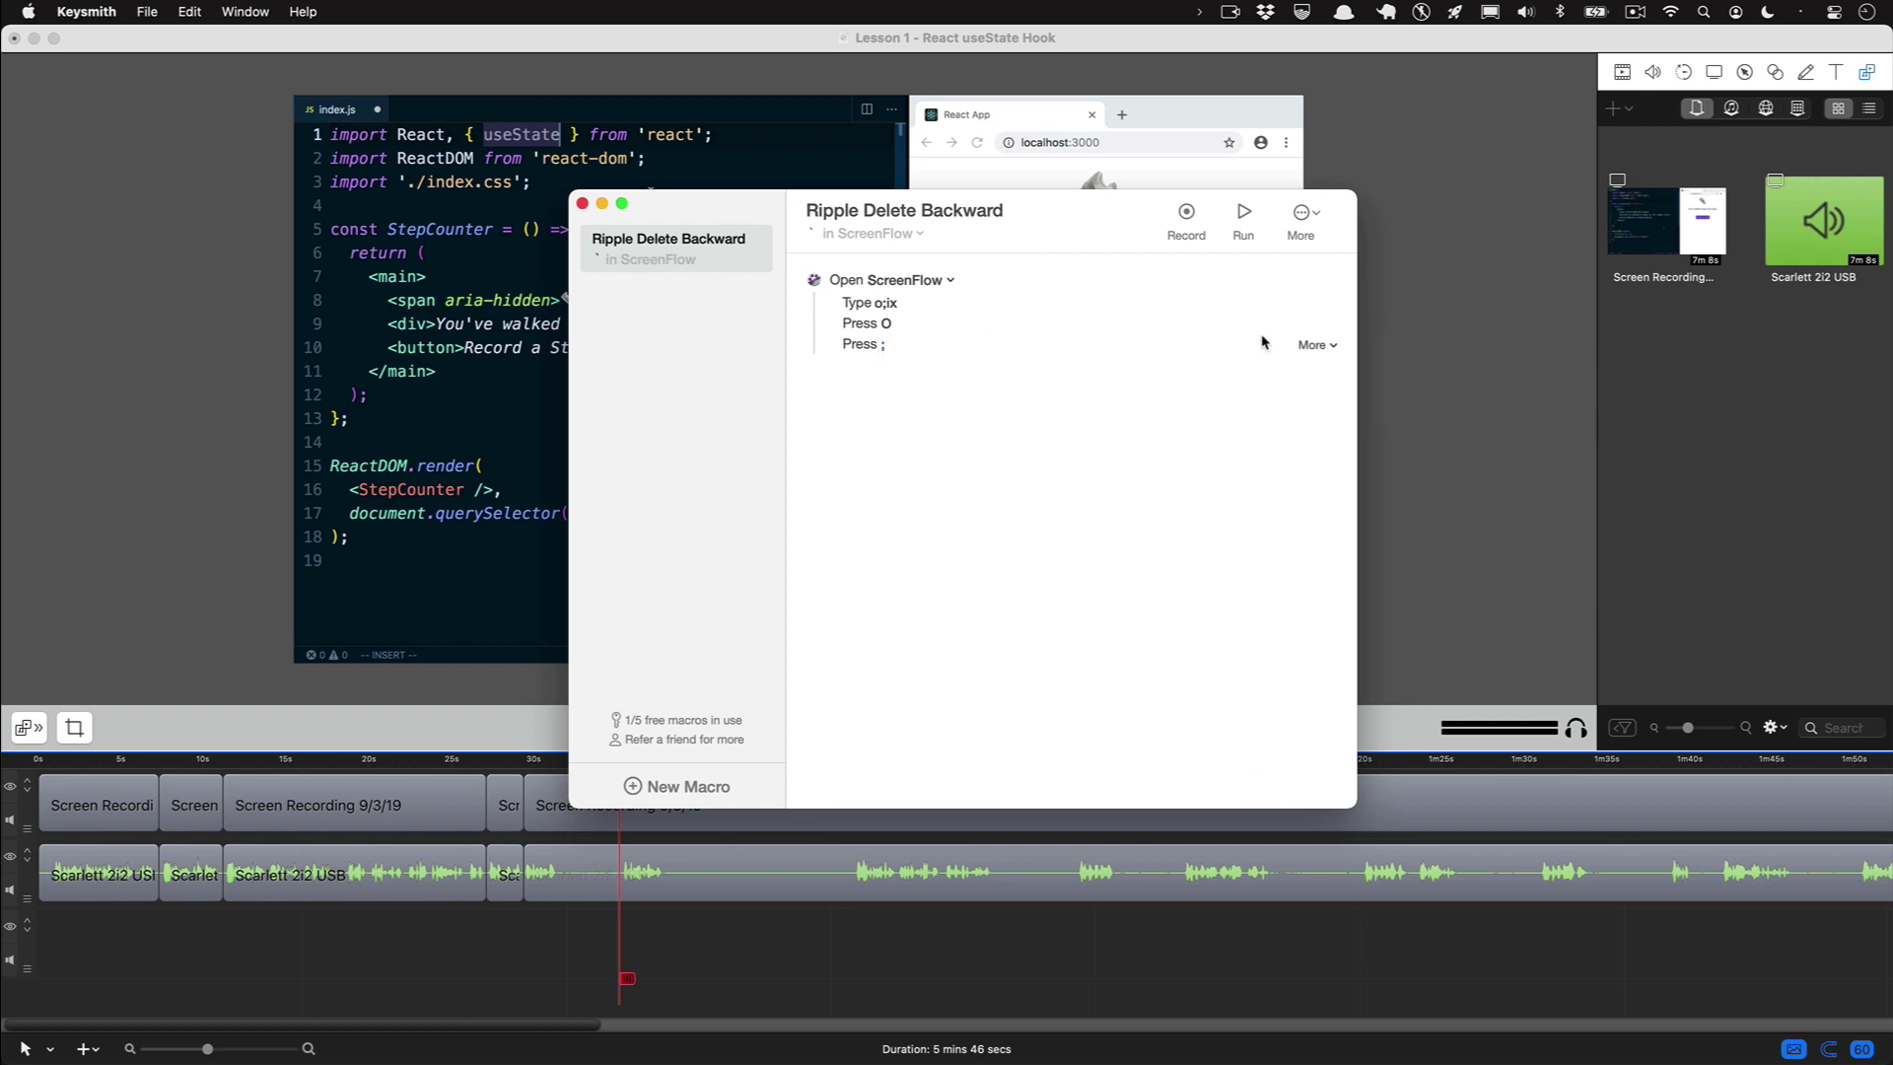
# - Add key actions for I and X at the end of the macro and delete its Type o;ix action
pyautogui.click(1319, 344)
pyautogui.moveTo(1380, 428)
pyautogui.click(1524, 477)
pyautogui.press('l')
pyautogui.click(1317, 366)
pyautogui.click(1523, 499)
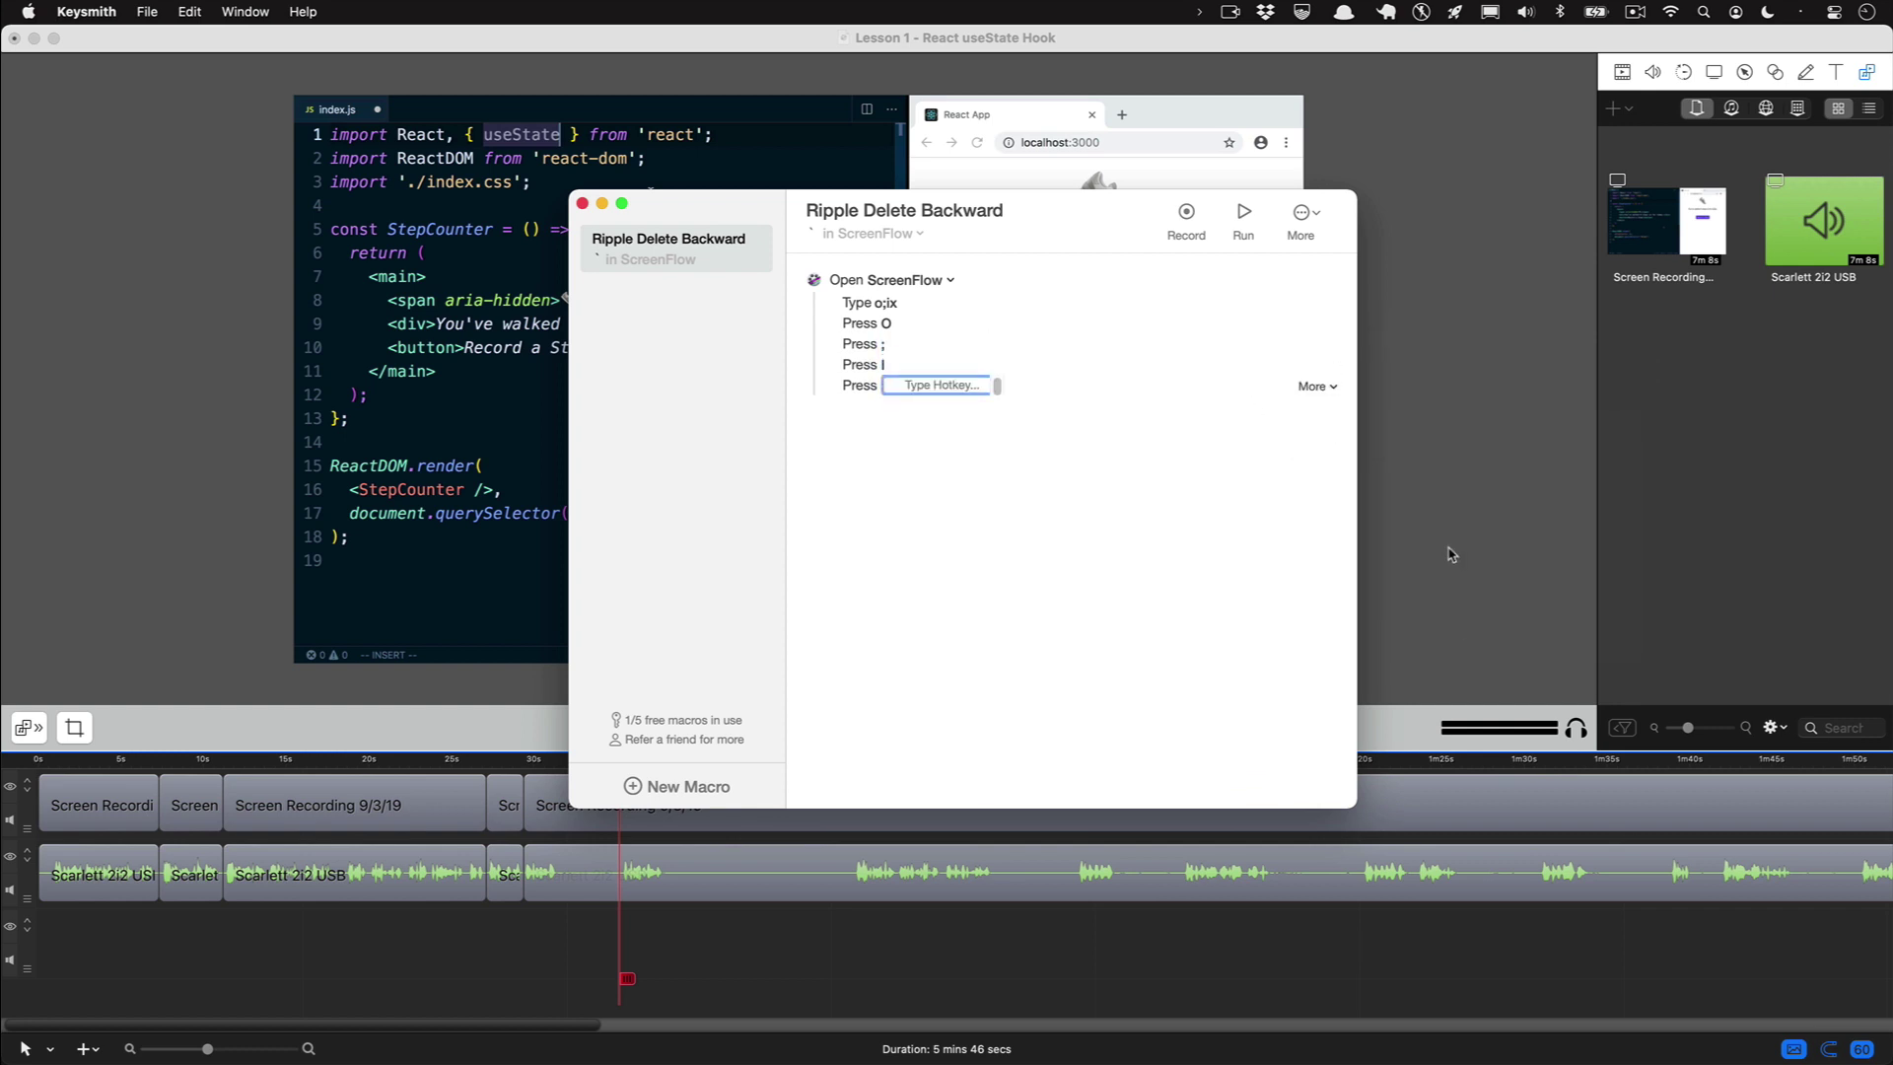
pyautogui.press('x')
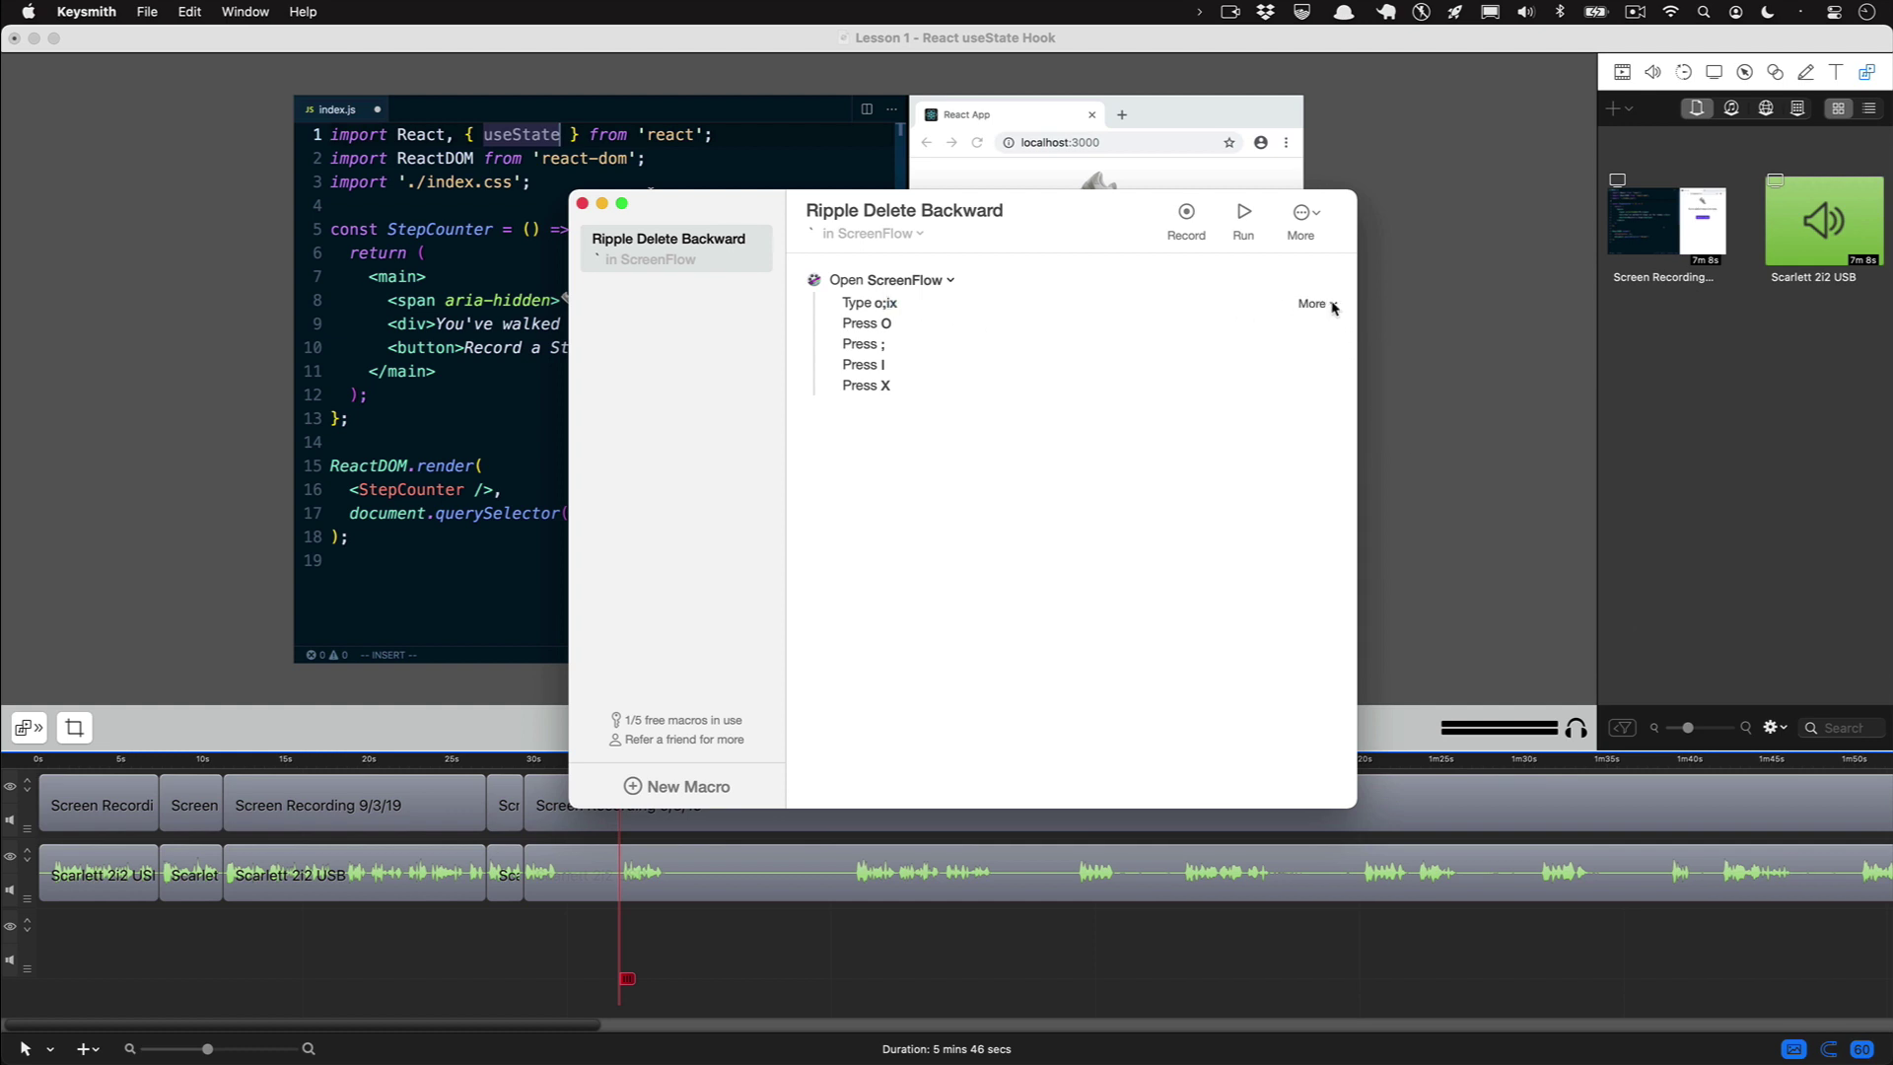
pyautogui.click(1332, 306)
pyautogui.click(1330, 324)
# - Switch to ScreenFlow and ripple delete both clips backward from the playhead at about 35 seconds to the split at about 29 seconds
pyautogui.click(739, 964)
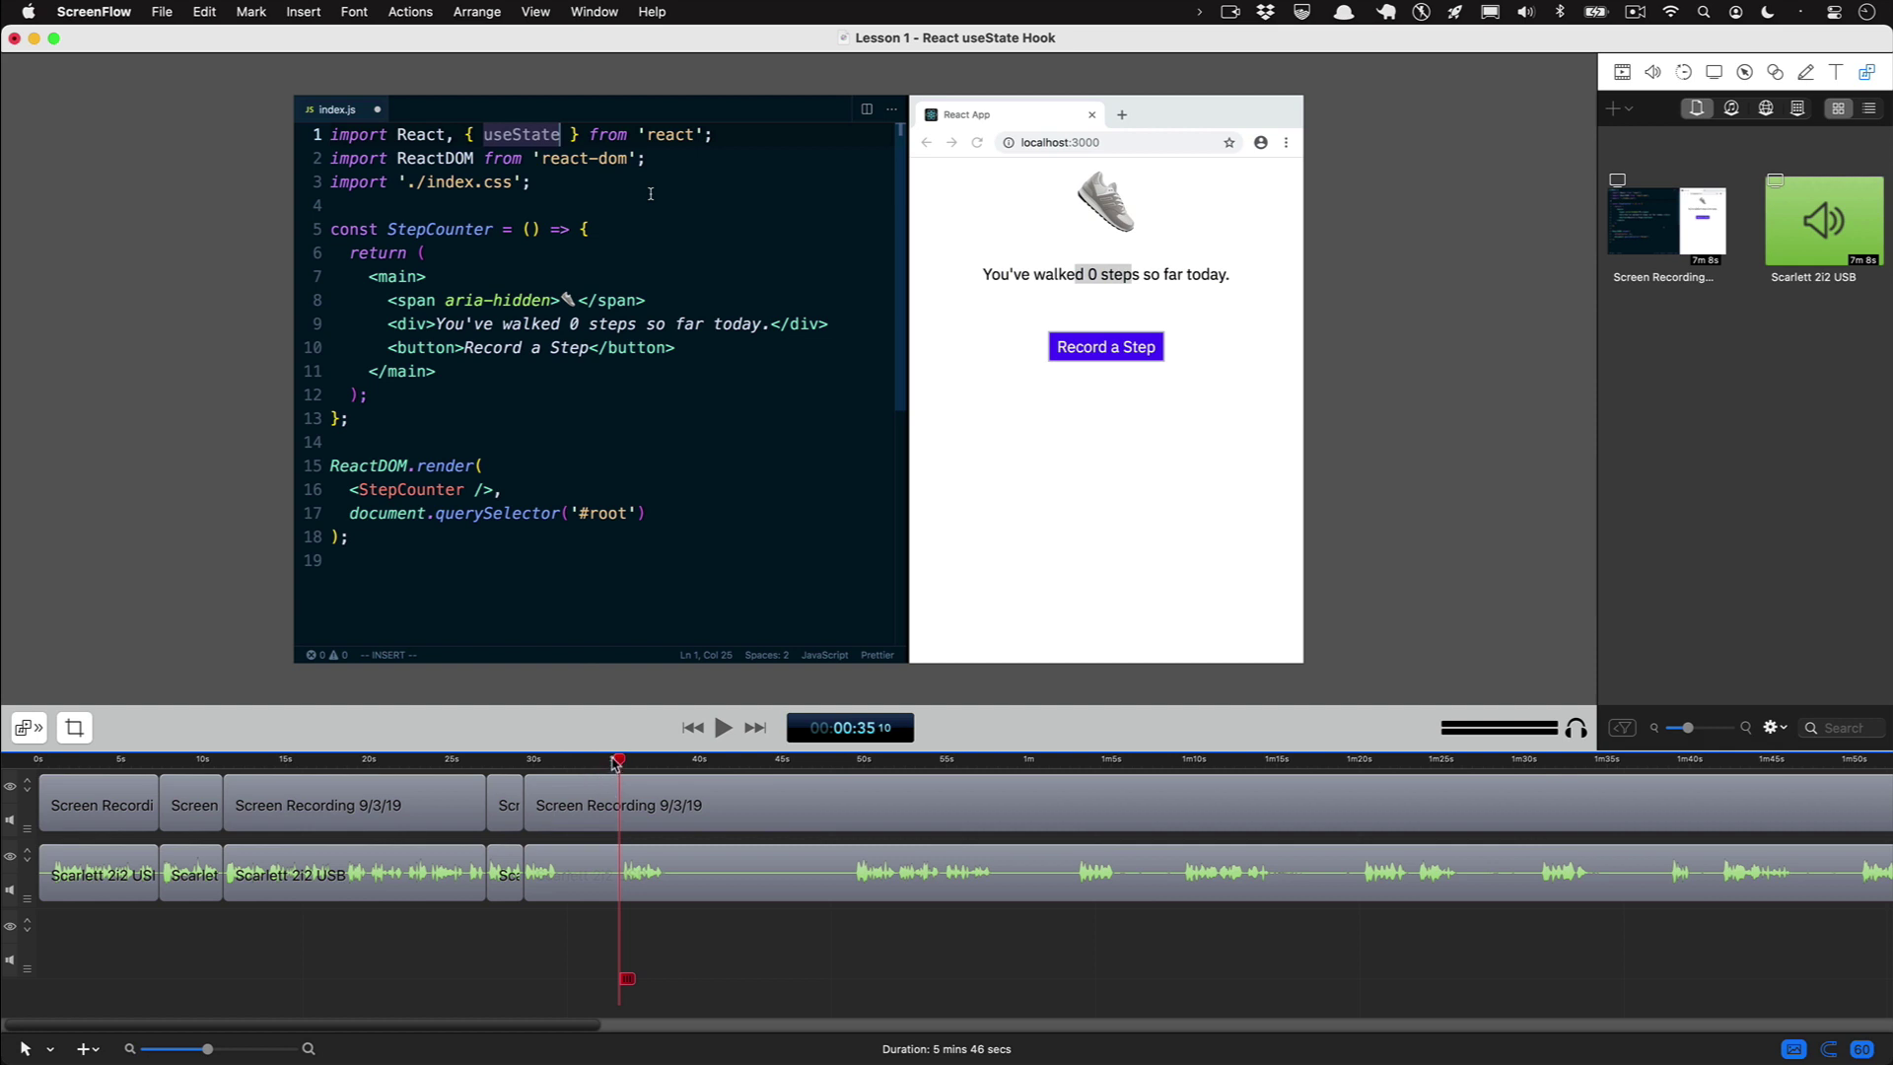
pyautogui.click(619, 762)
pyautogui.press('o')
pyautogui.press(';')
pyautogui.press('i')
pyautogui.press('x')
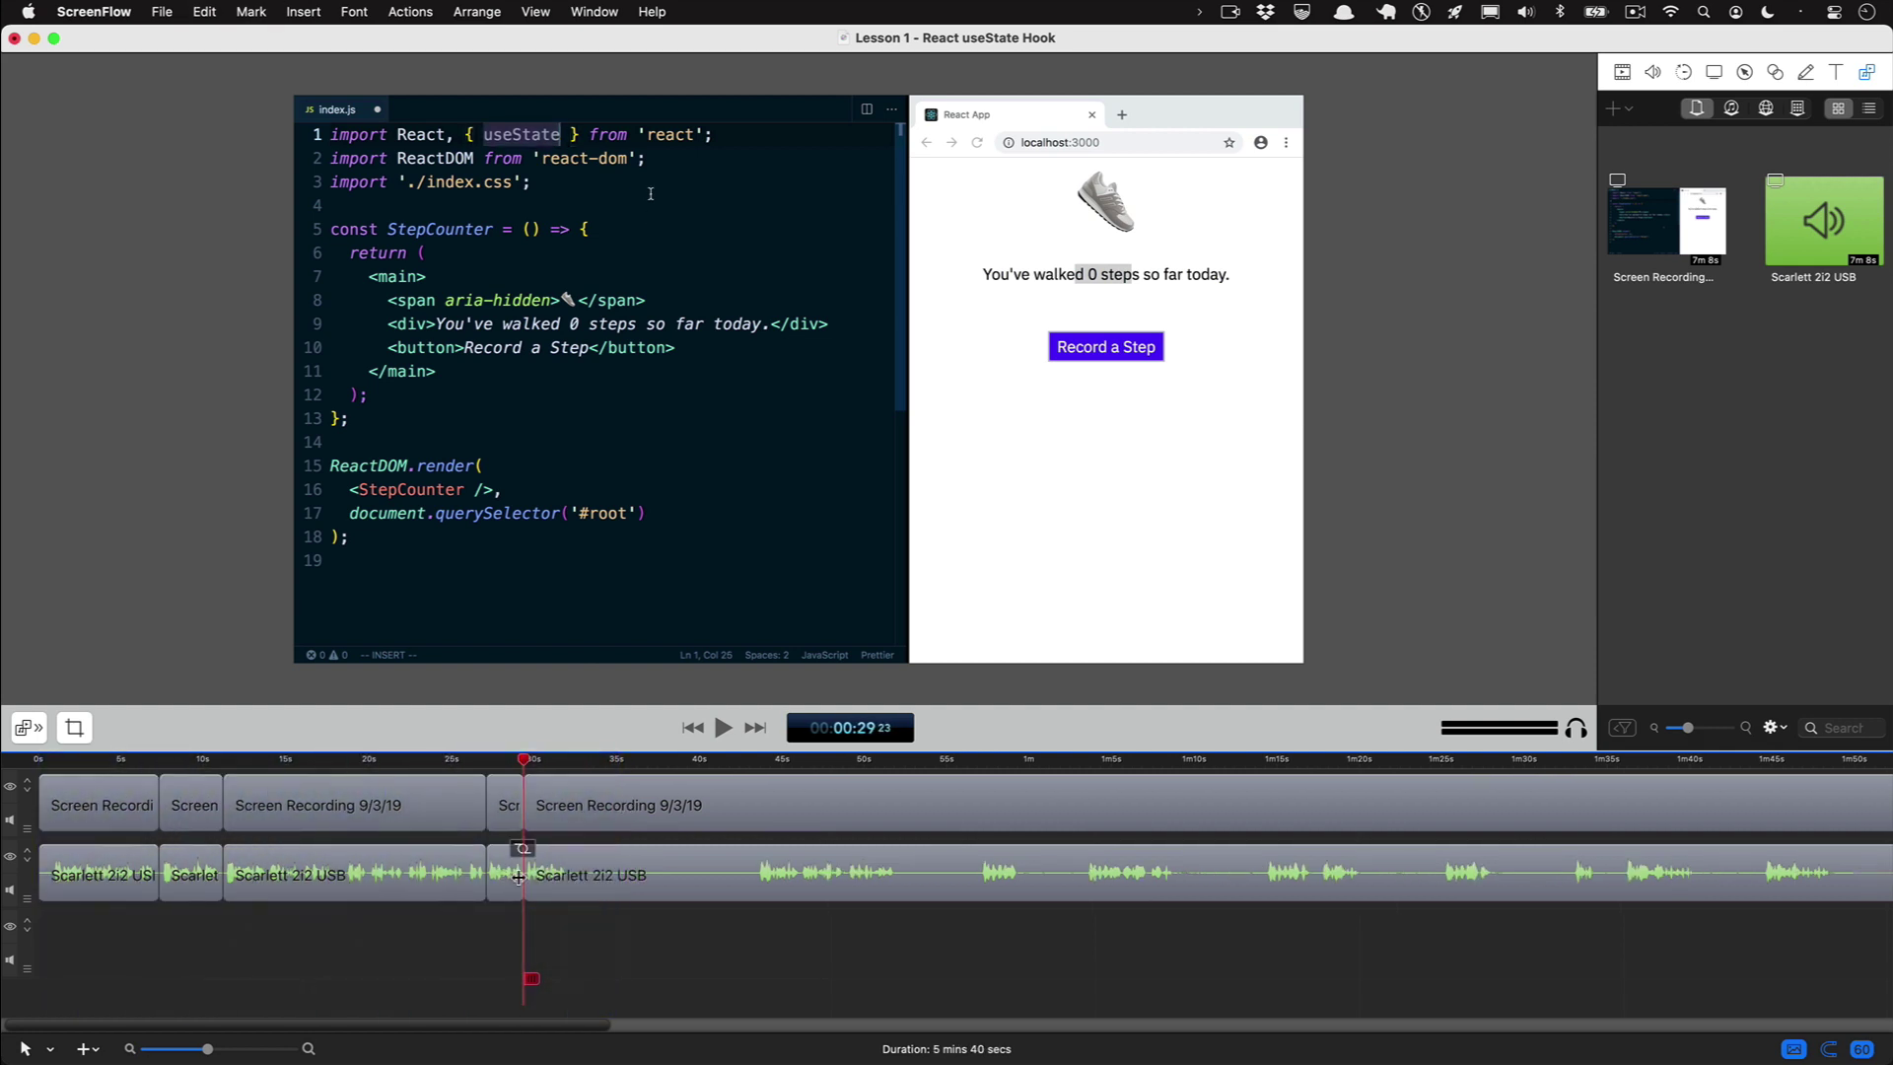
# - Split both clips at about 32 seconds and ripple delete the silence from there to about 43.5 seconds
pyautogui.click(573, 769)
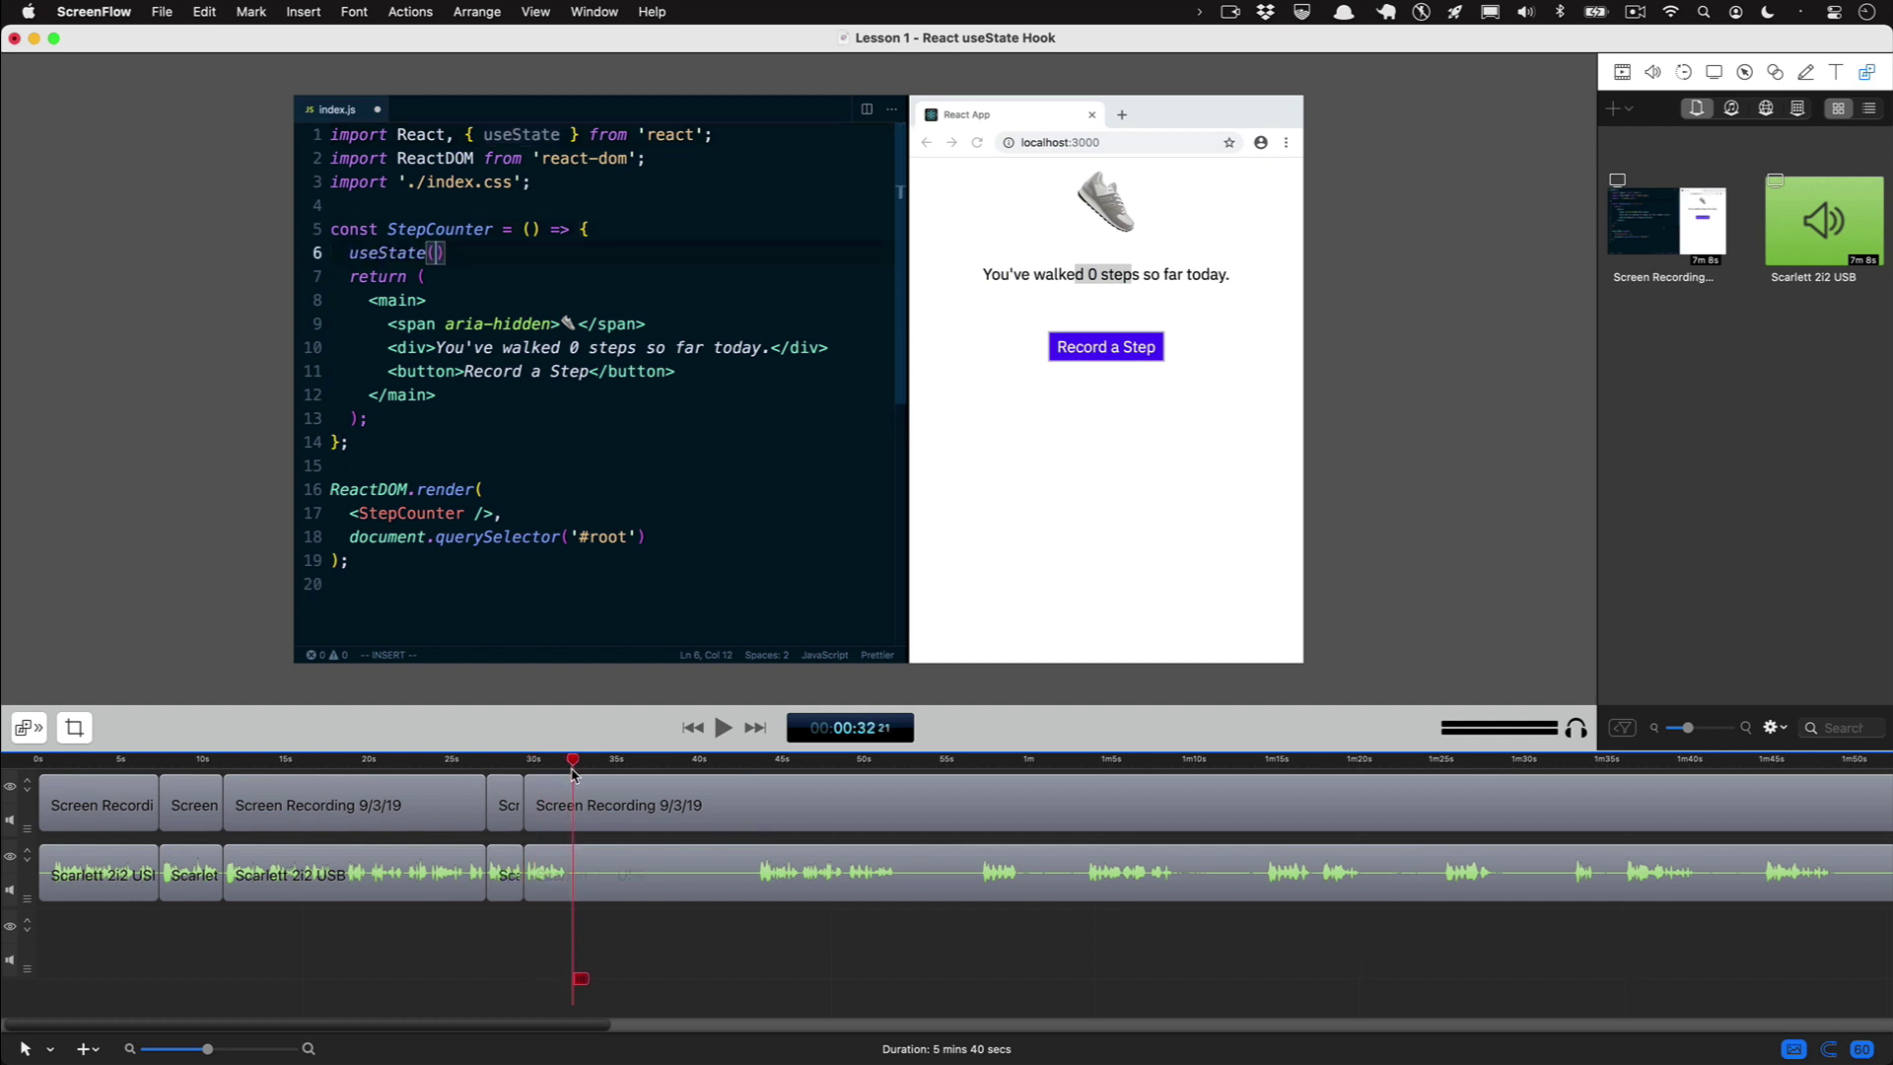
pyautogui.press('t')
pyautogui.moveTo(572, 773); pyautogui.dragTo(758, 779)
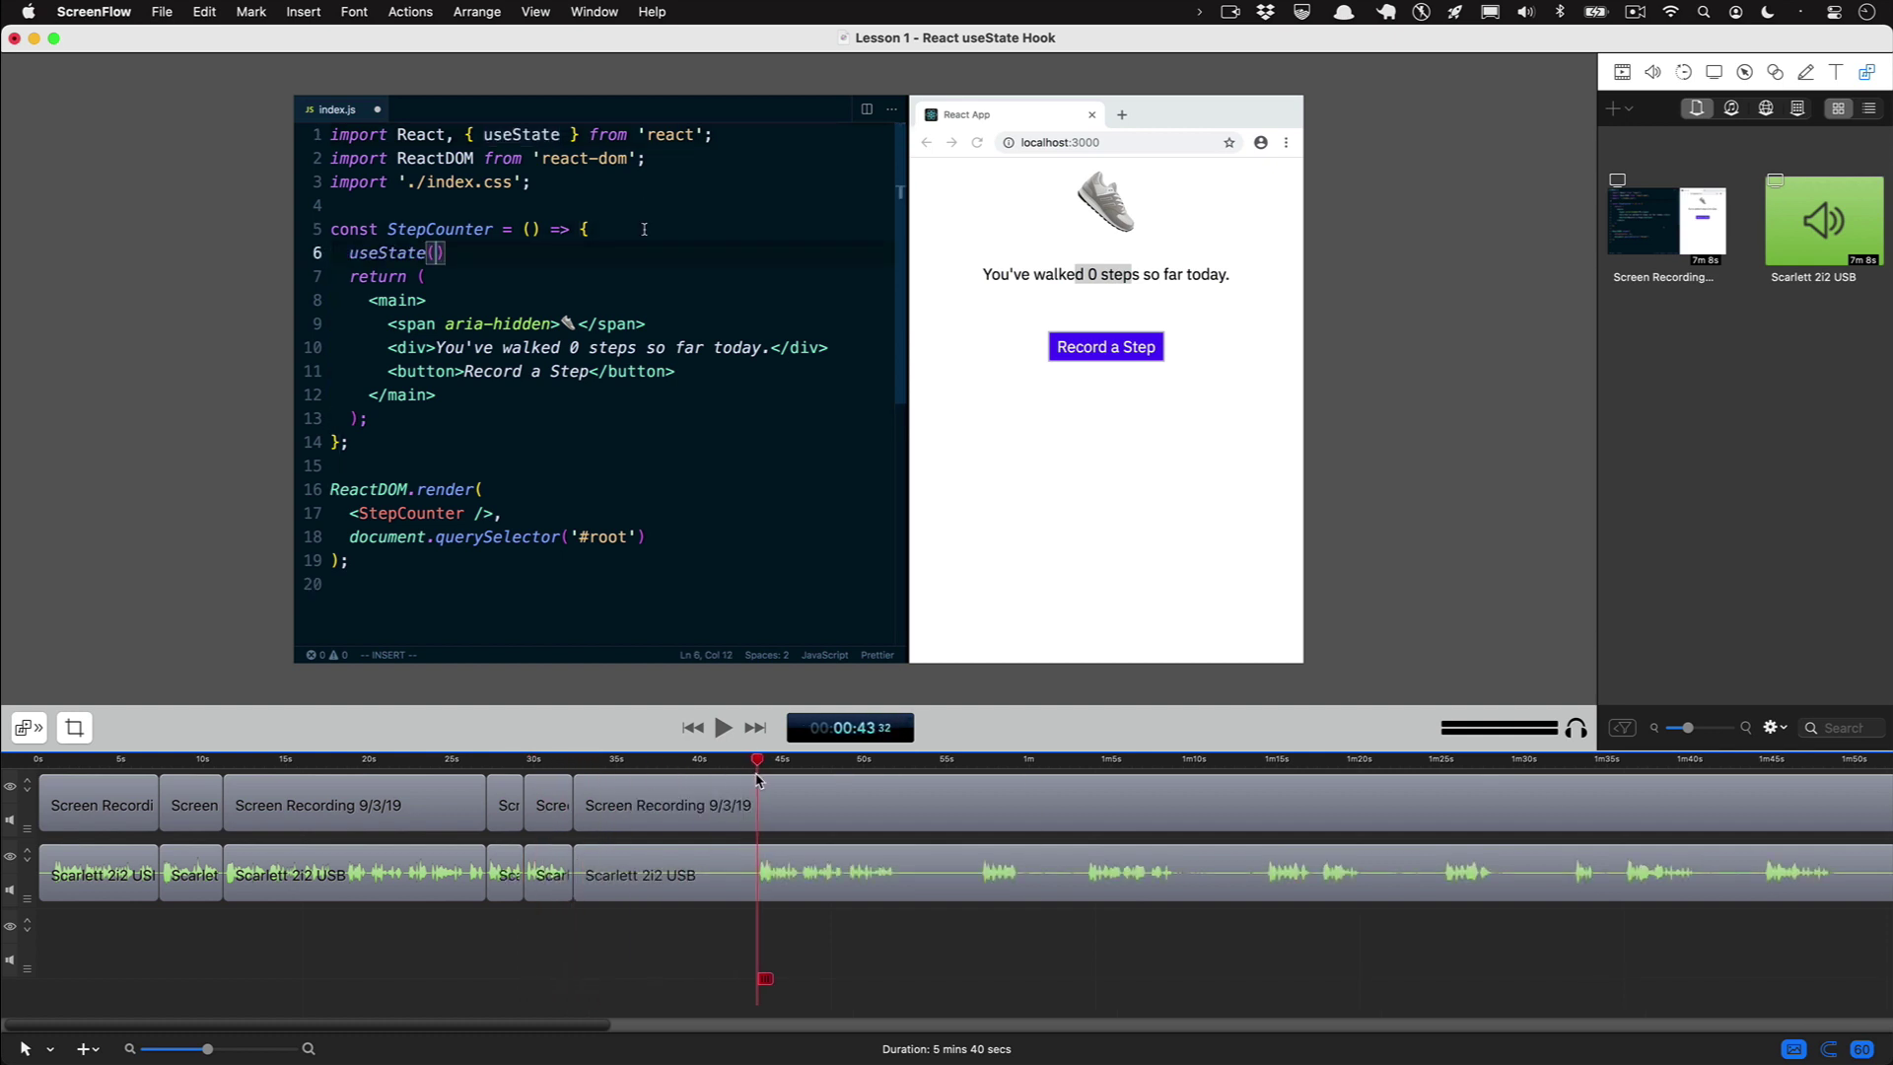
pyautogui.press('o')
pyautogui.press(';')
pyautogui.press('i')
pyautogui.press('x')
# - Split both clips at about 41 seconds and ripple delete the silence from there to about 46 seconds
pyautogui.click(715, 767)
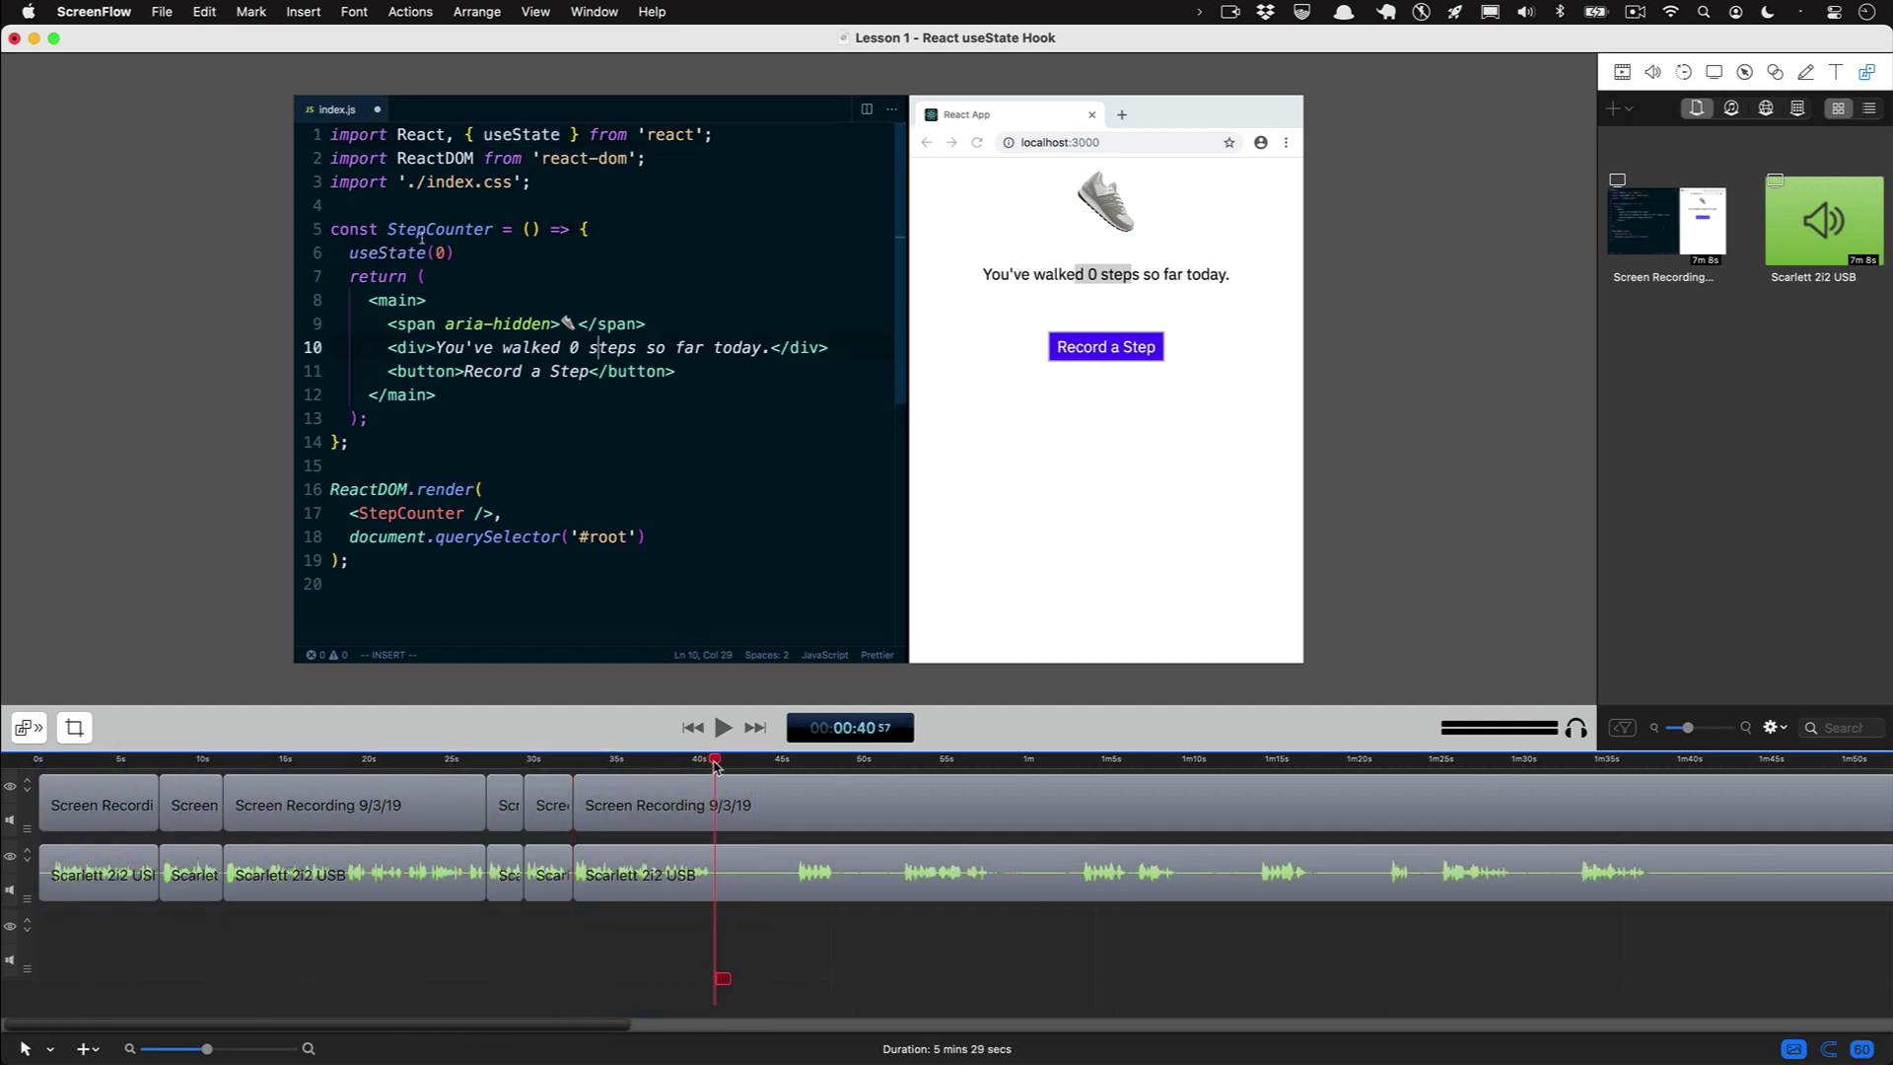
pyautogui.press('t')
pyautogui.moveTo(714, 767); pyautogui.dragTo(796, 767)
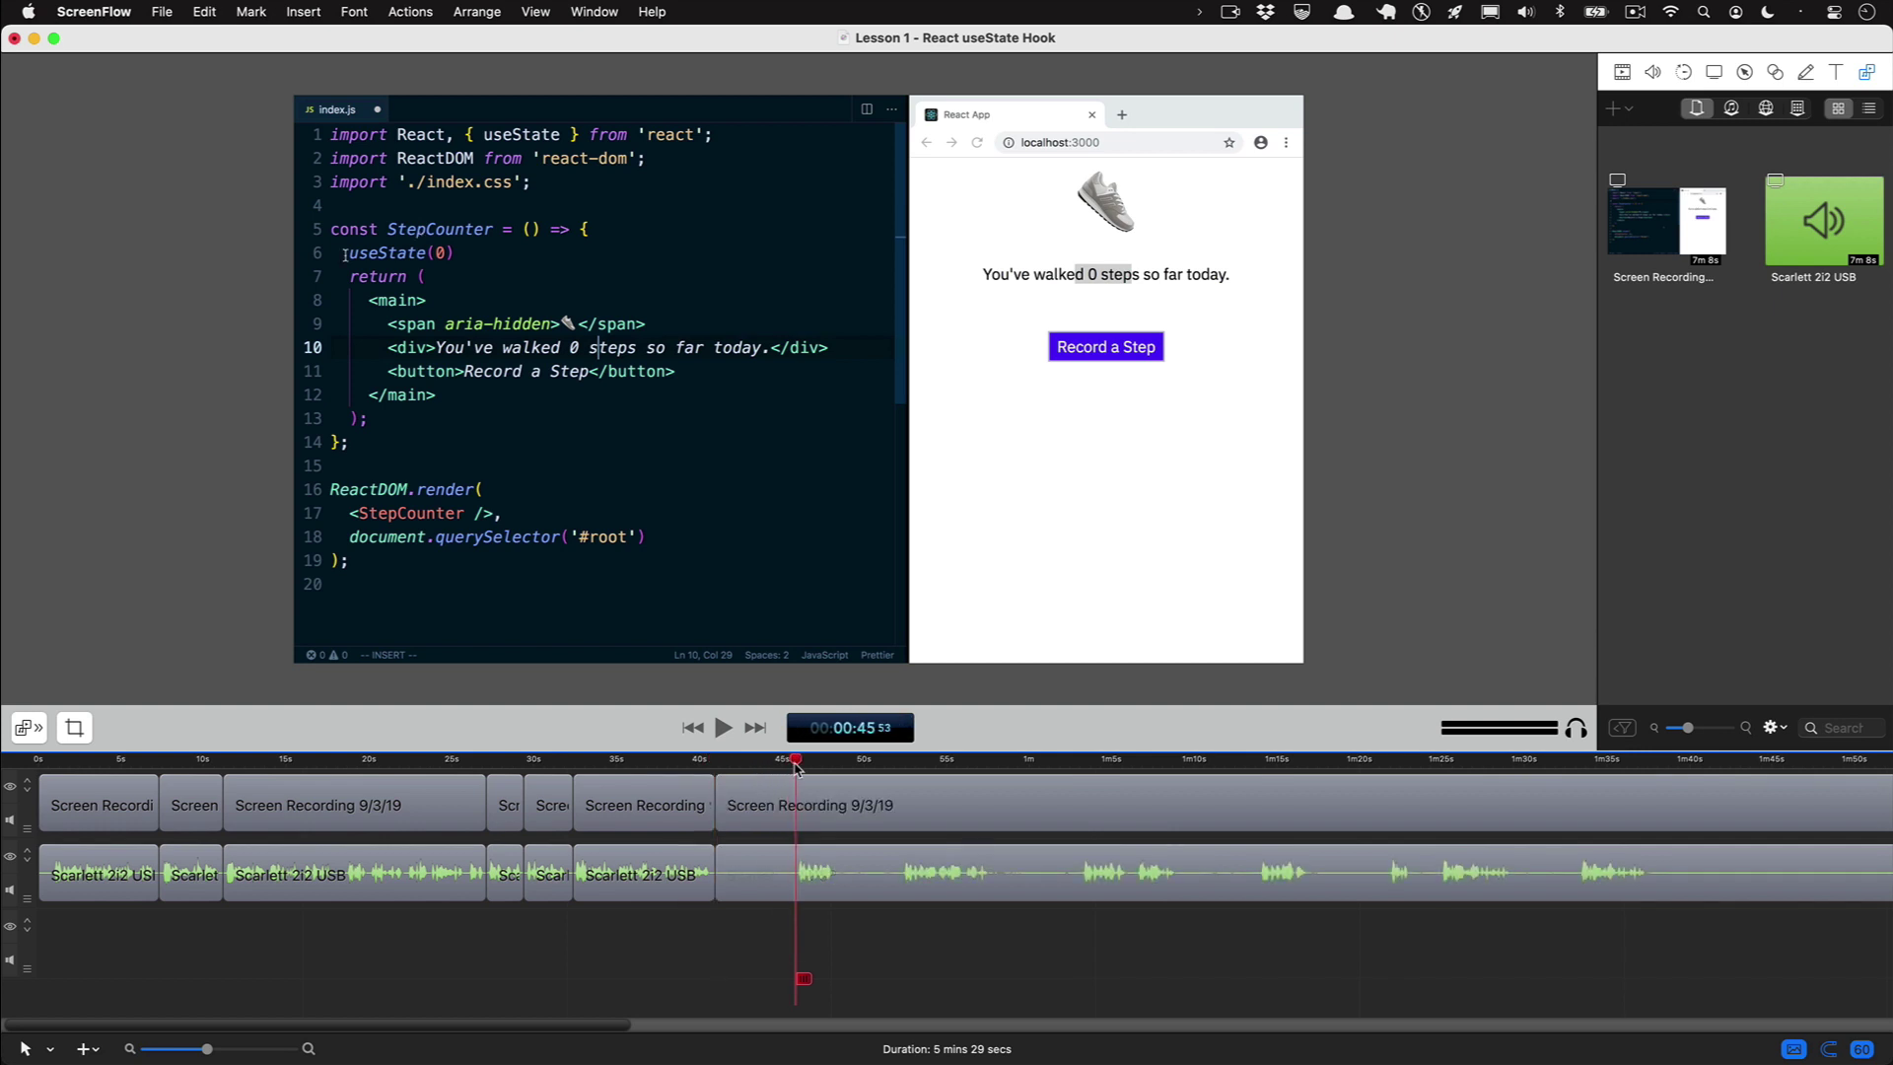
pyautogui.press('o')
pyautogui.press(';')
pyautogui.press('i')
pyautogui.press('x')
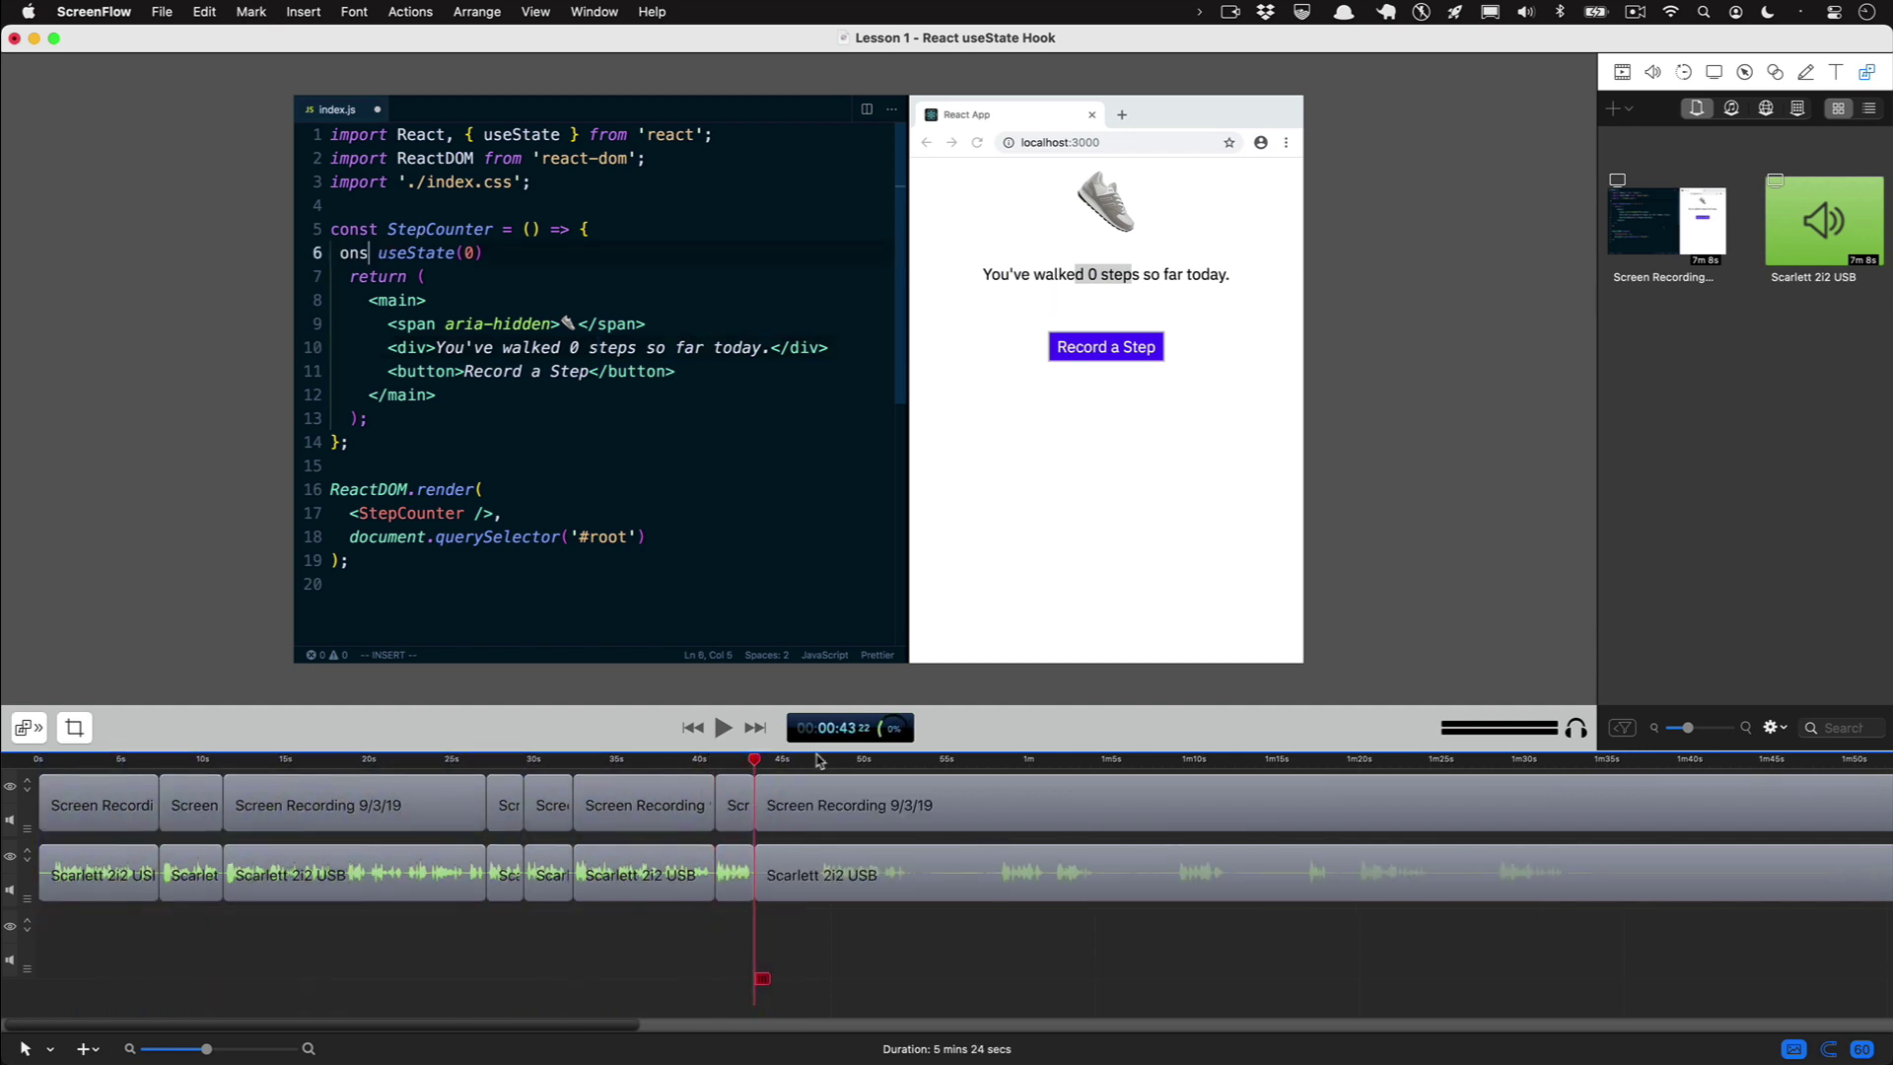
# - Ripple delete the silence in both clips from the split at about 43 seconds to about 47 seconds
pyautogui.click(817, 760)
pyautogui.press('o')
pyautogui.press(';')
pyautogui.press('i')
pyautogui.press('x')
pyautogui.press('super+minus')
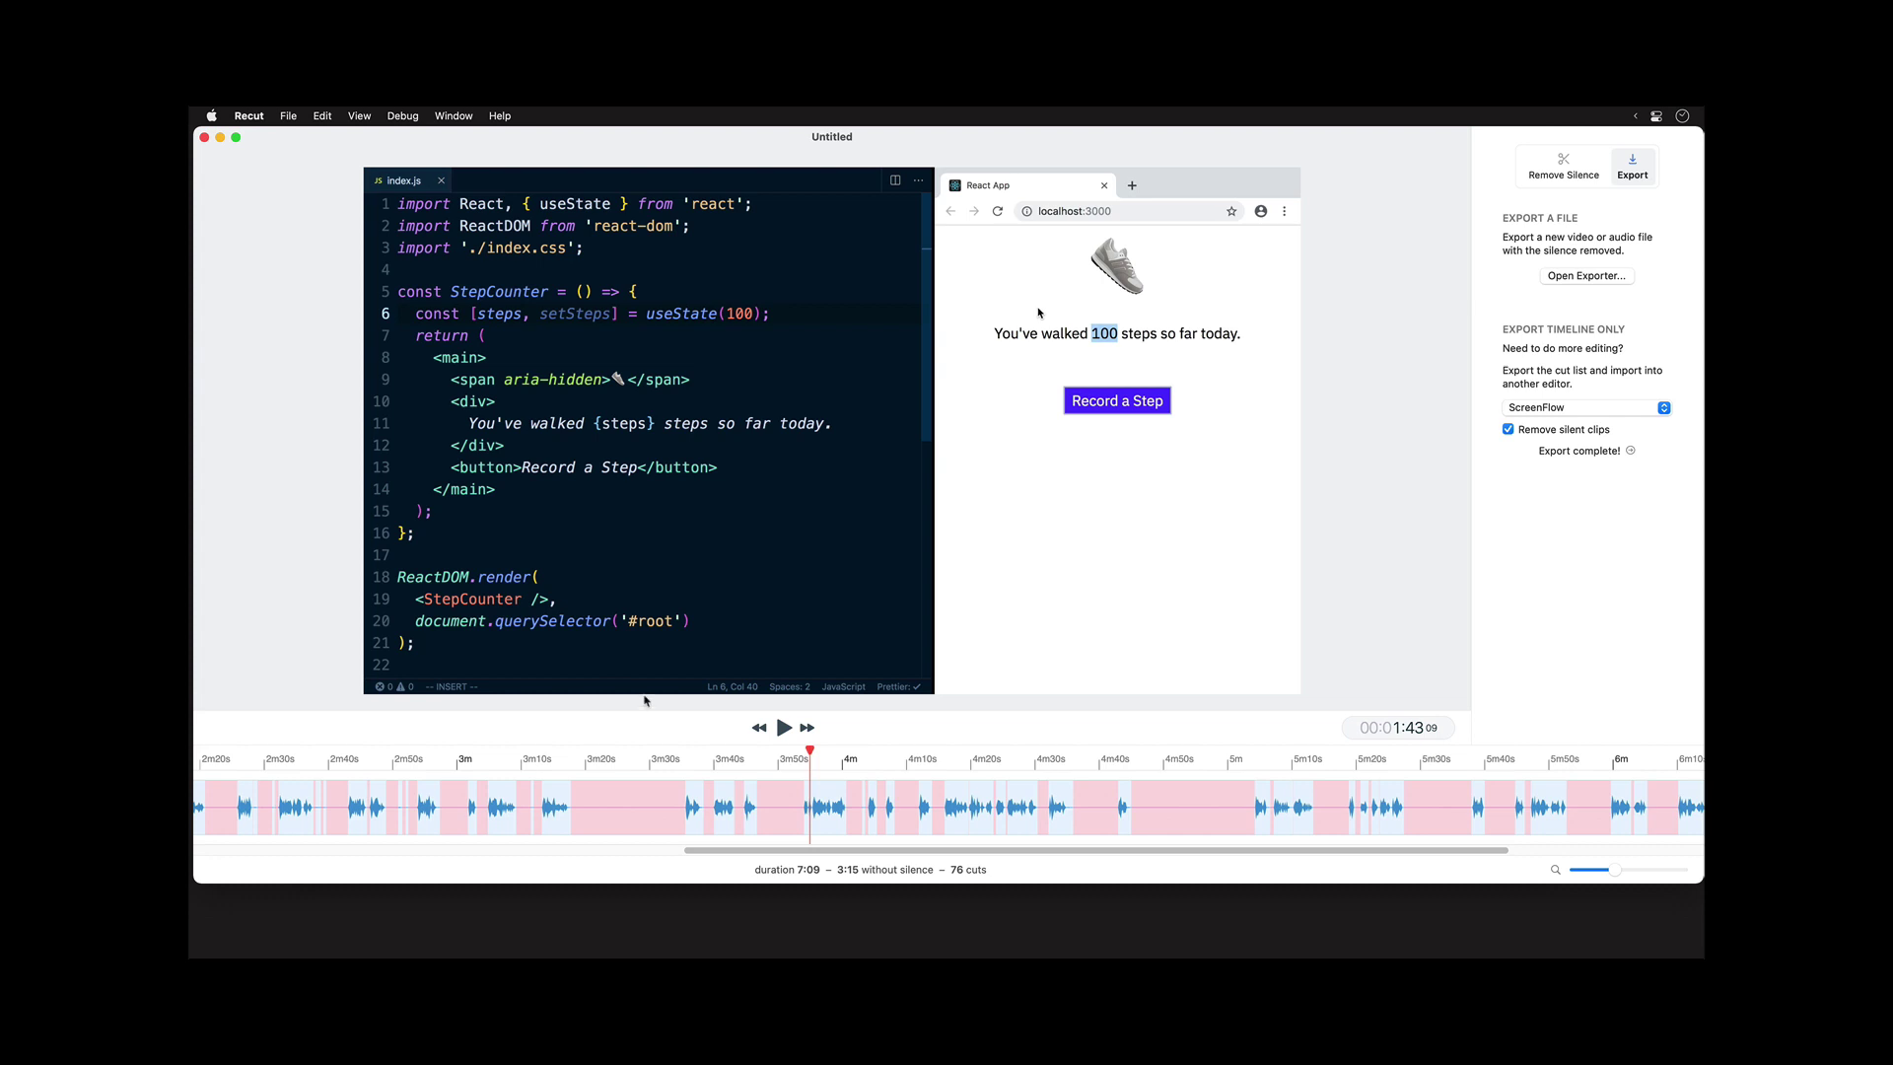
# - In Recut, select individual silent and spoken segments between about 3m17s and 4m to examine the detected cuts
pyautogui.click(624, 804)
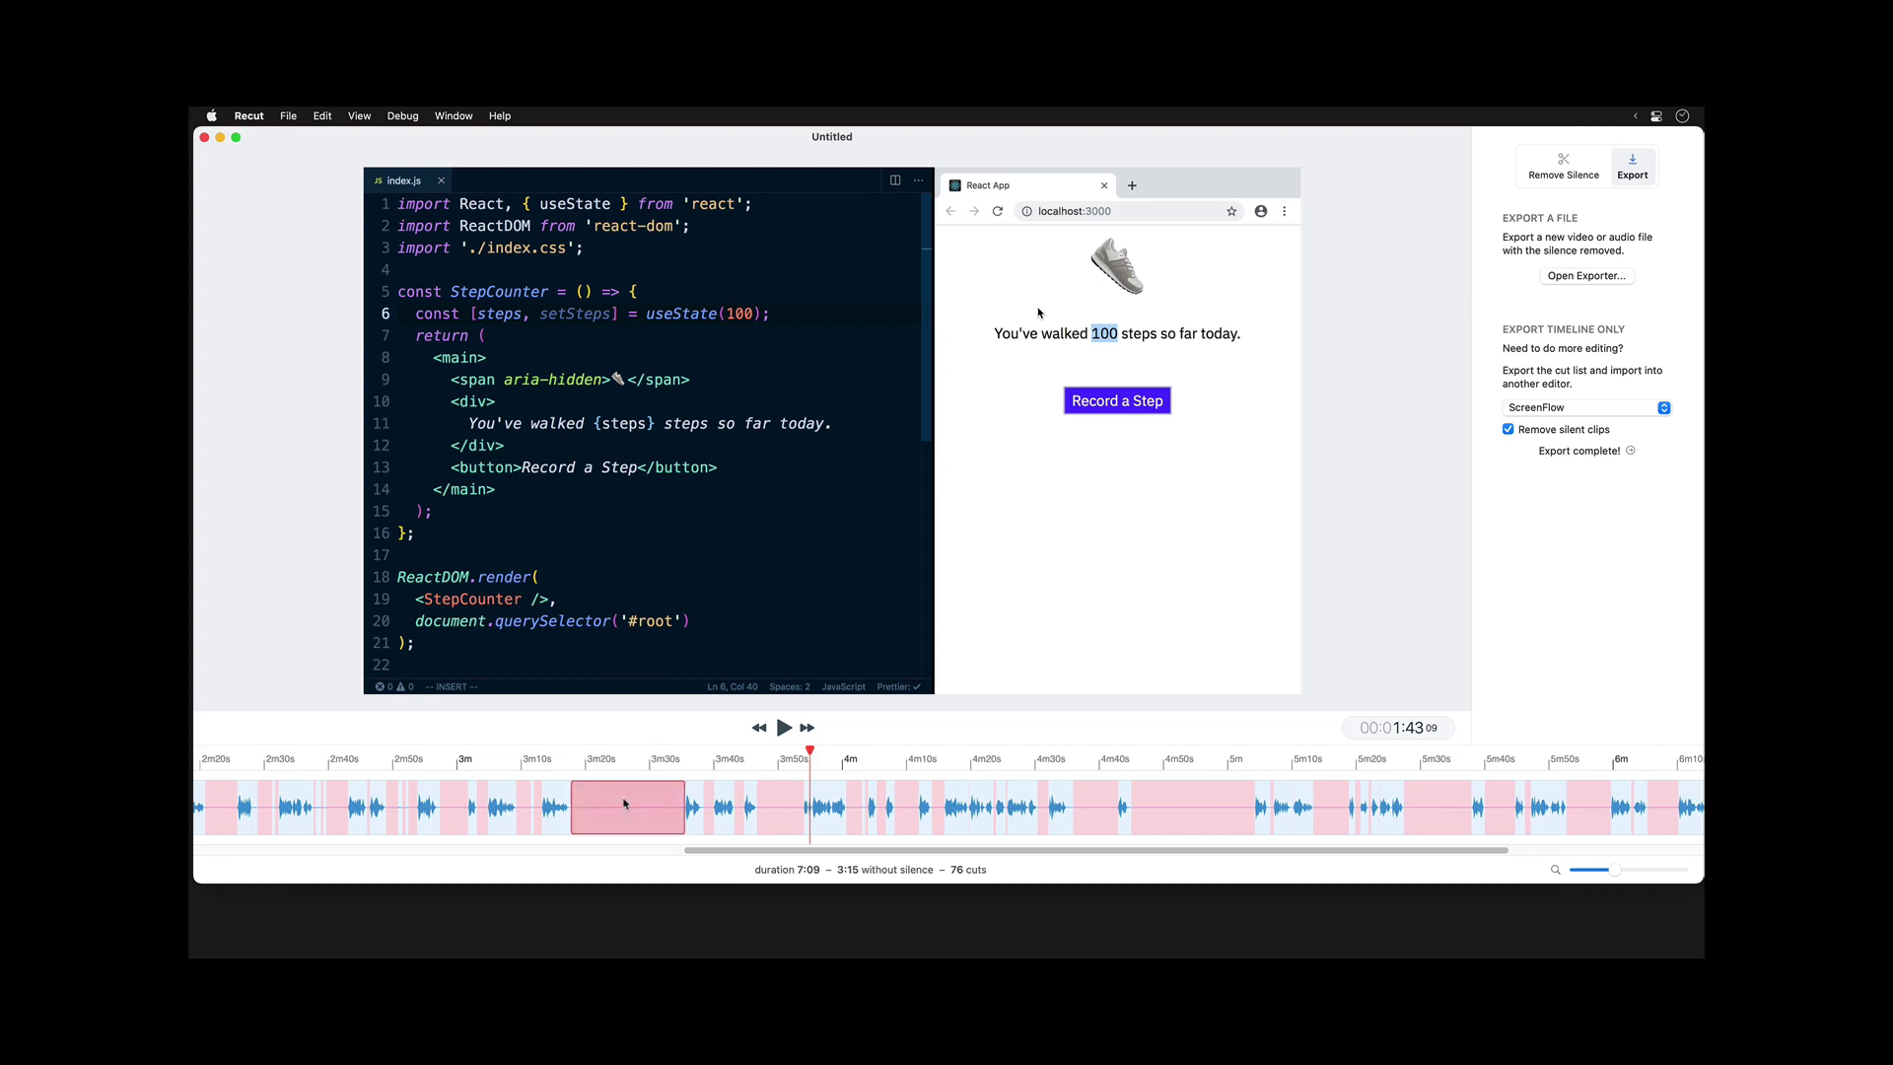
pyautogui.click(707, 811)
pyautogui.click(742, 811)
pyautogui.click(798, 813)
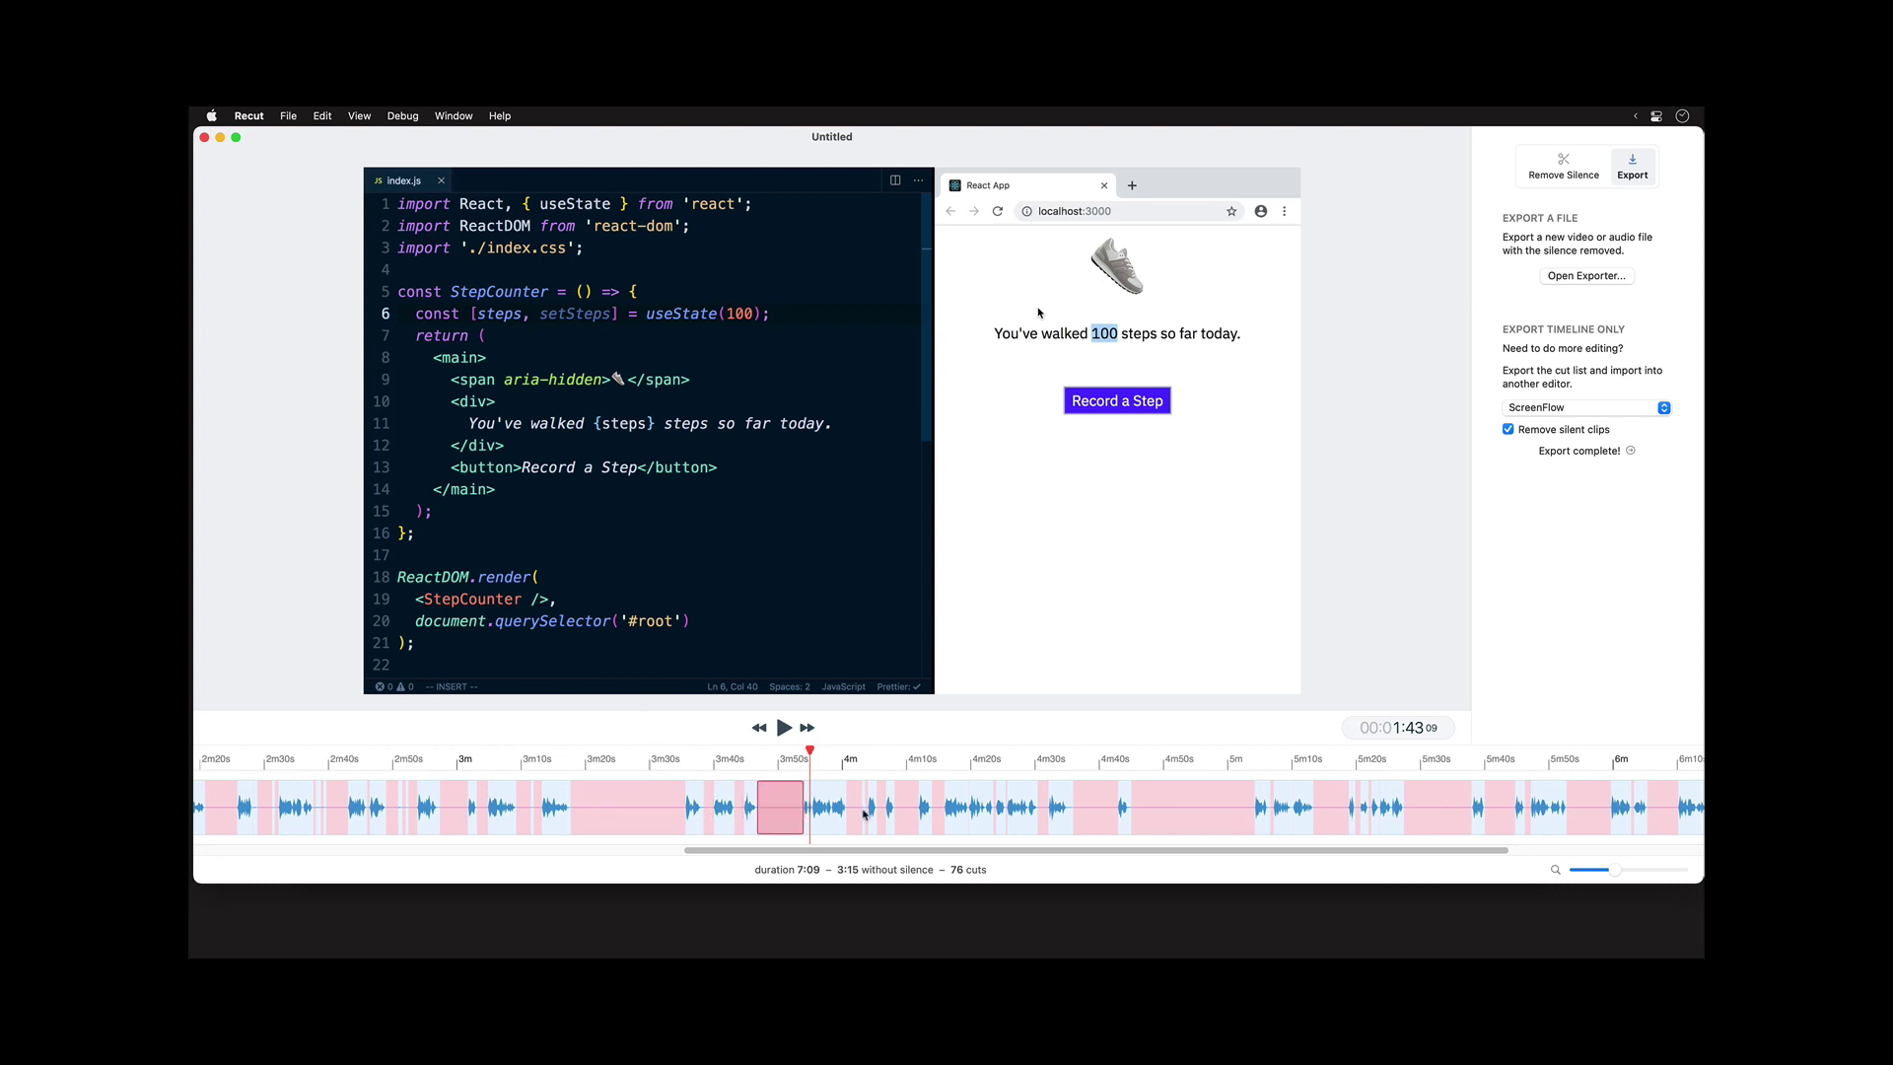
pyautogui.click(841, 814)
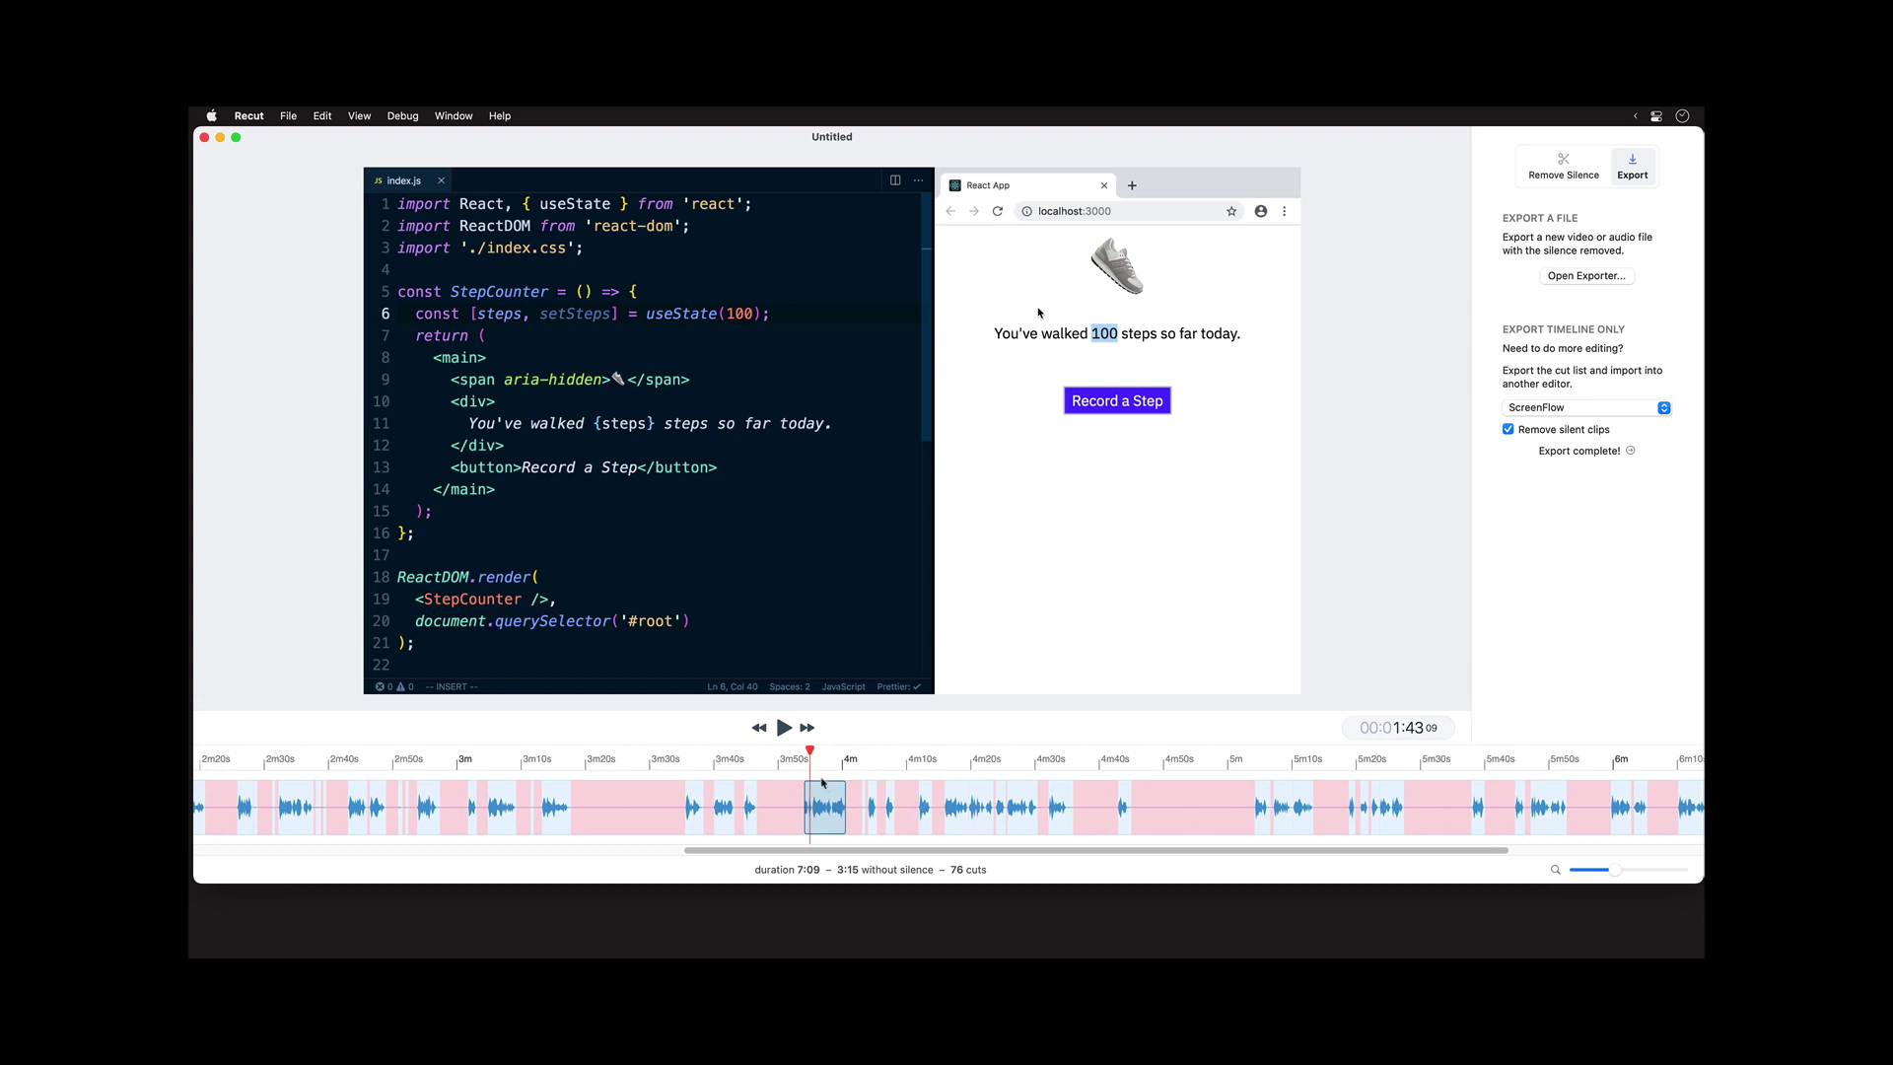
# - Play the timeline from about 3m37s and box-select the spoken segments between about 2m53s and 3m17s
pyautogui.click(697, 760)
pyautogui.press('space')
pyautogui.moveTo(565, 812); pyautogui.dragTo(414, 806)
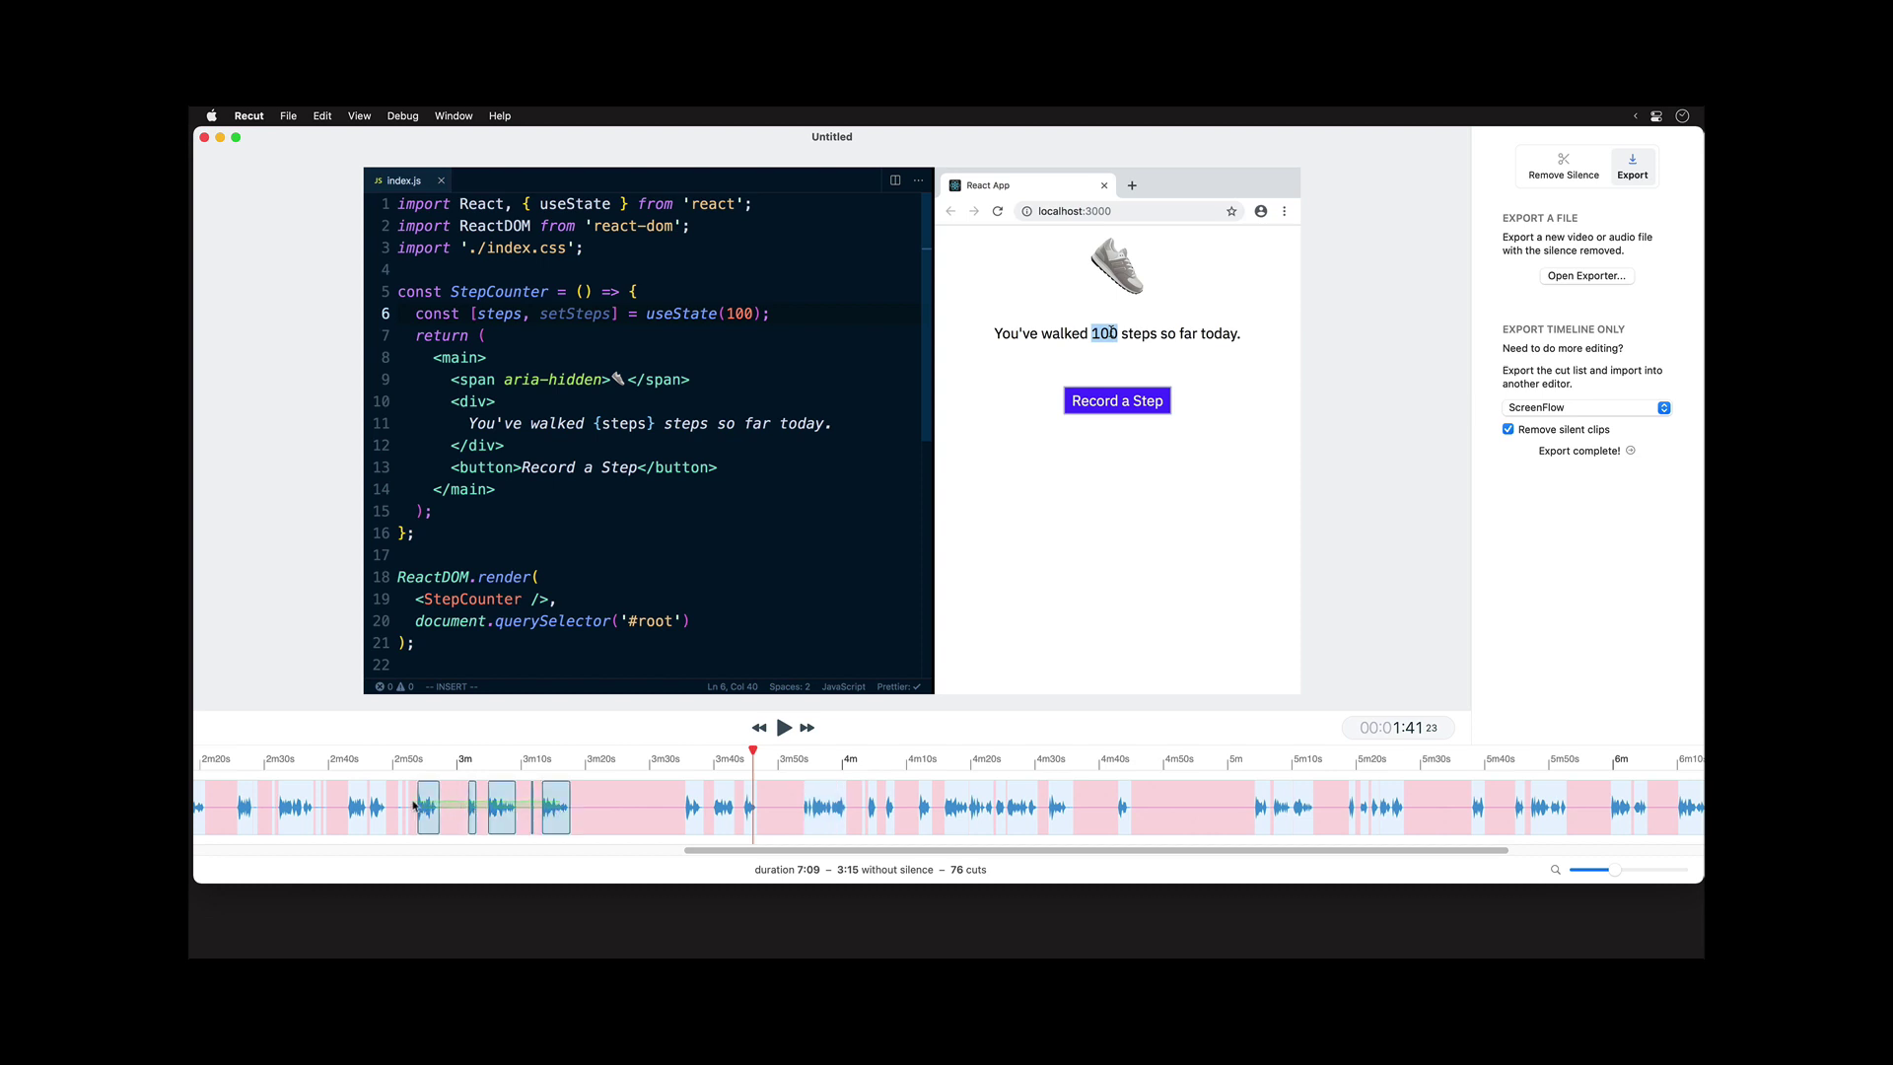
# - Cut the selected spoken segments between about 2m53s and 3m17s from the timeline
pyautogui.press('Delete')
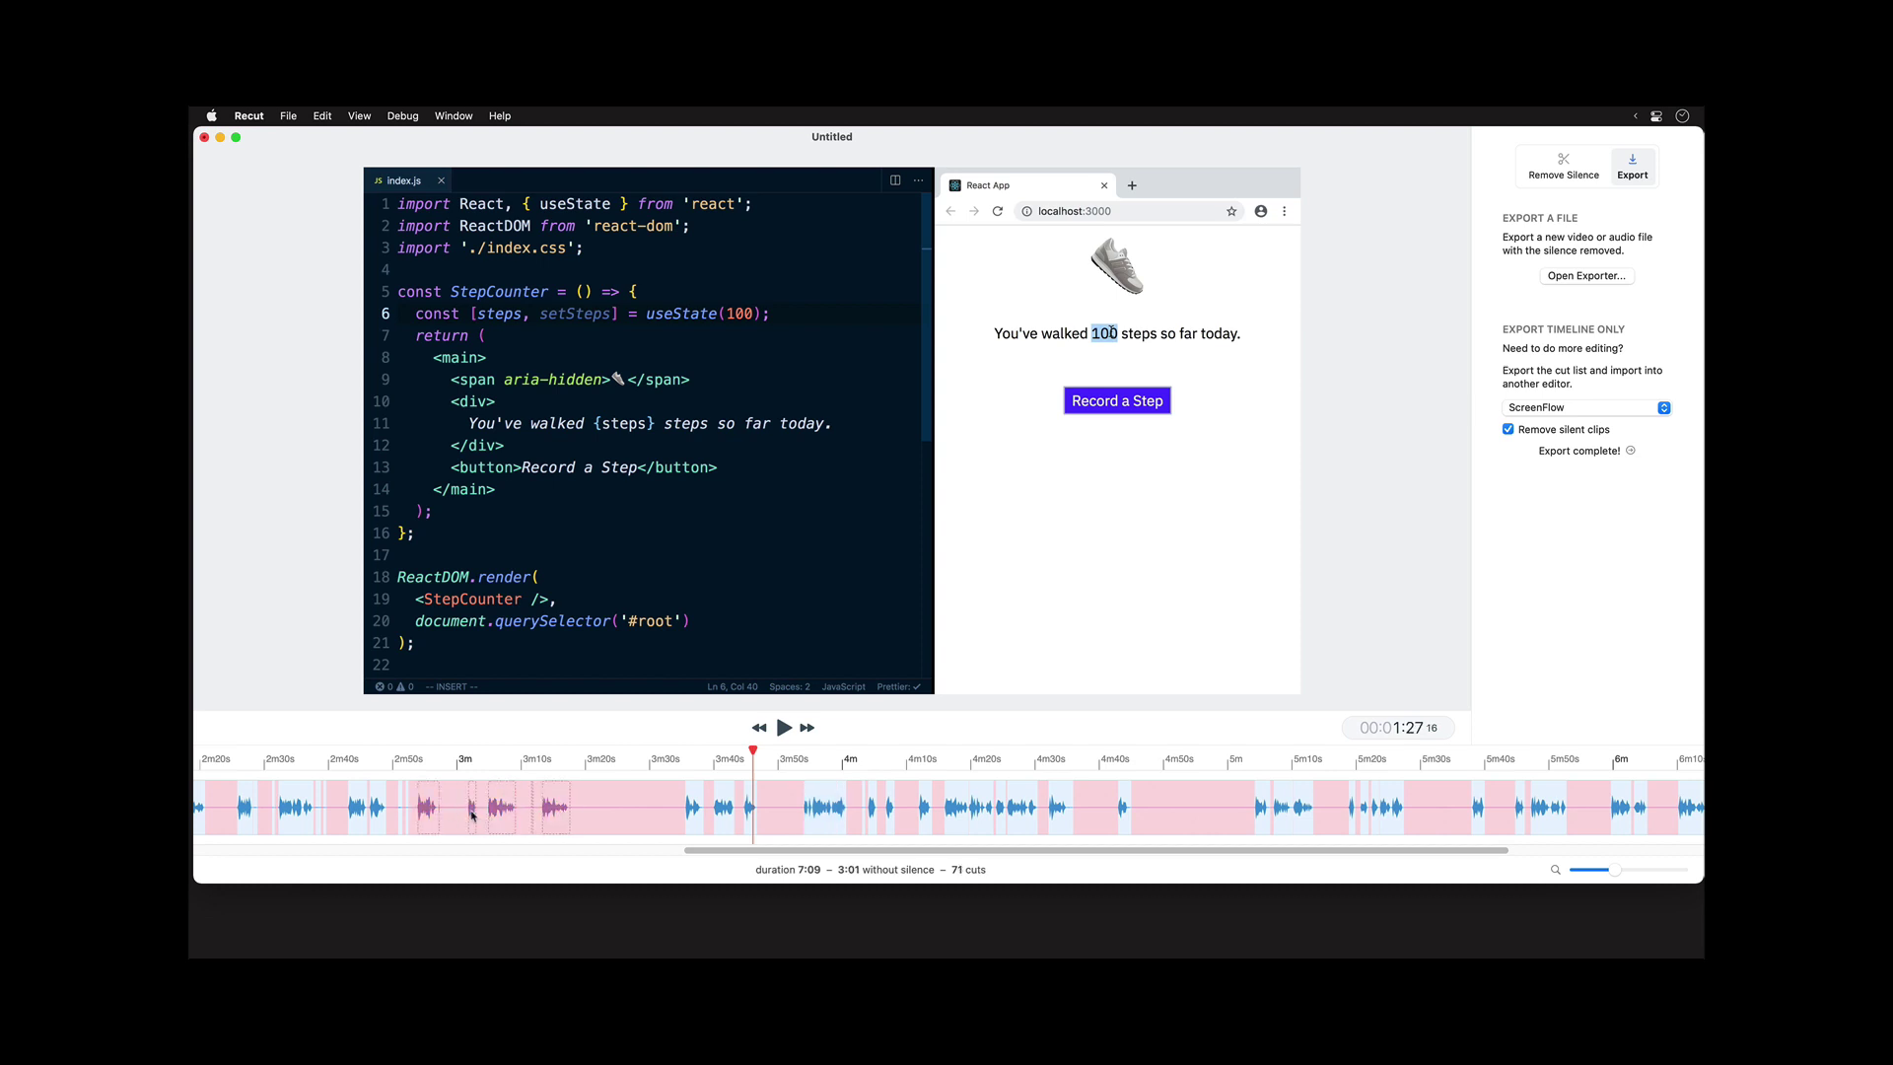
# - Restore the three silent segments between about 4m30s and 5m03s to the kept footage and scrub through that stretch
pyautogui.click(1131, 782)
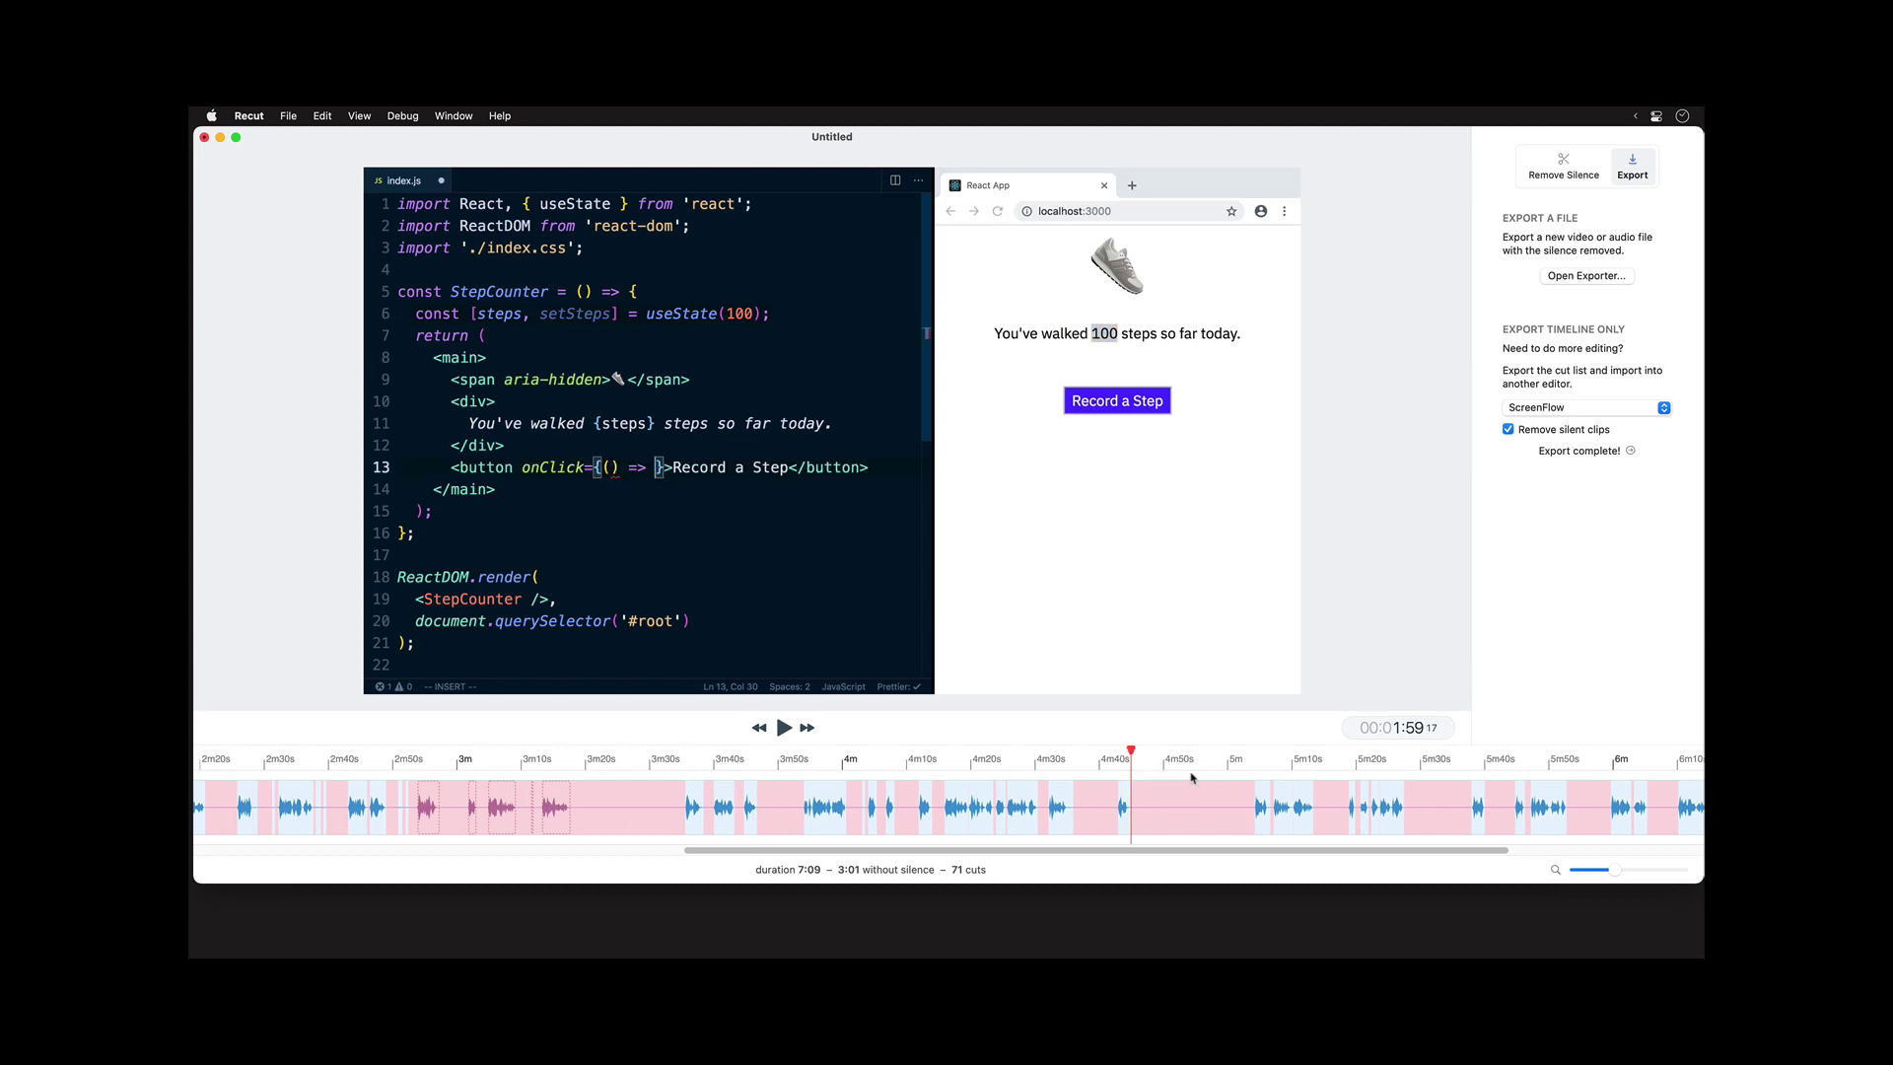
pyautogui.click(1199, 803)
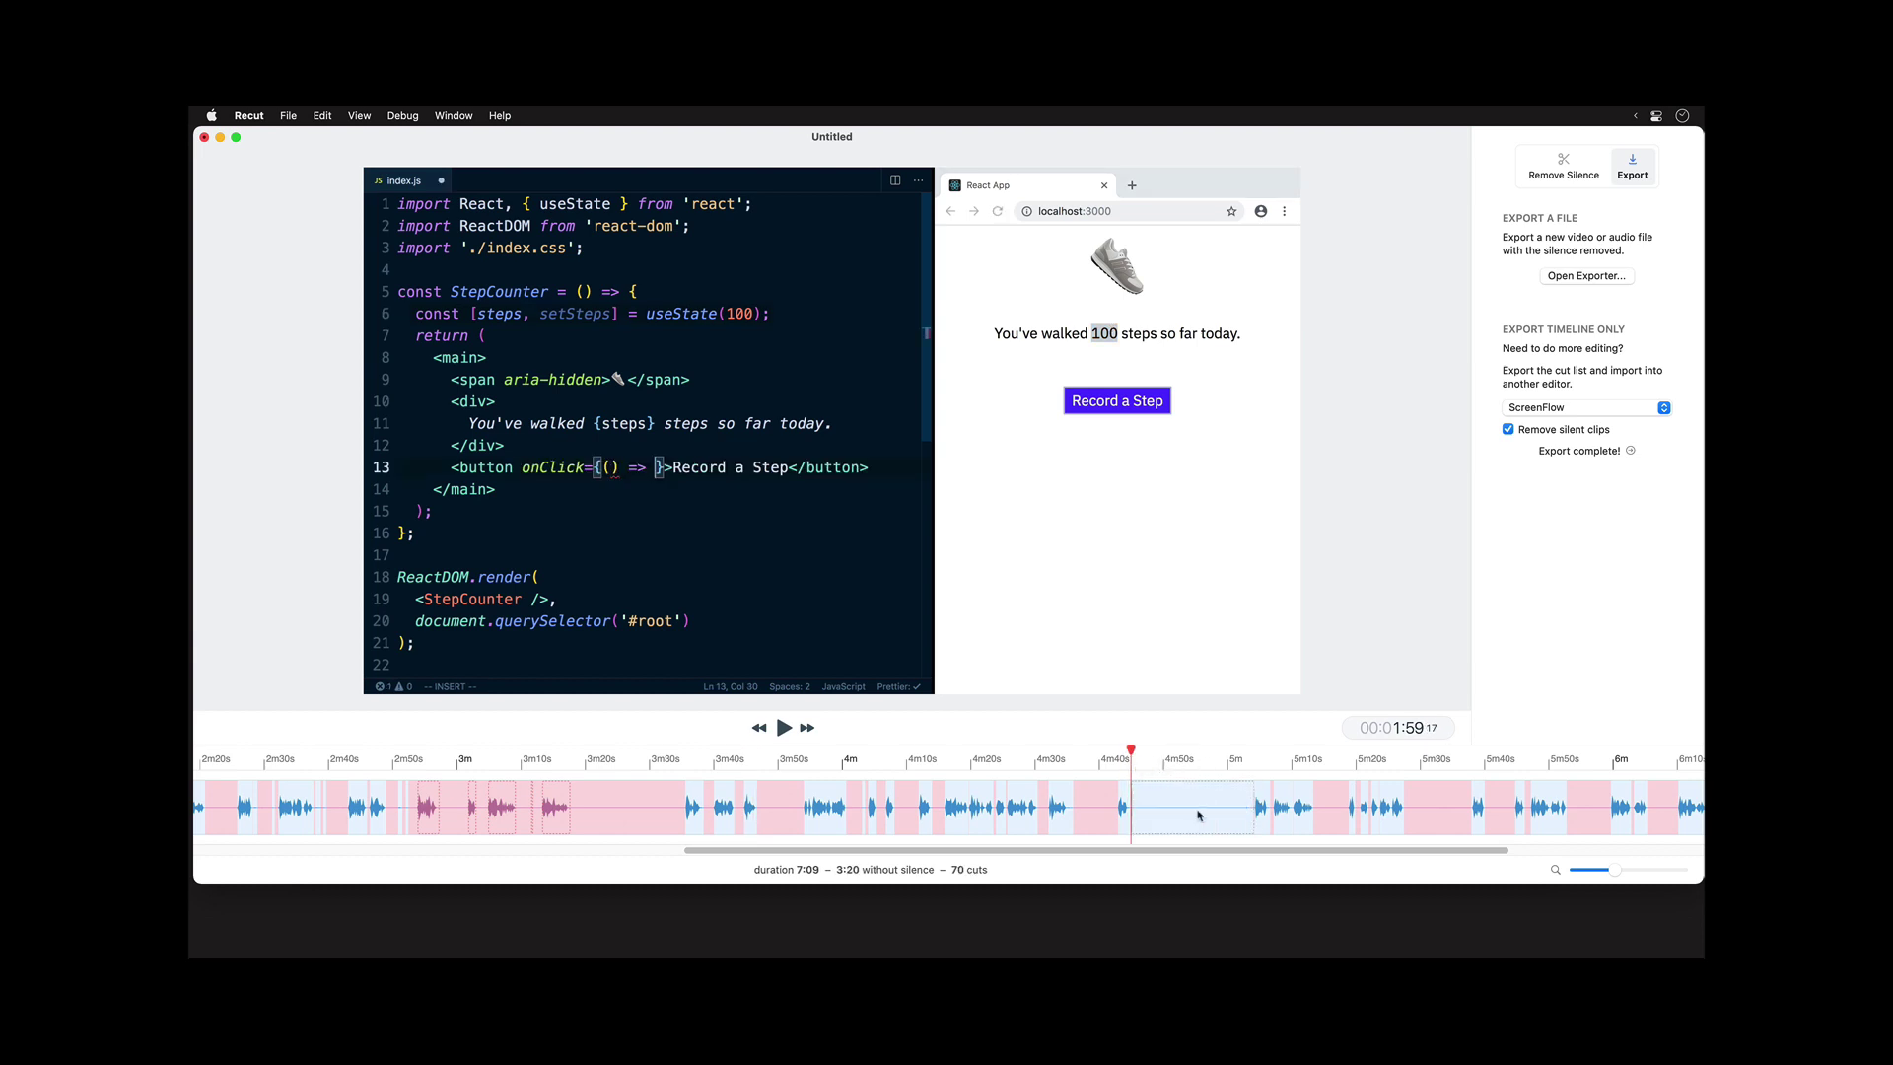
pyautogui.click(1094, 809)
pyautogui.click(1044, 808)
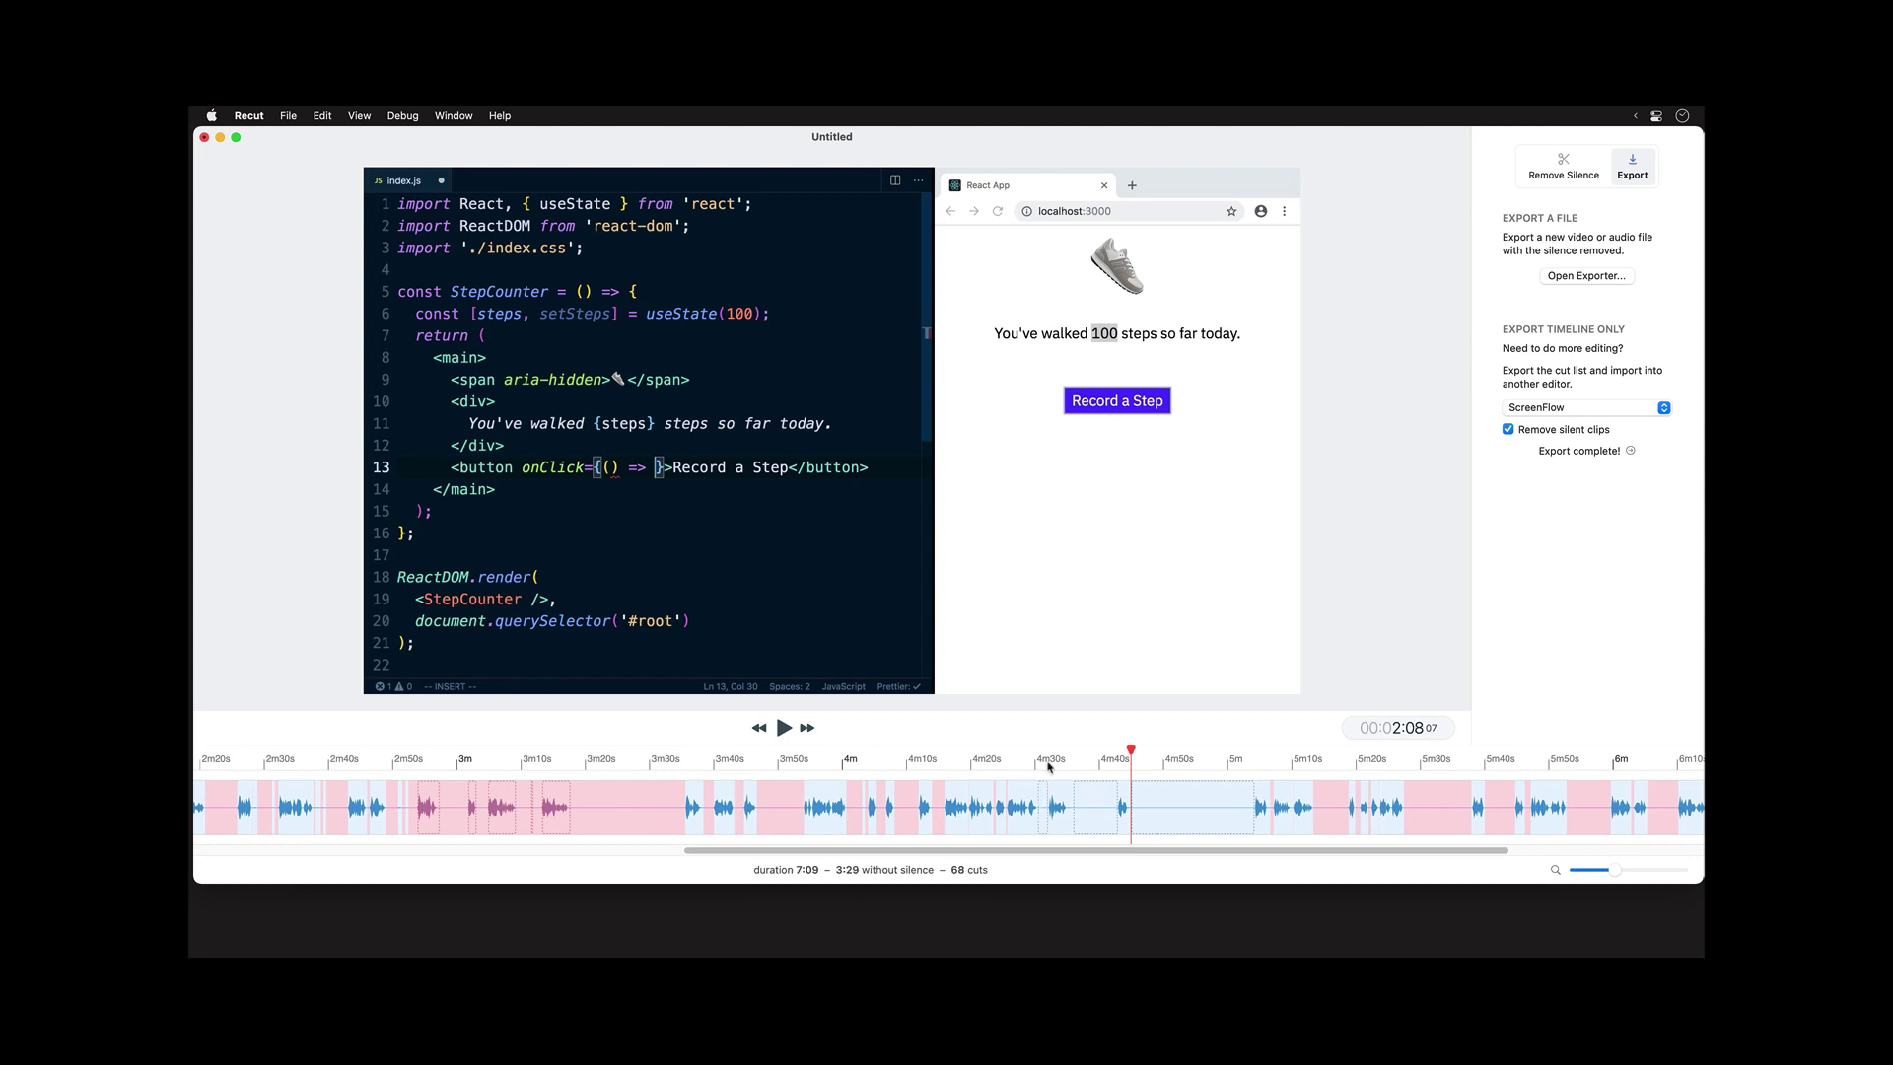
pyautogui.click(1035, 784)
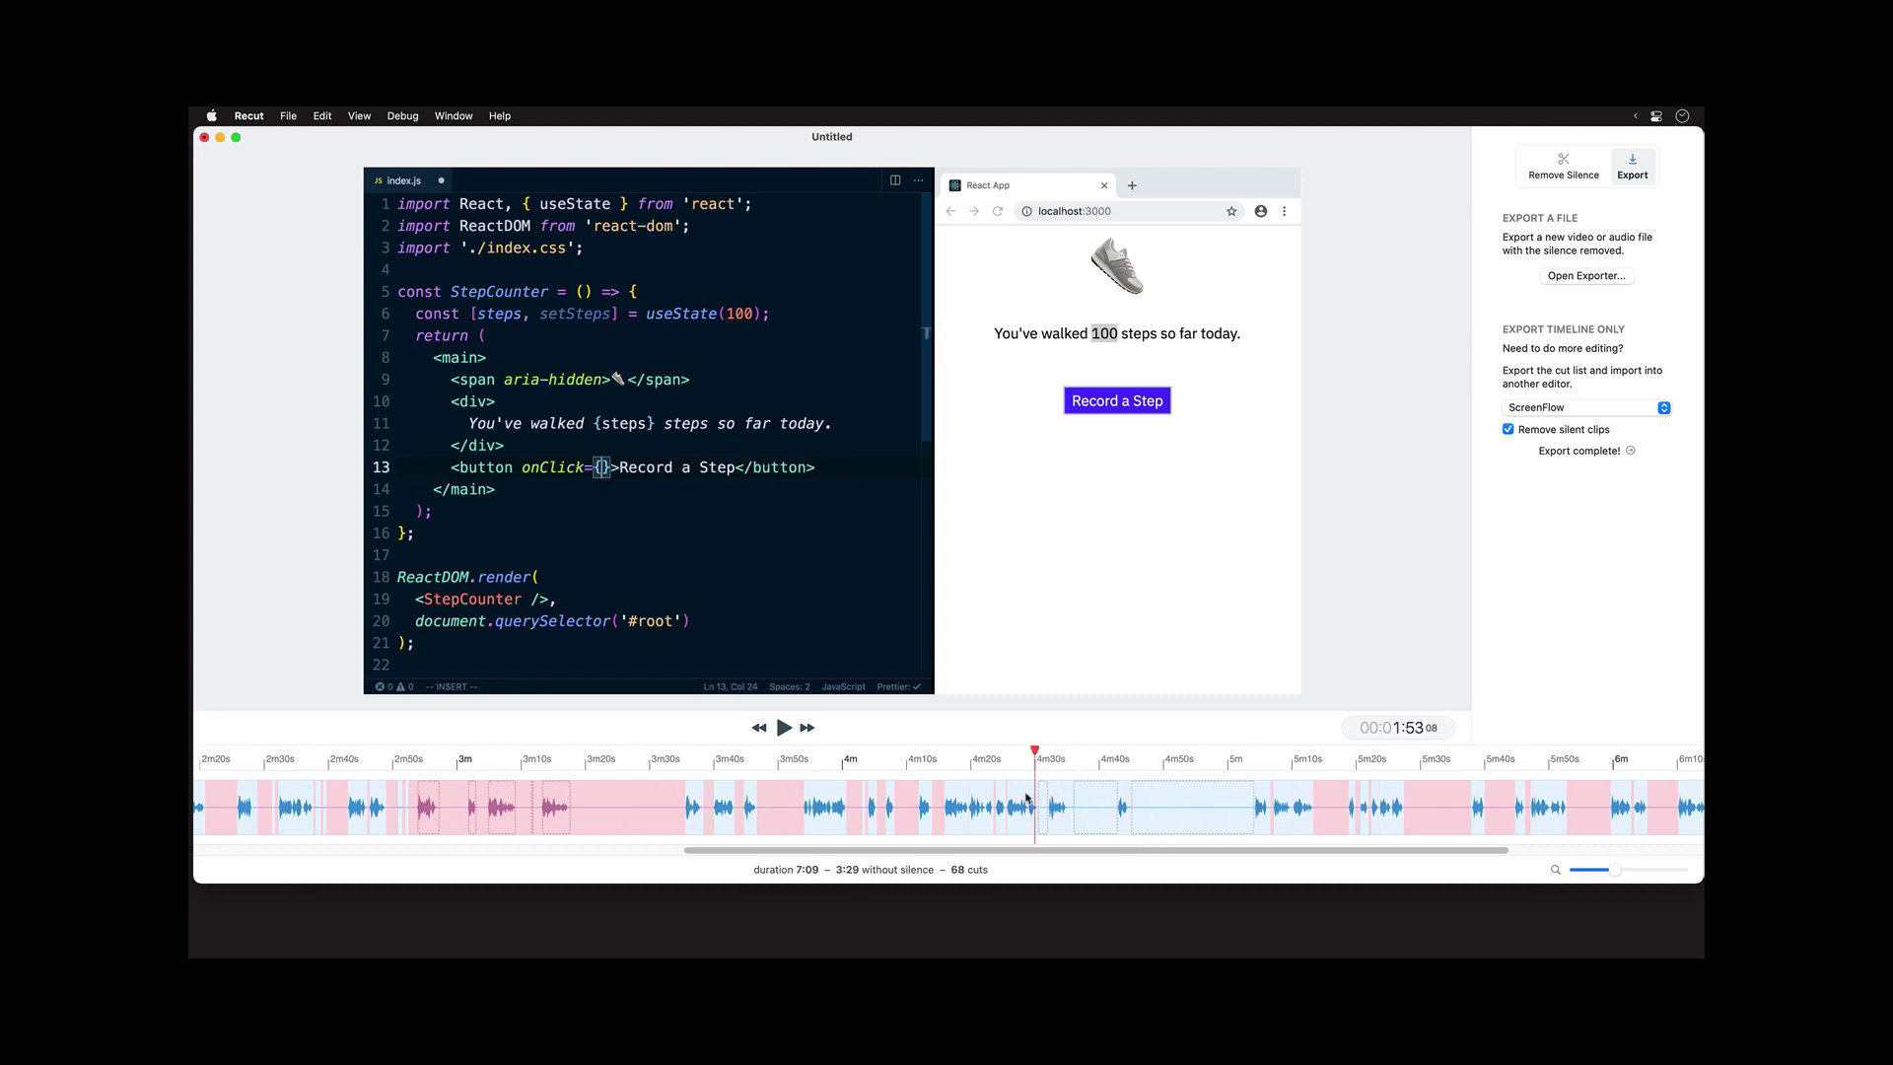
pyautogui.moveTo(1025, 796); pyautogui.dragTo(1179, 788)
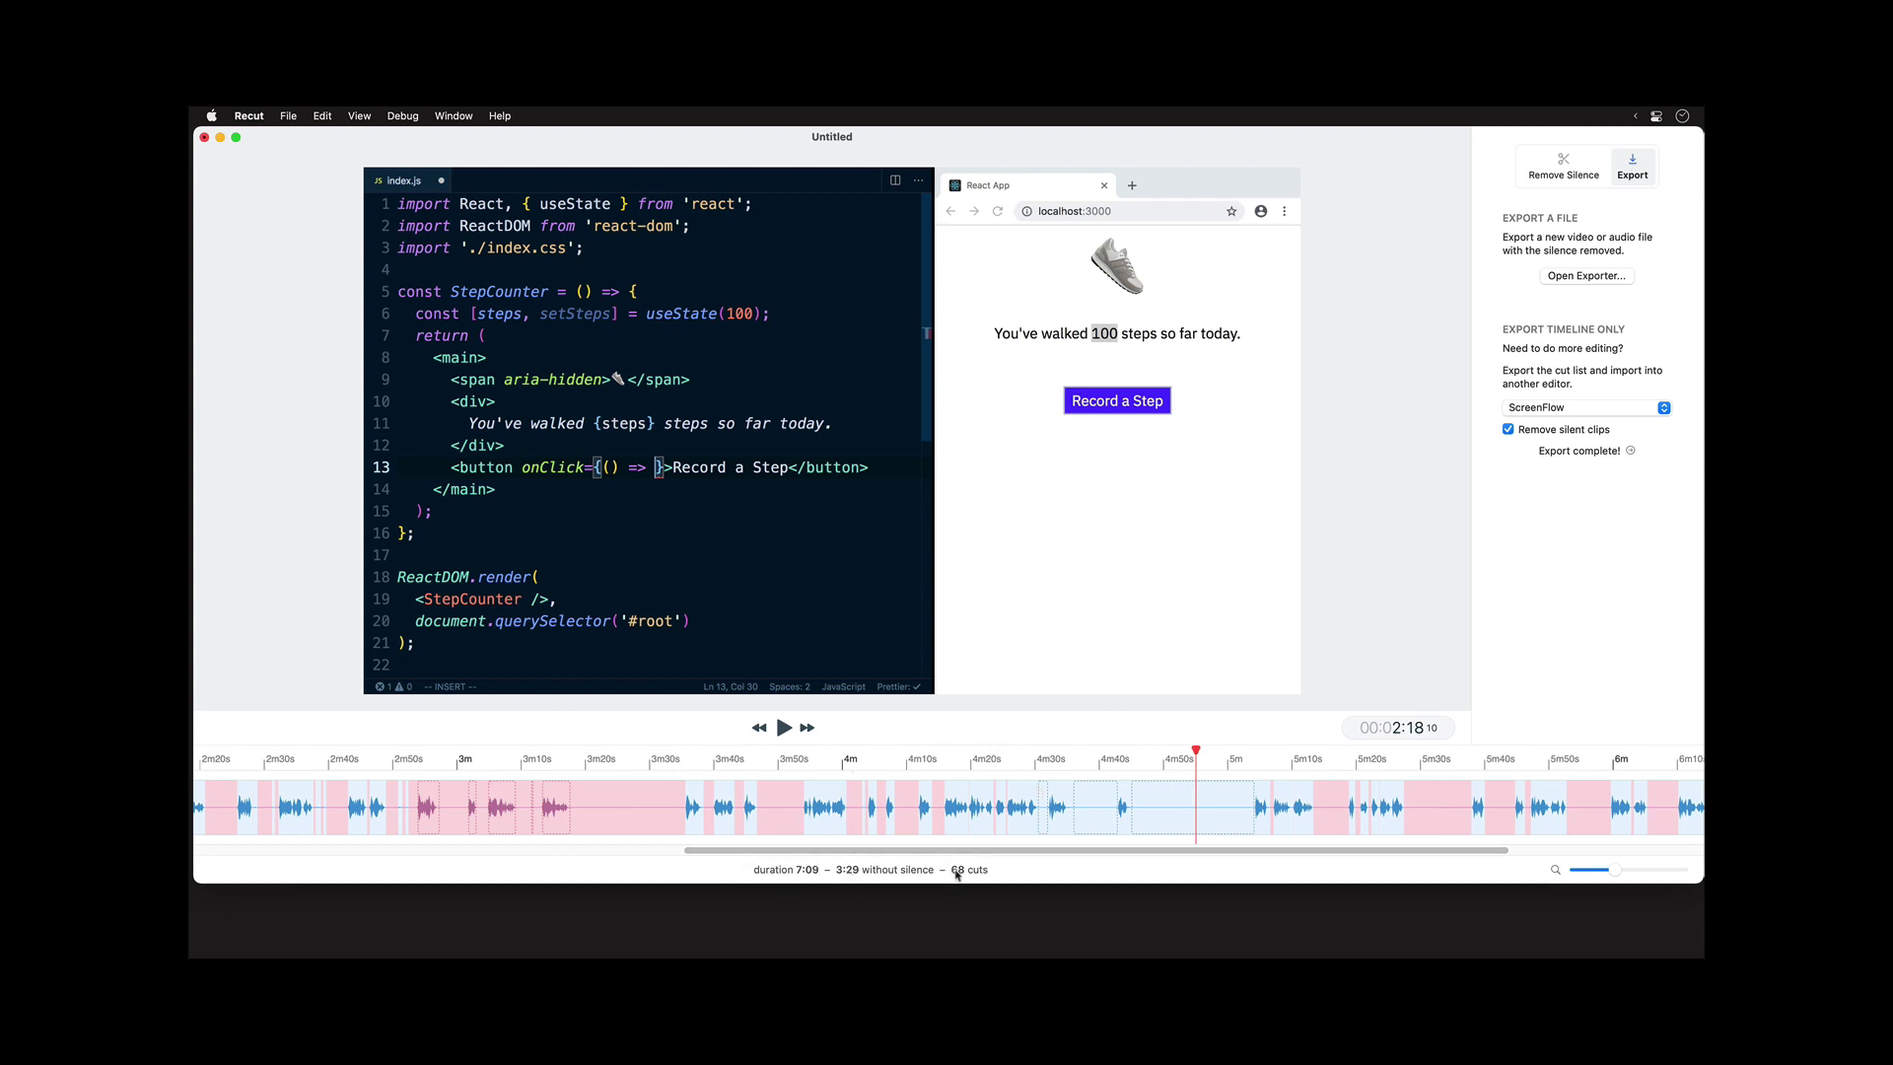
# - Review the silence removal settings for threshold, minimum duration, padding and blips, and return to the export options
pyautogui.hscroll(2, 958, 859)
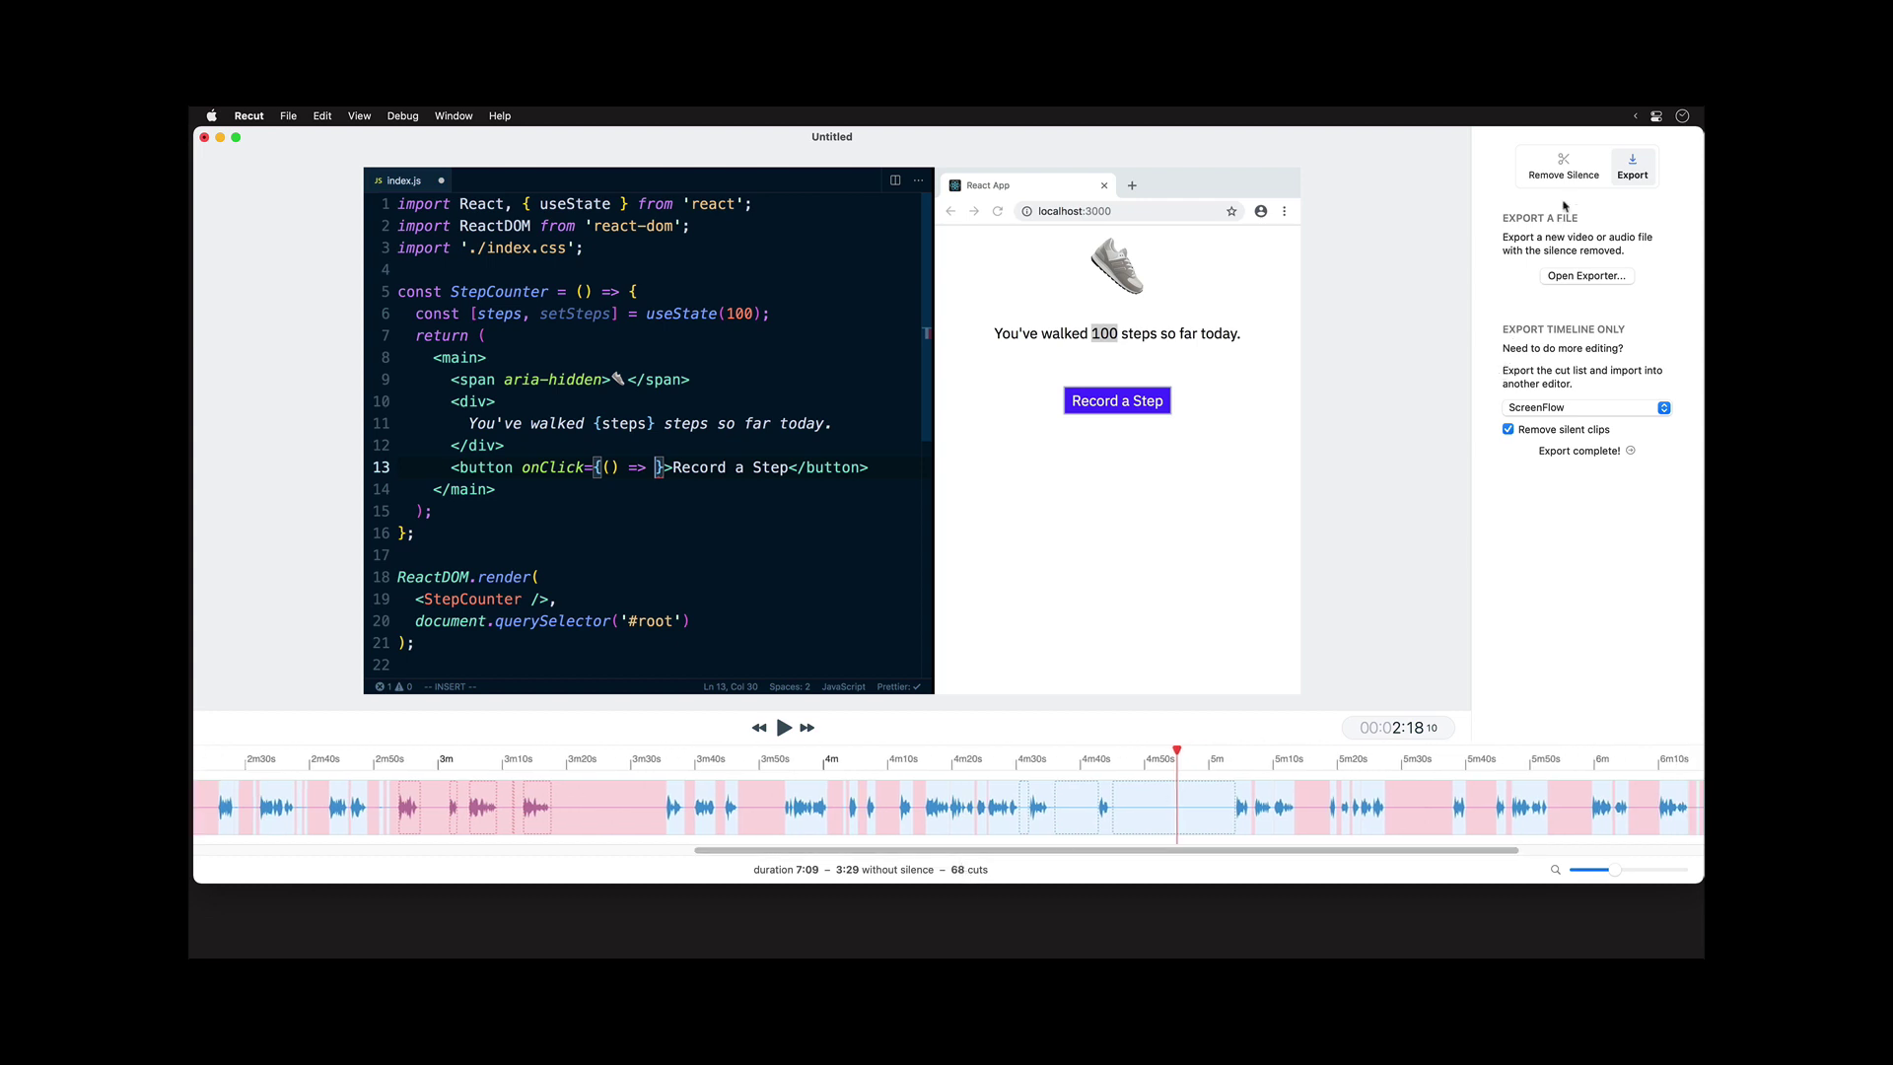
pyautogui.click(1562, 169)
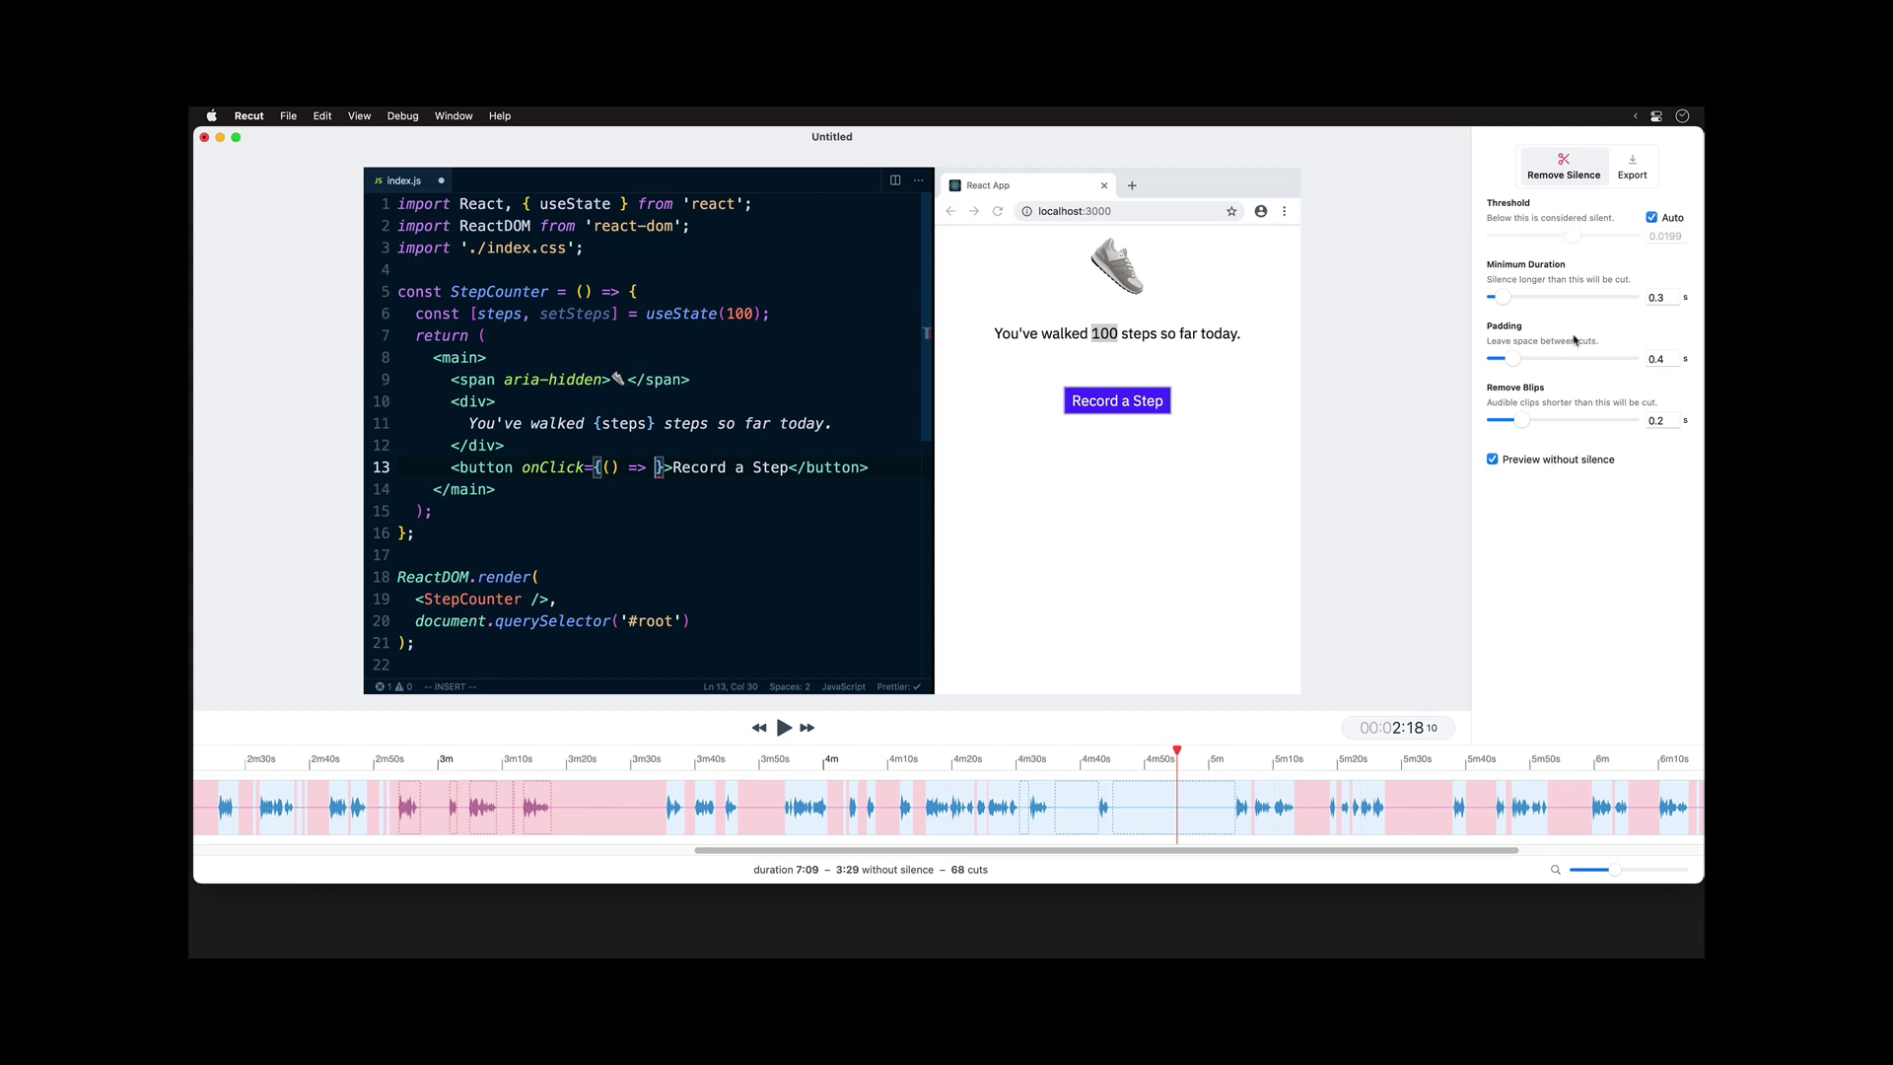
pyautogui.click(1632, 171)
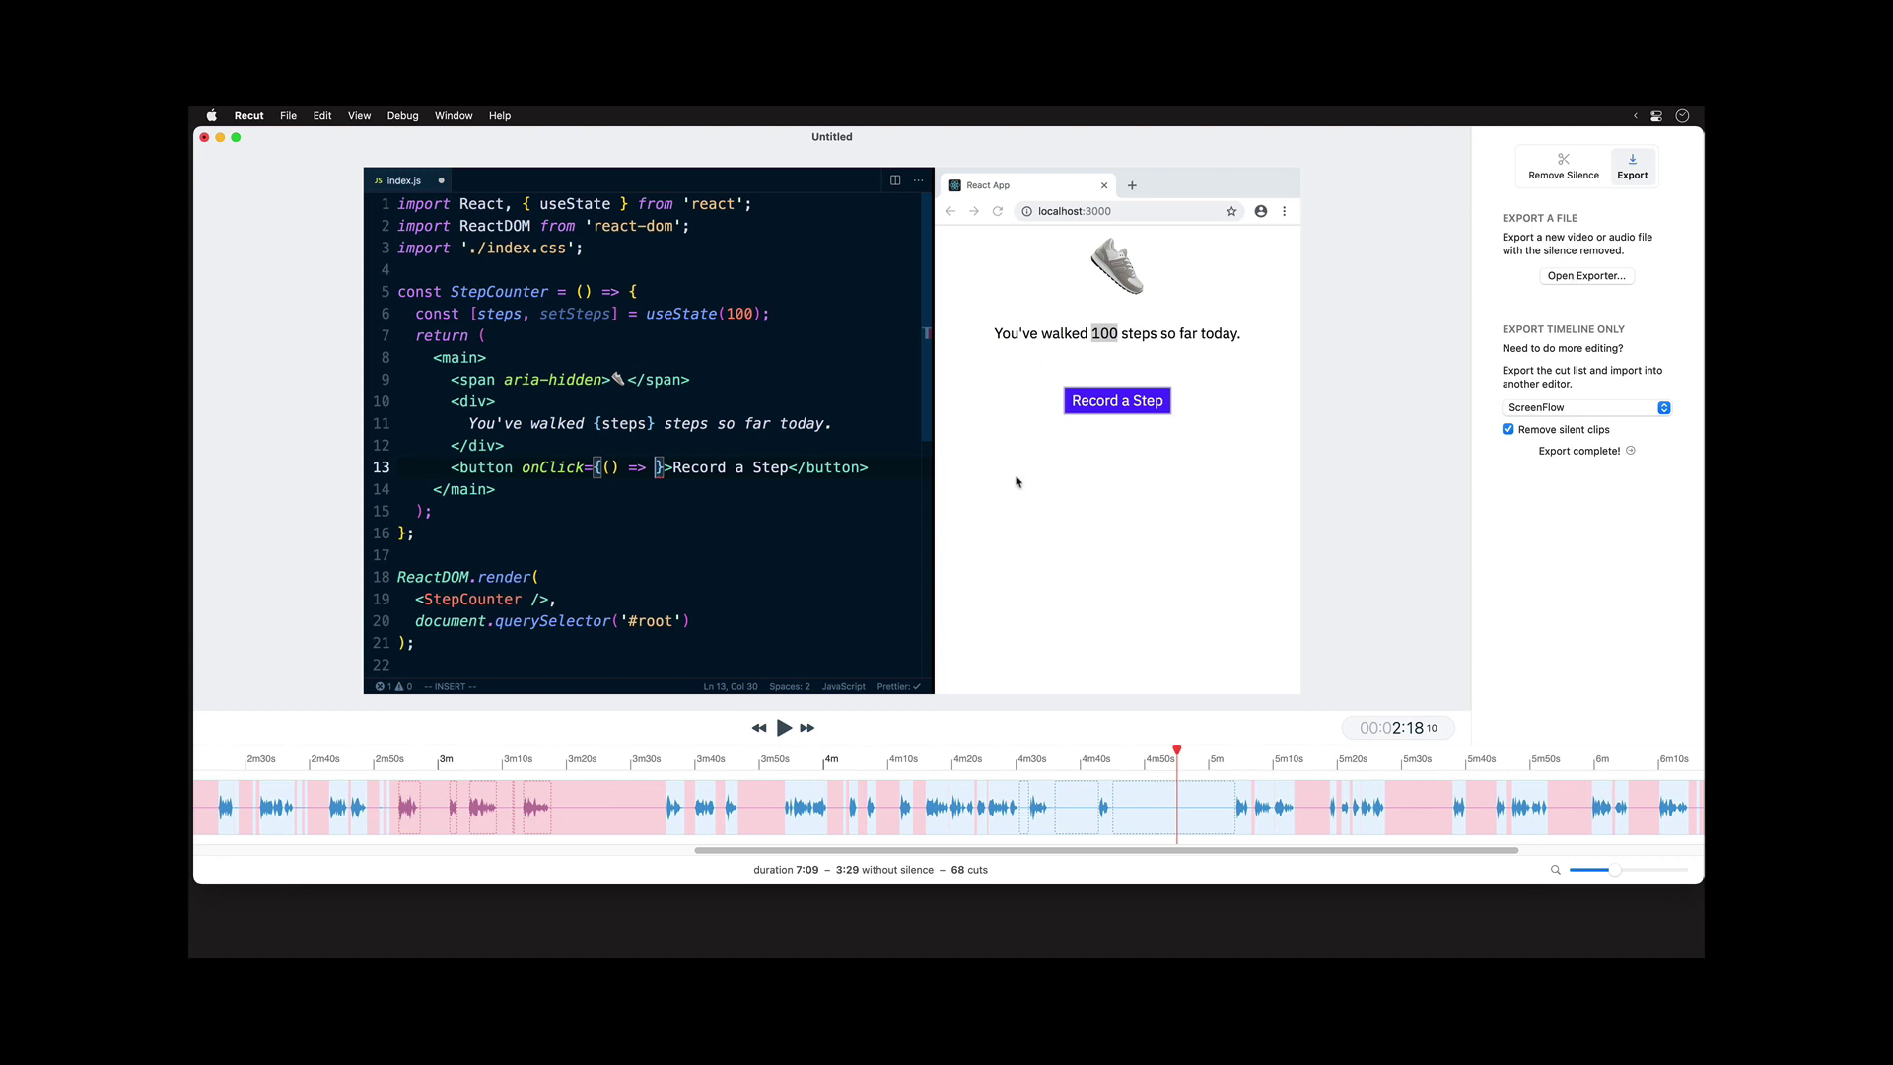
# - Export the timeline as a ScreenFlow project named "Lesson 1 - React useState Hook" on the Desktop and open it in ScreenFlow
pyautogui.click(1564, 407)
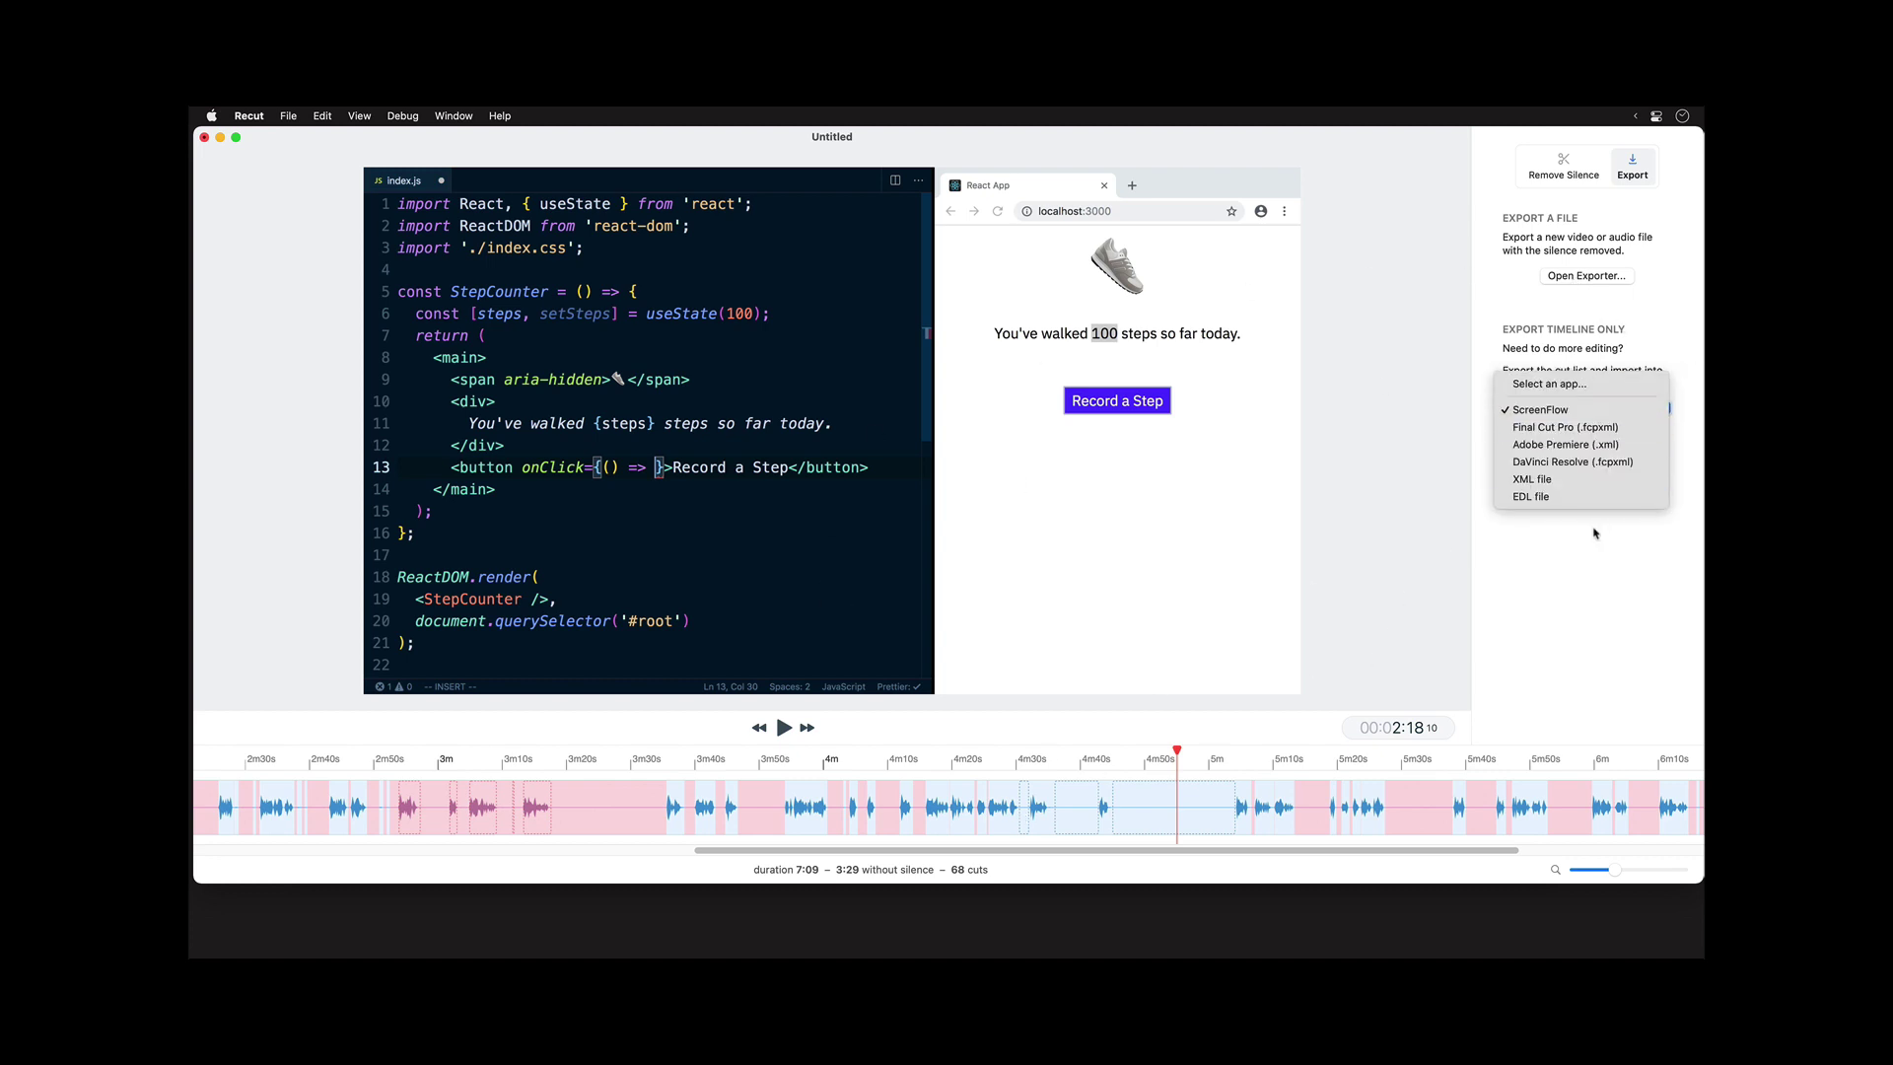
pyautogui.click(1586, 418)
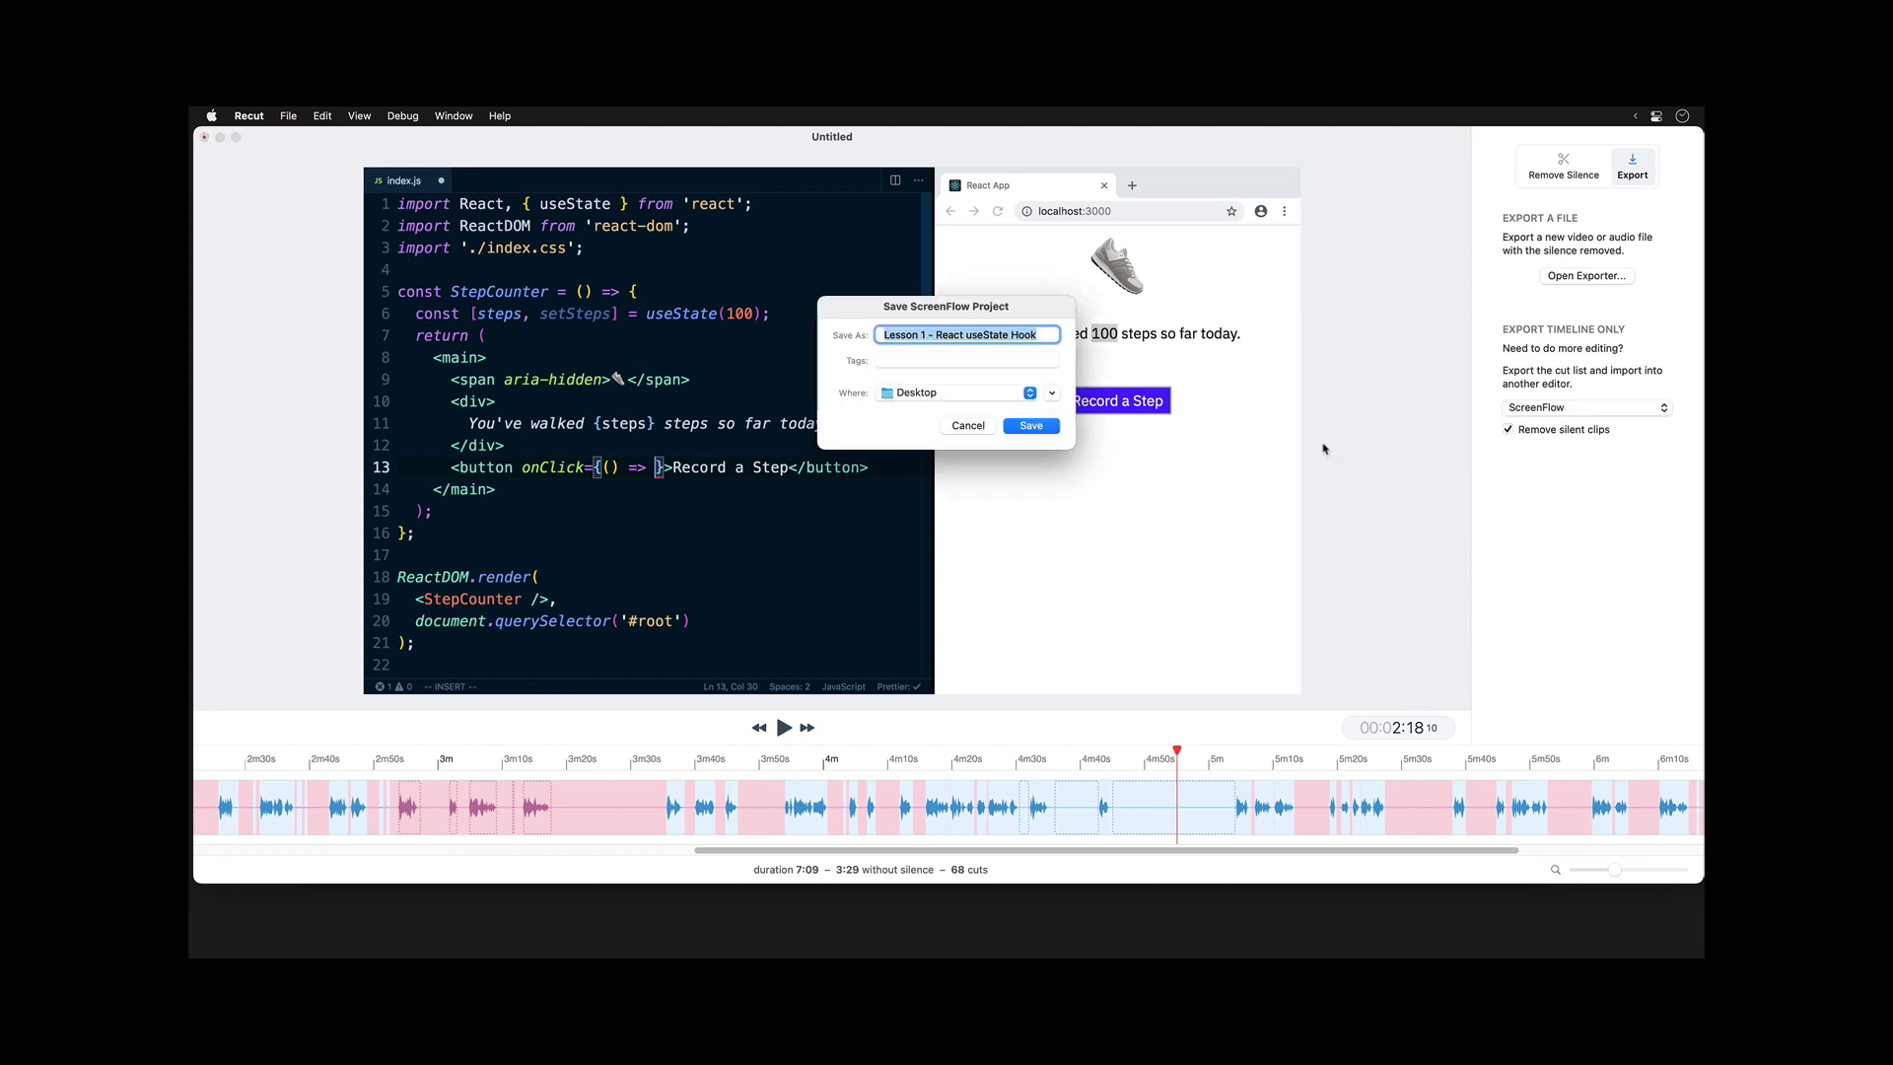
pyautogui.click(1018, 429)
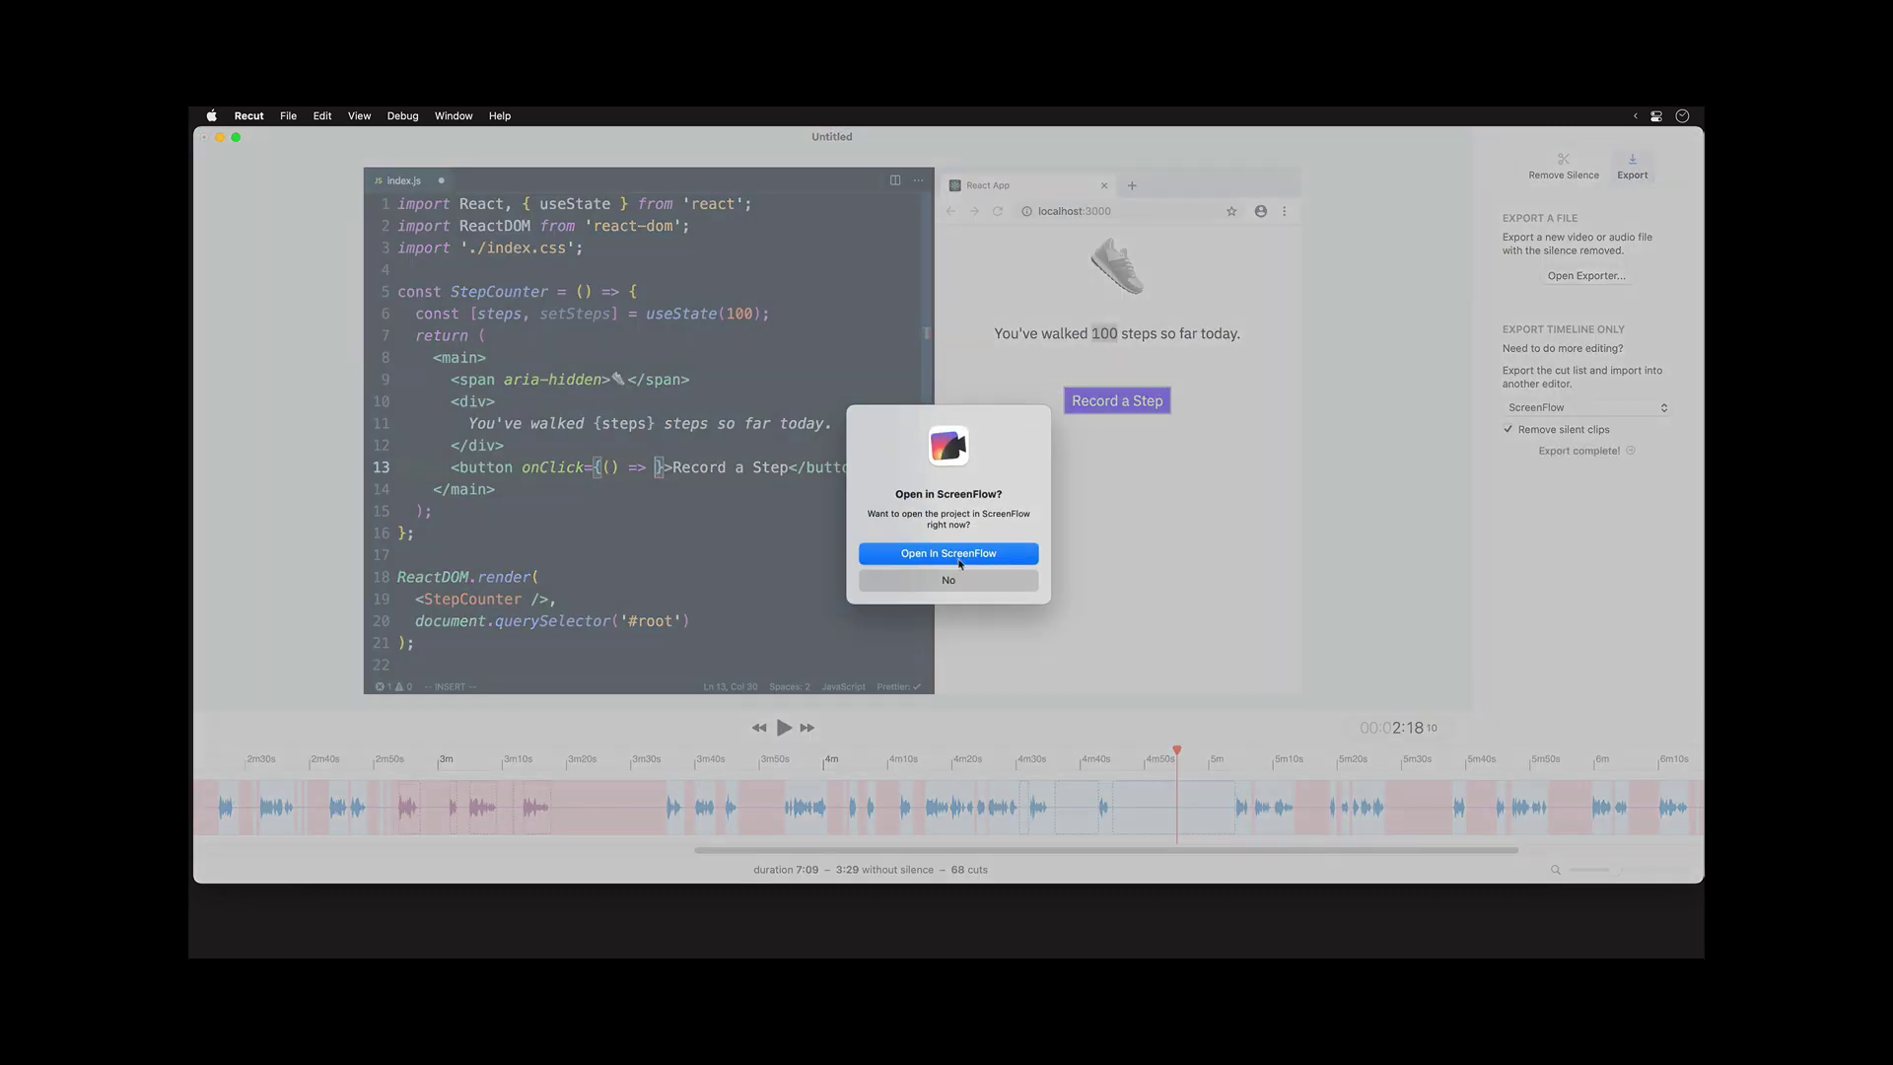
pyautogui.click(960, 558)
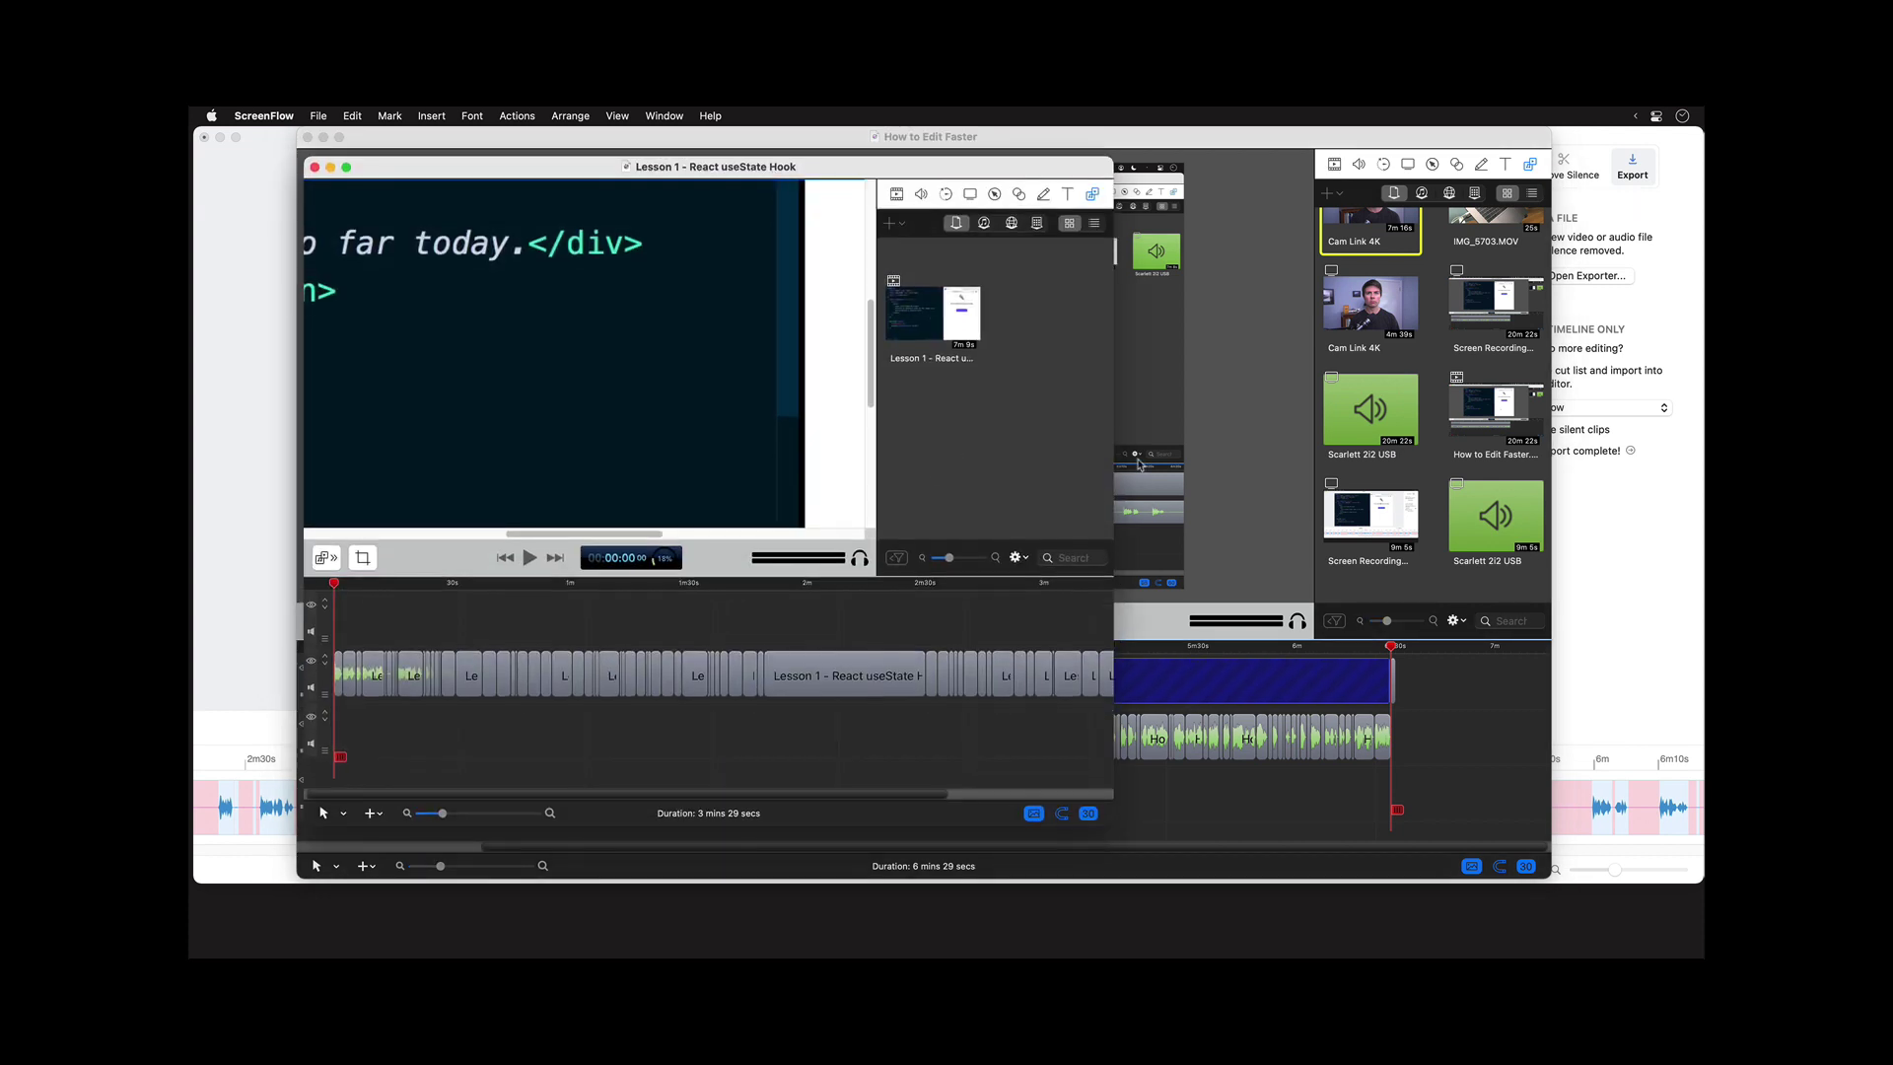
# - Widen the "Lesson 1 - React useState Hook" project window so the whole cut timeline fits
pyautogui.moveTo(1115, 476); pyautogui.dragTo(1455, 476)
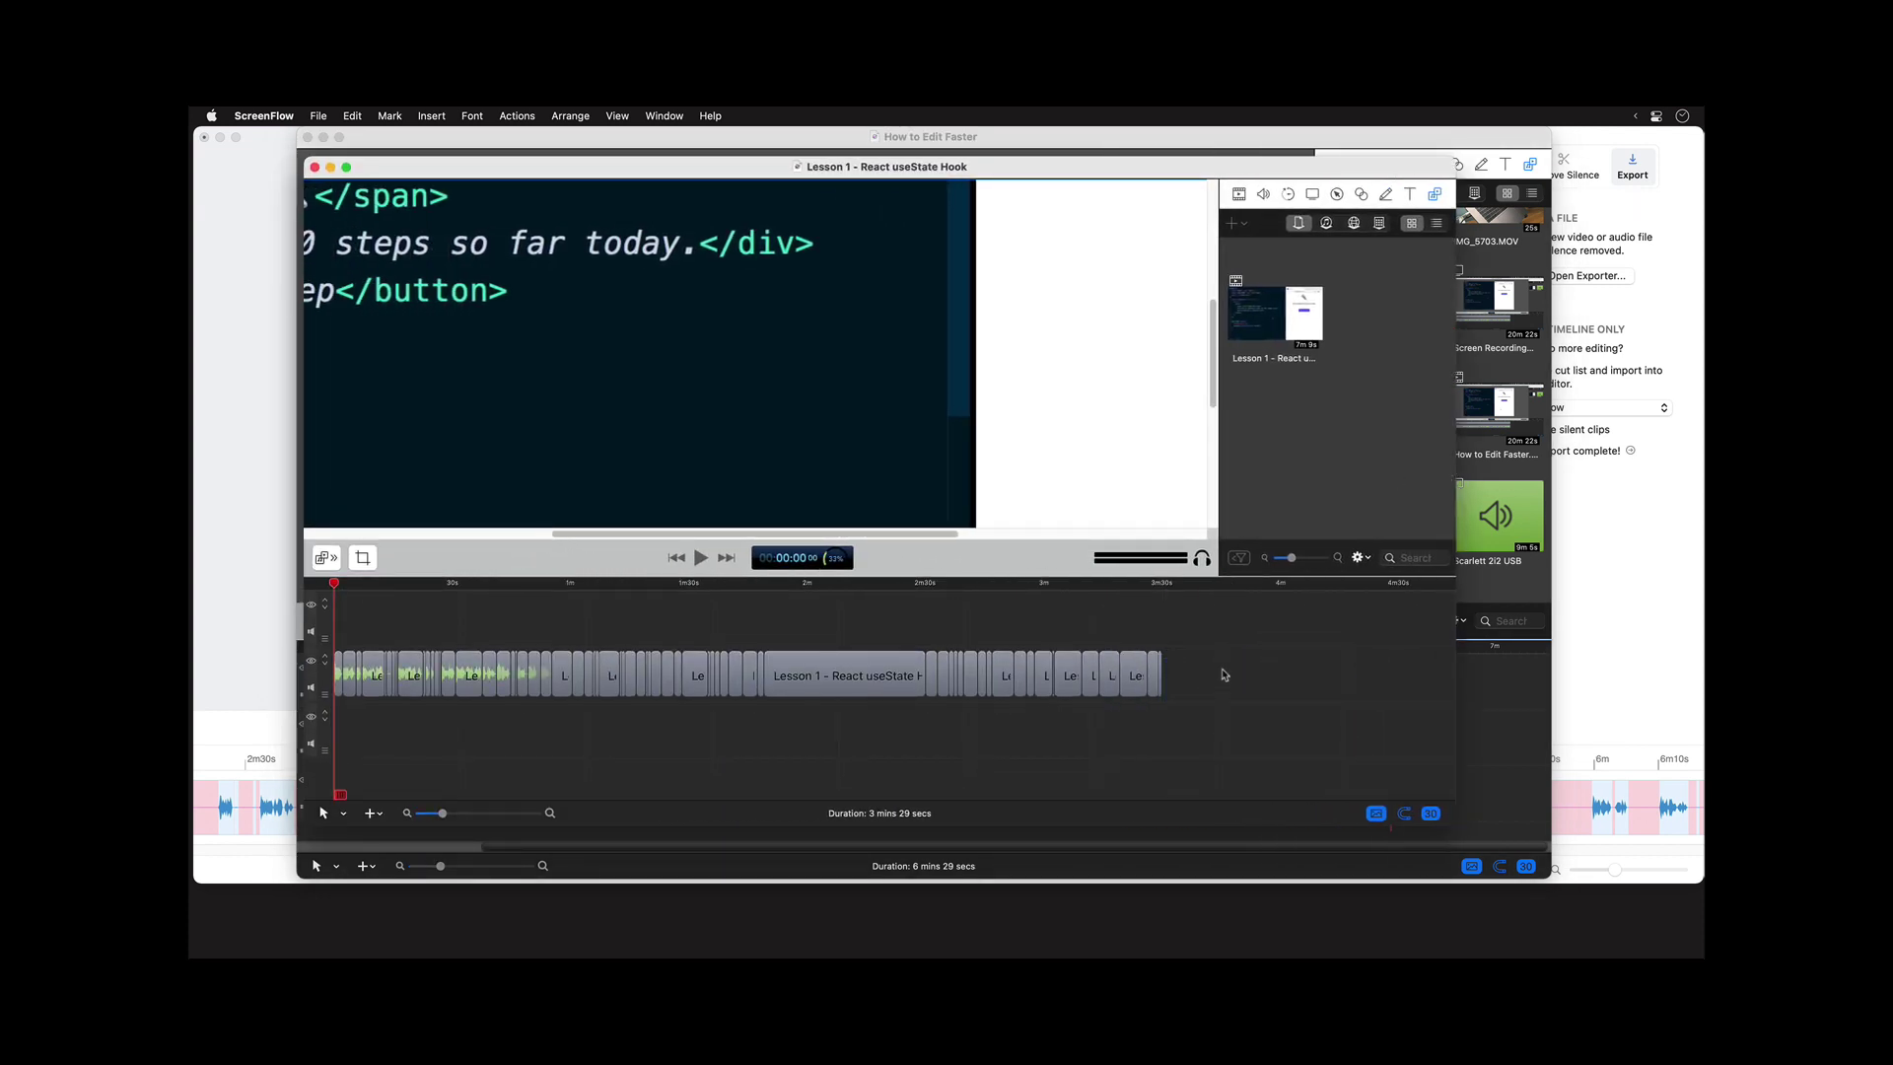
pyautogui.click(820, 688)
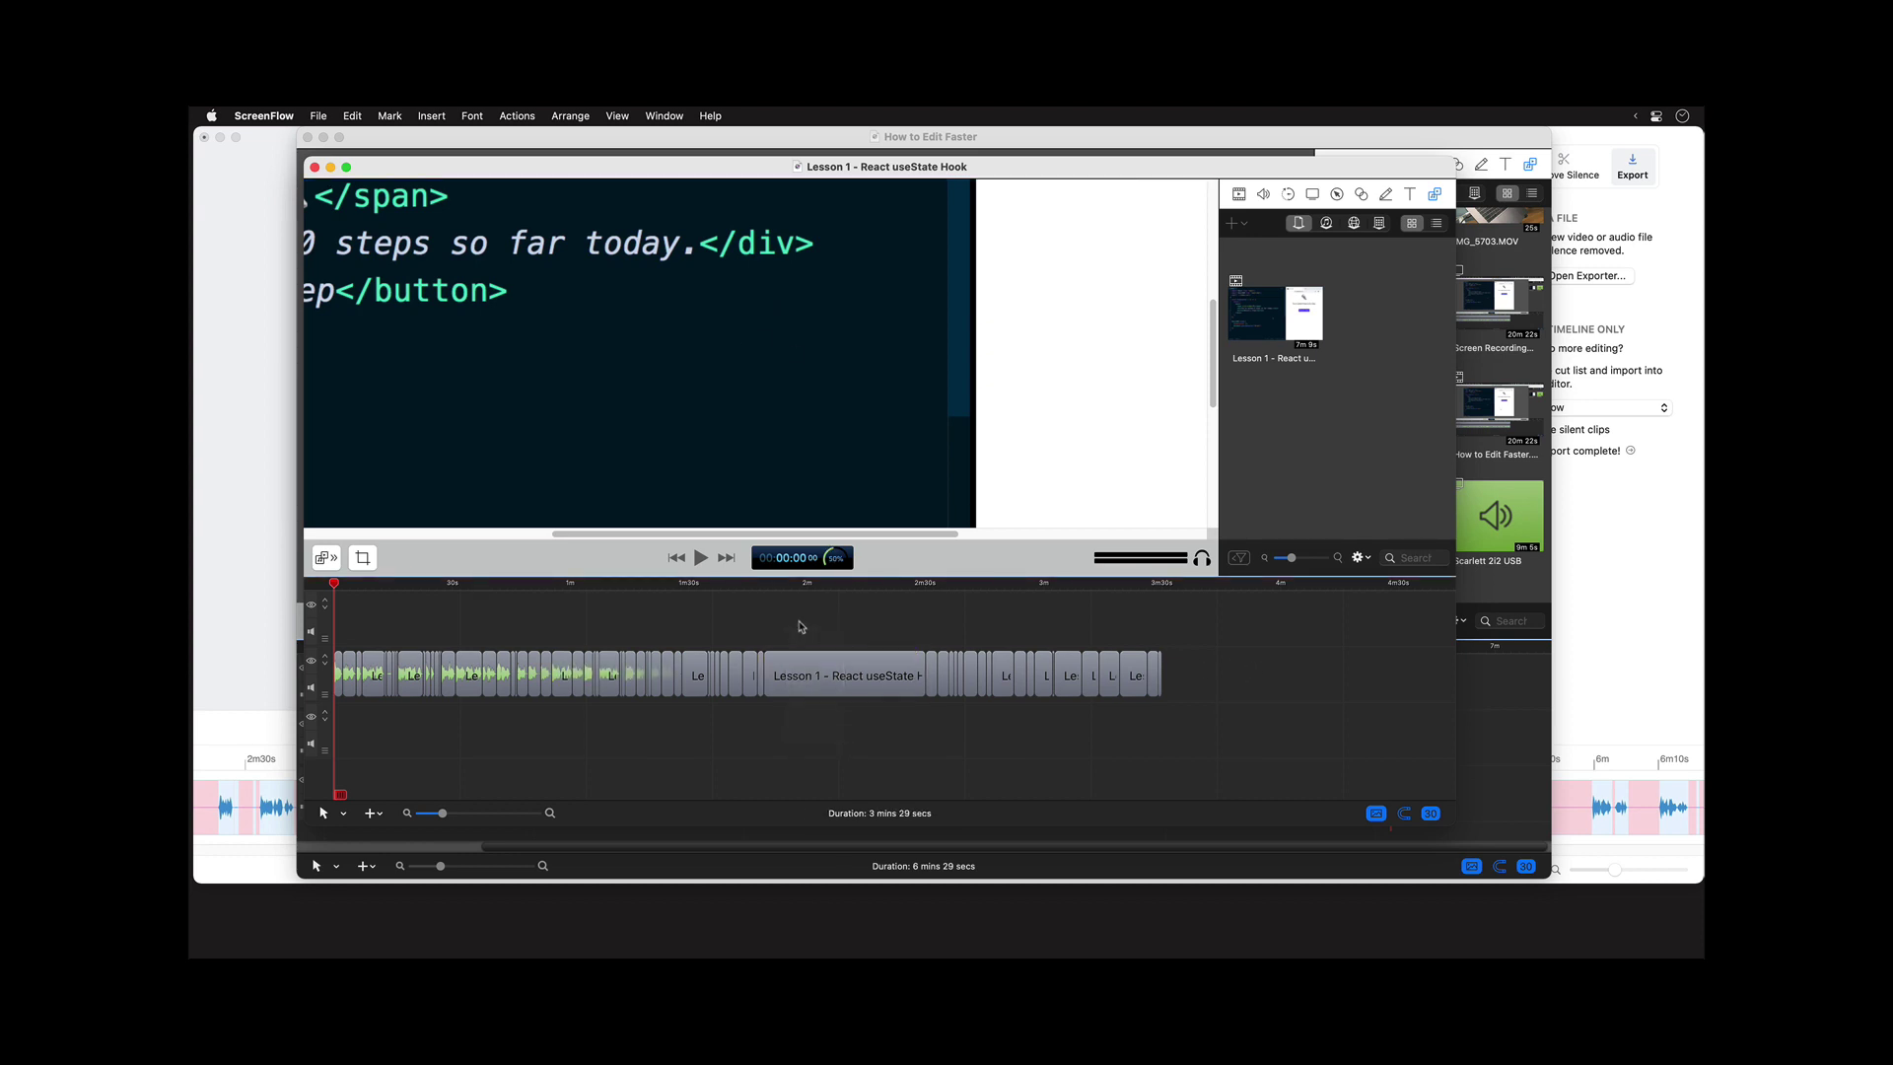